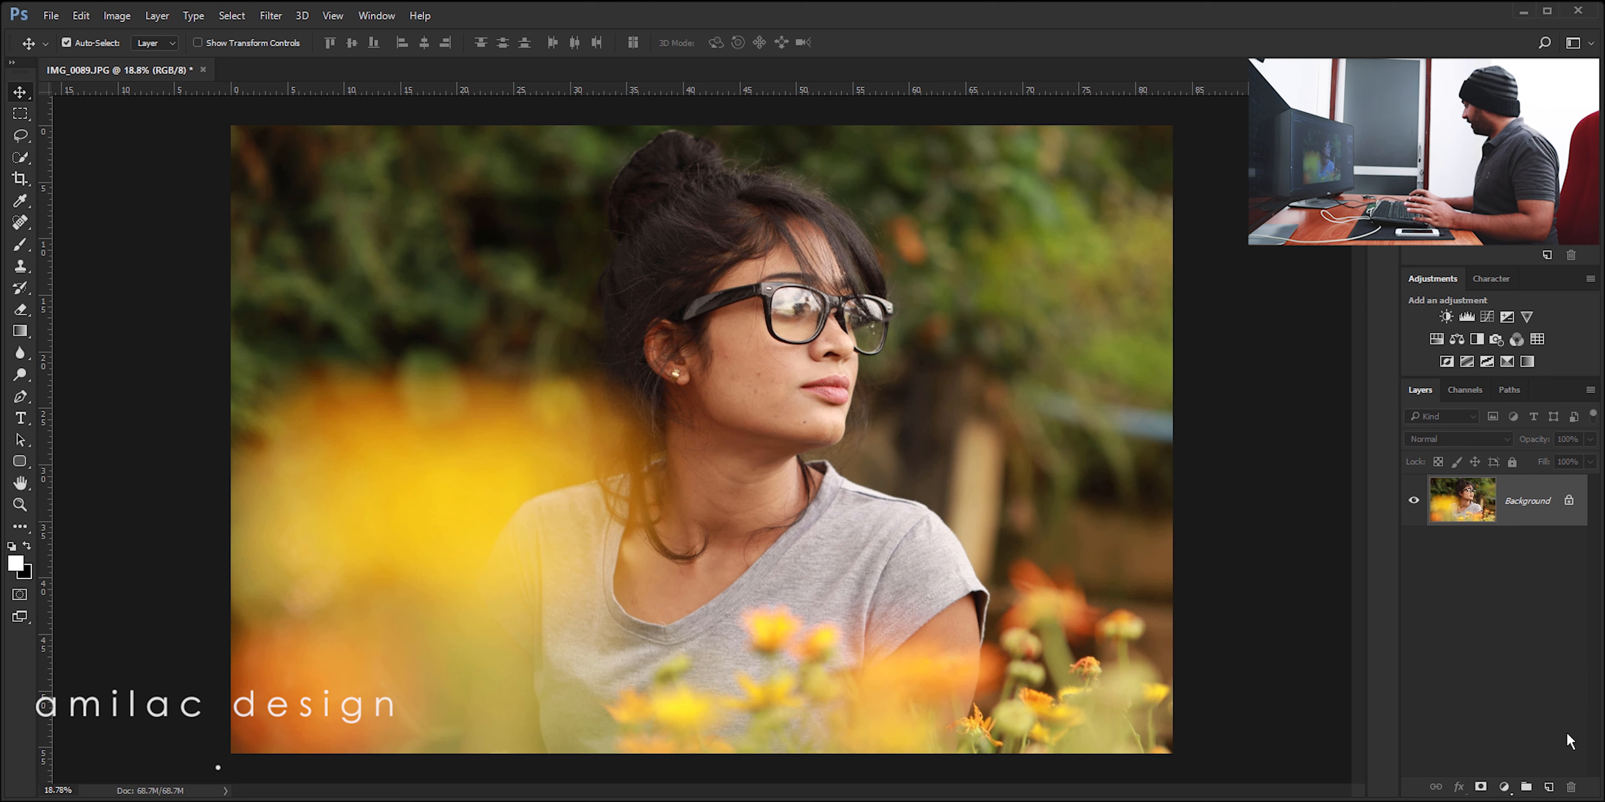
# - Add a Channel Mixer adjustment layer above the Background photo
pyautogui.click(1504, 787)
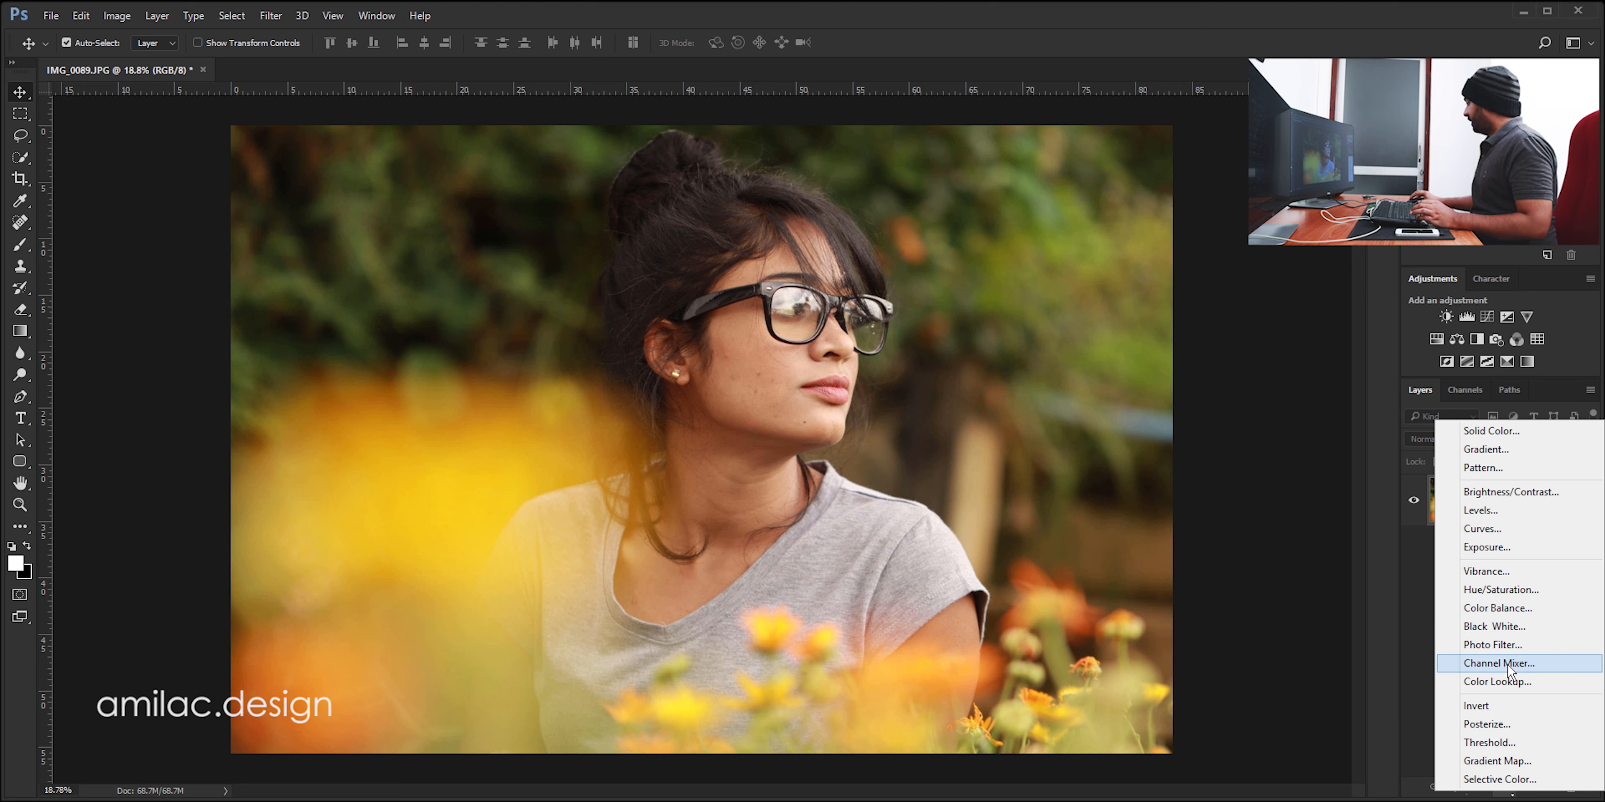
pyautogui.click(1547, 361)
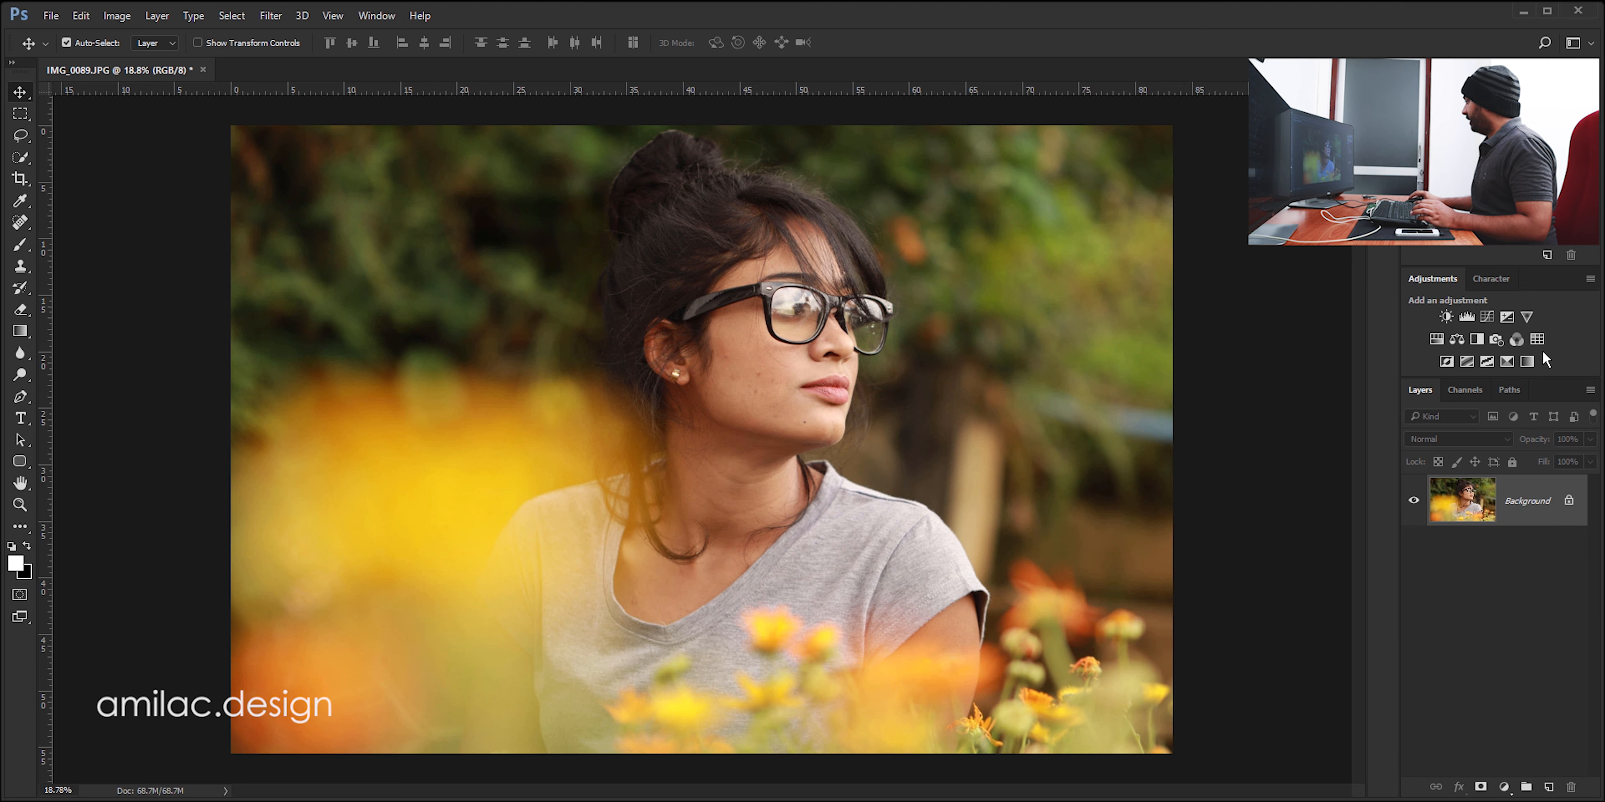
pyautogui.click(1516, 339)
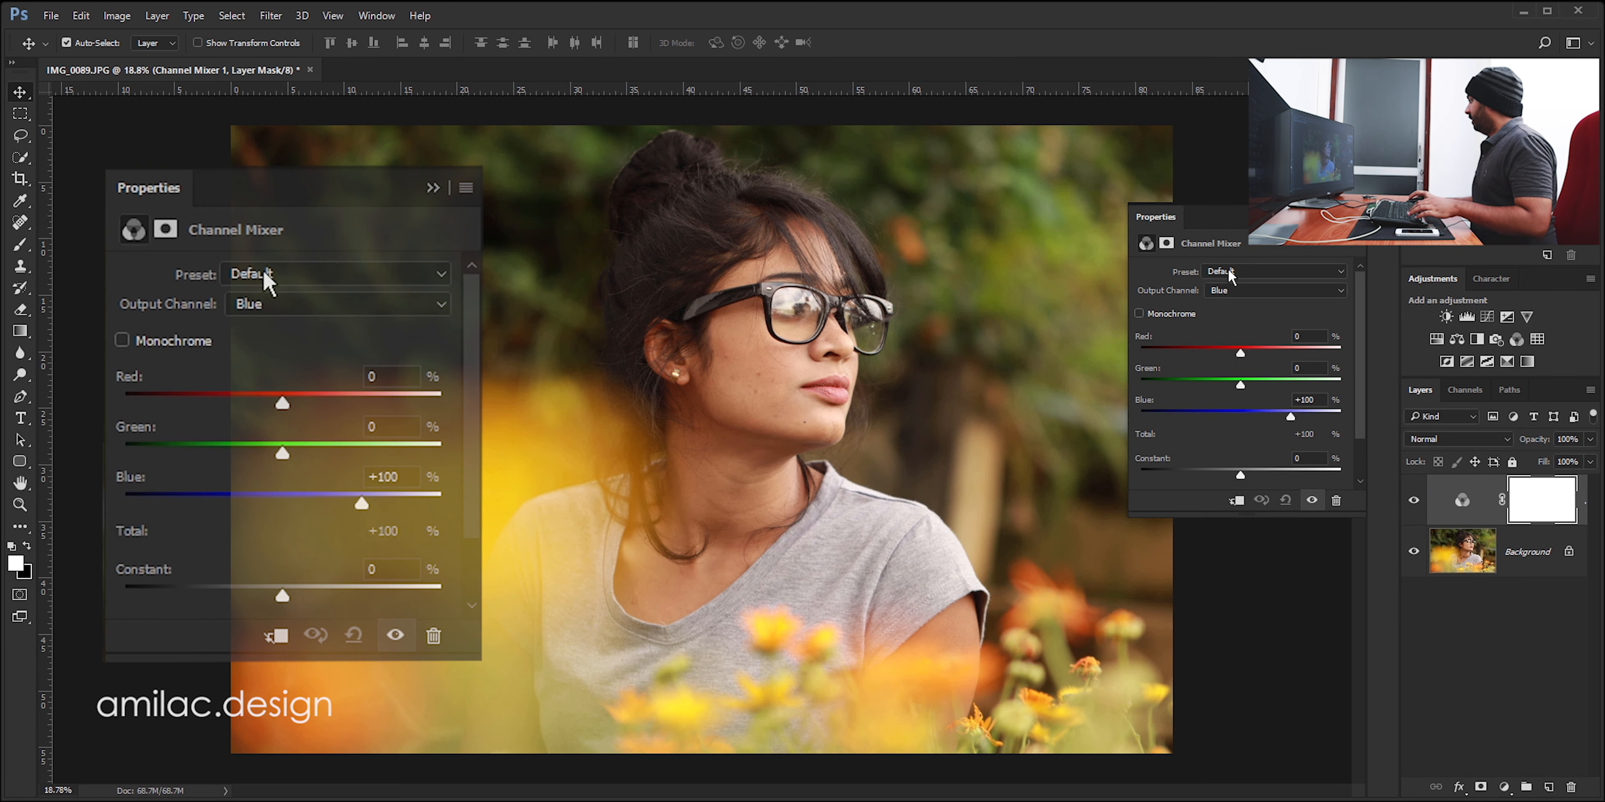
# - In the Channel Mixer's Blue output channel, set Green to 100% and Blue to 0%, and collapse its properties
pyautogui.click(1234, 291)
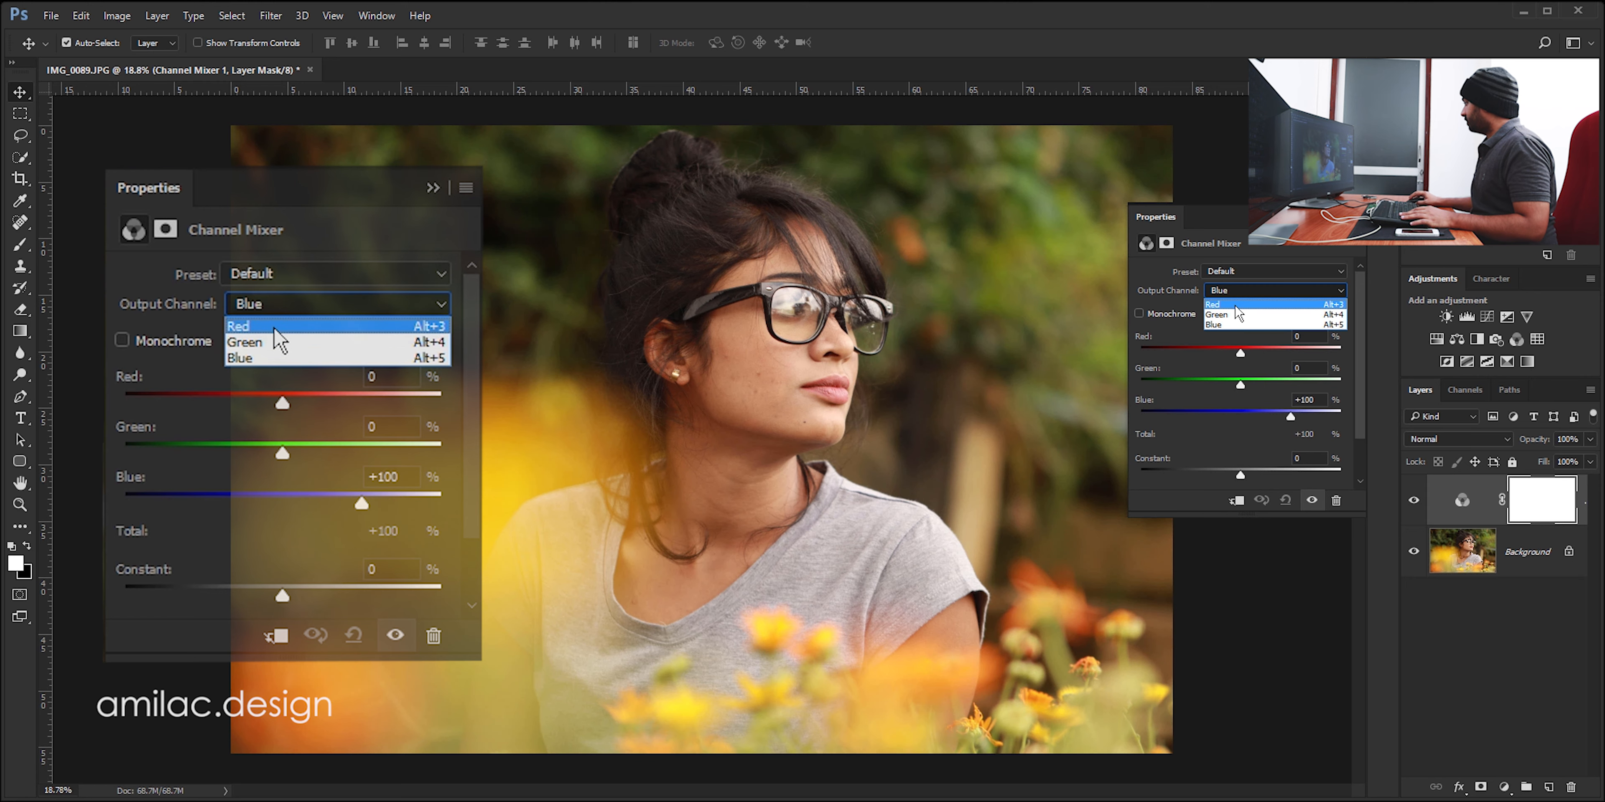
pyautogui.click(1229, 324)
pyautogui.click(1311, 368)
pyautogui.write('100')
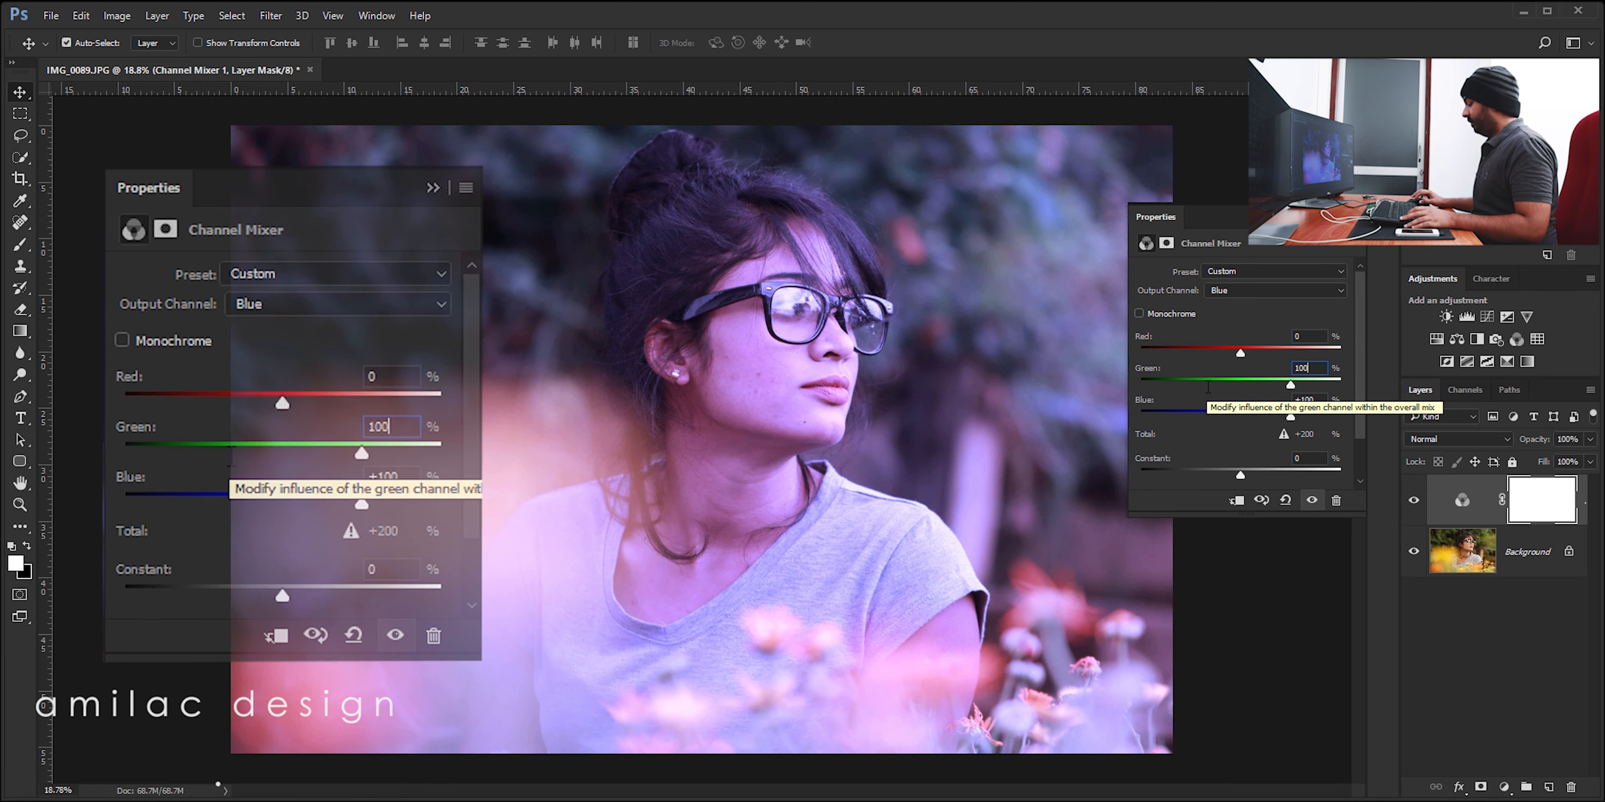
pyautogui.press('Tab')
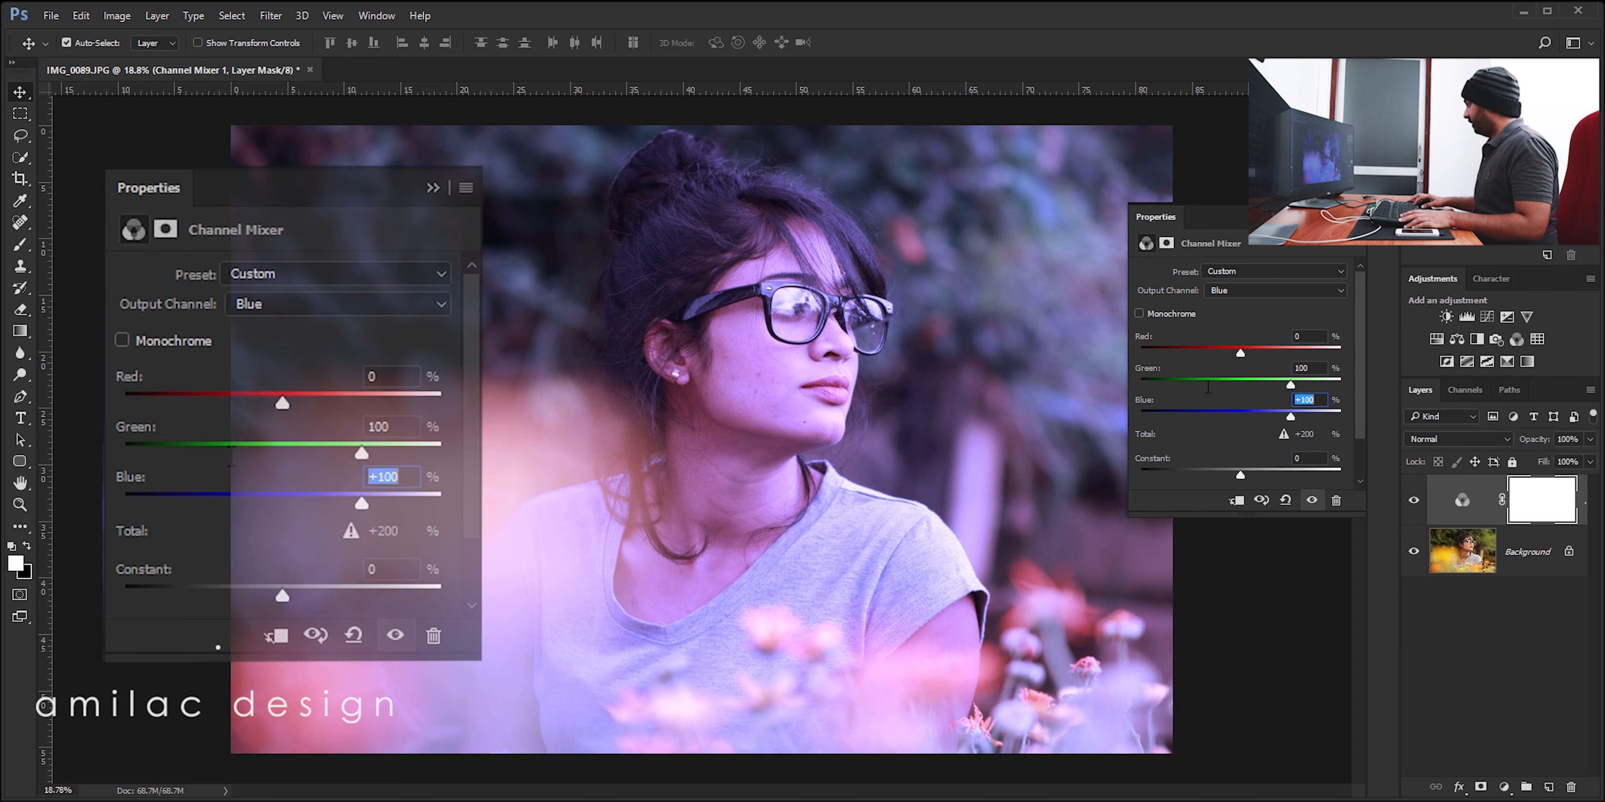
pyautogui.write('0')
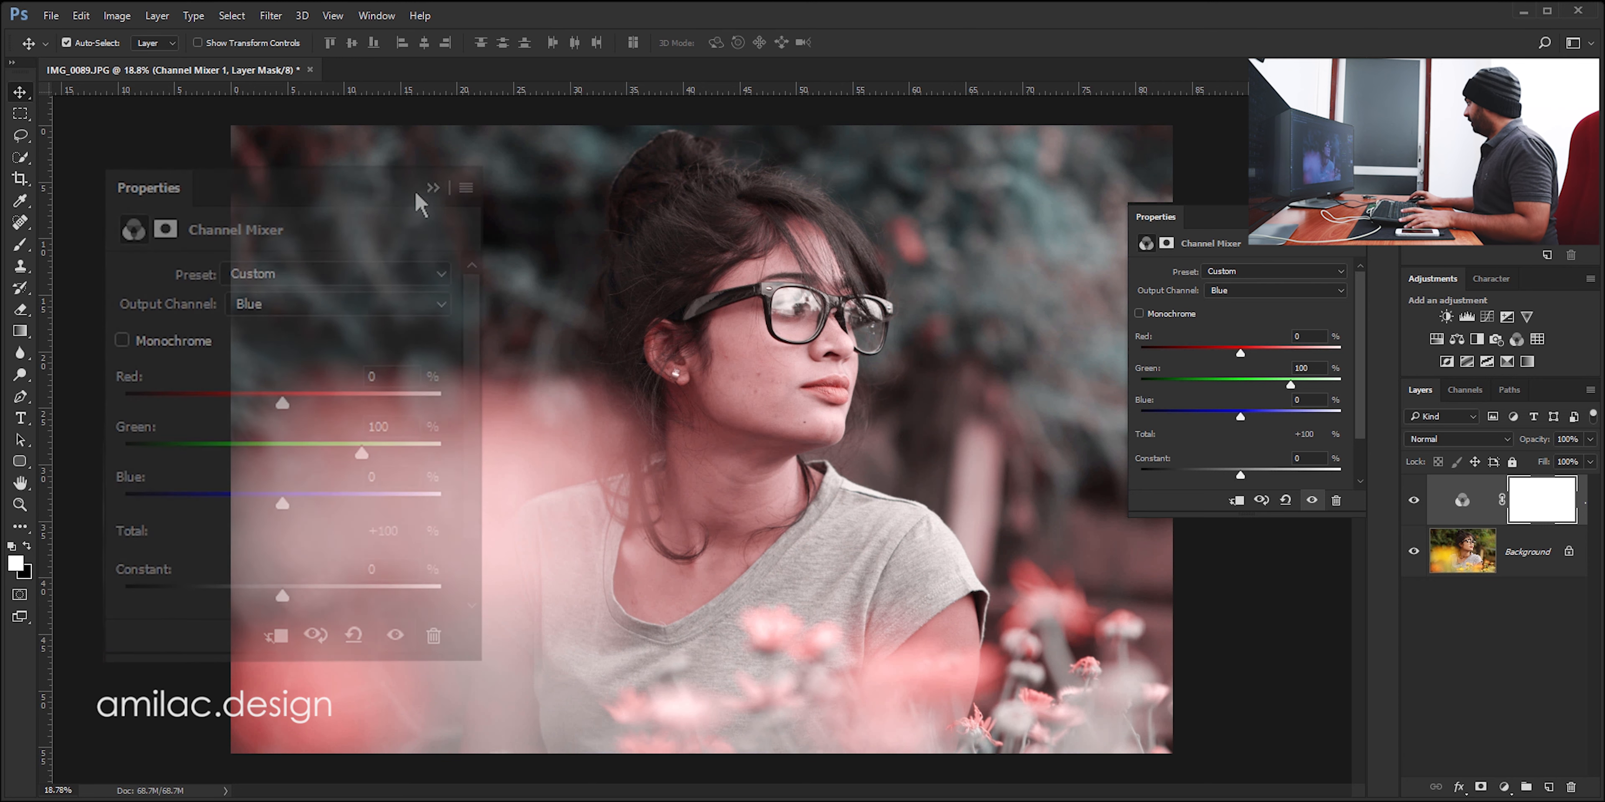
pyautogui.click(1360, 216)
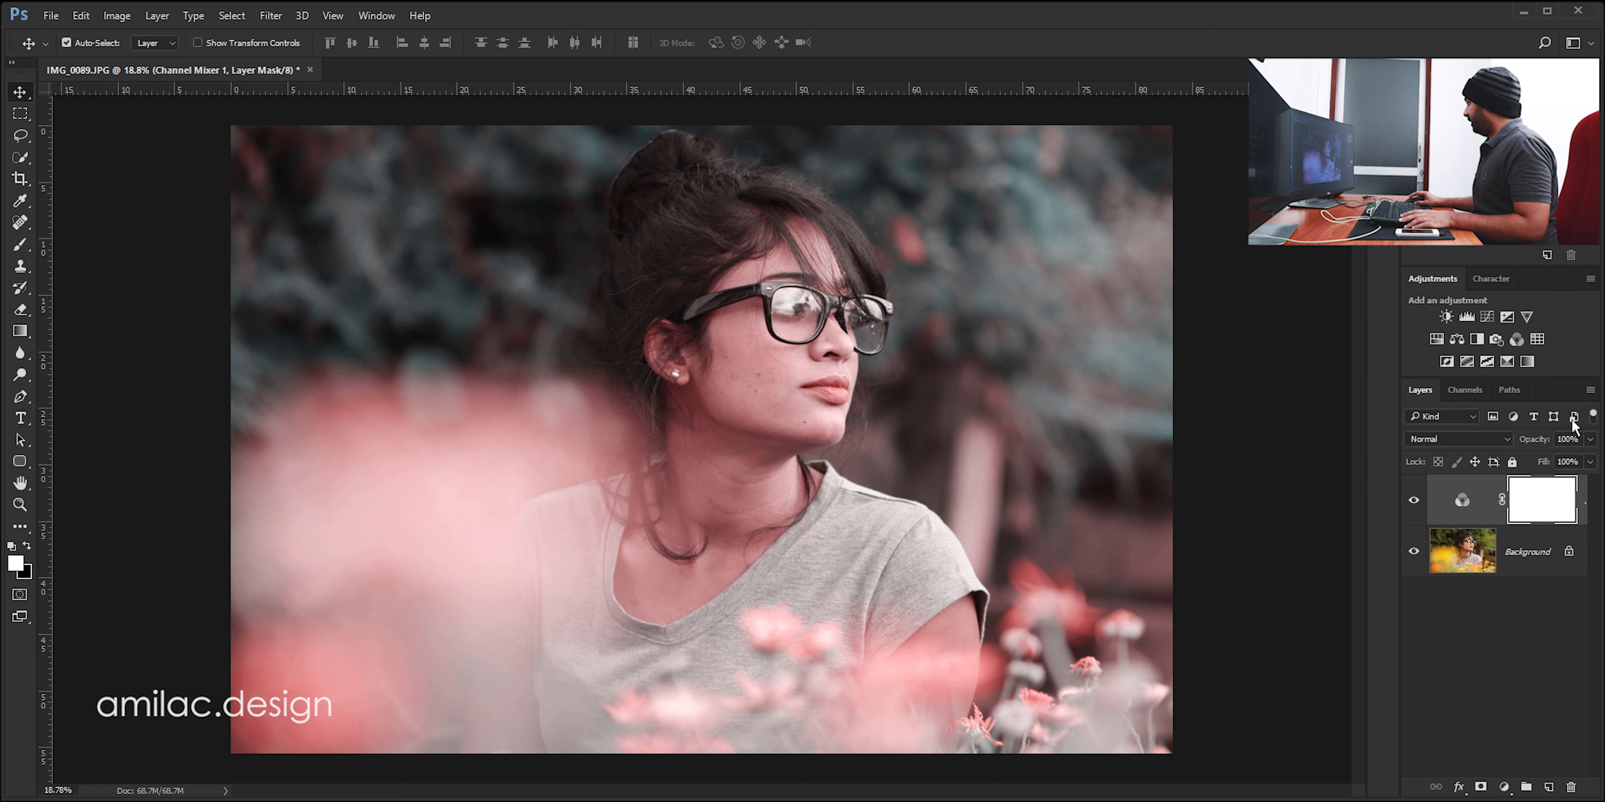
# - Add a Selective Color adjustment layer and set its Cyans to Cyan +49, Magenta +69, Yellow +51 and Black +39
pyautogui.click(1504, 788)
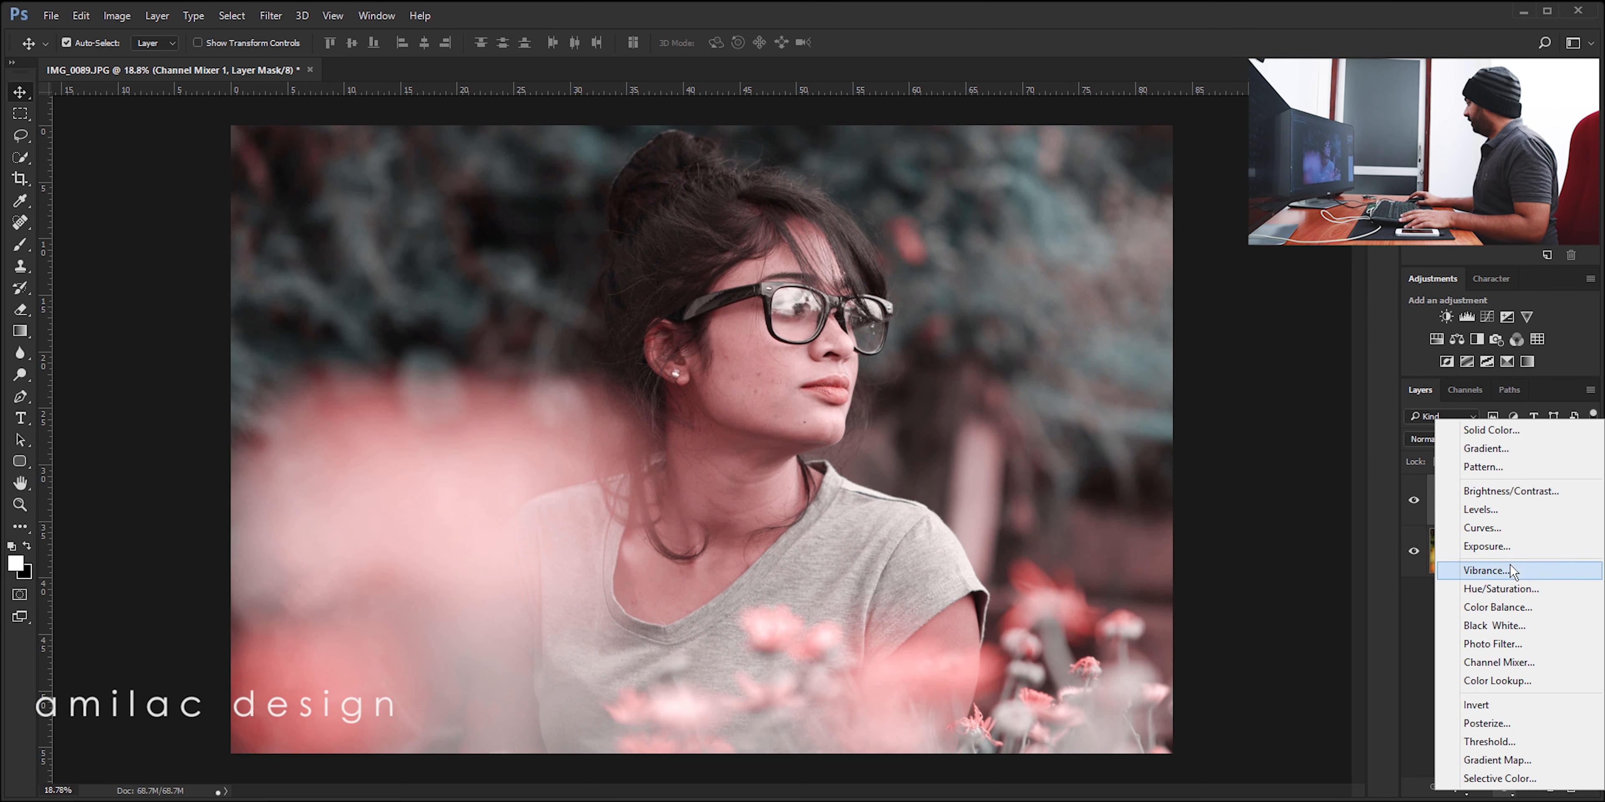
pyautogui.click(1499, 779)
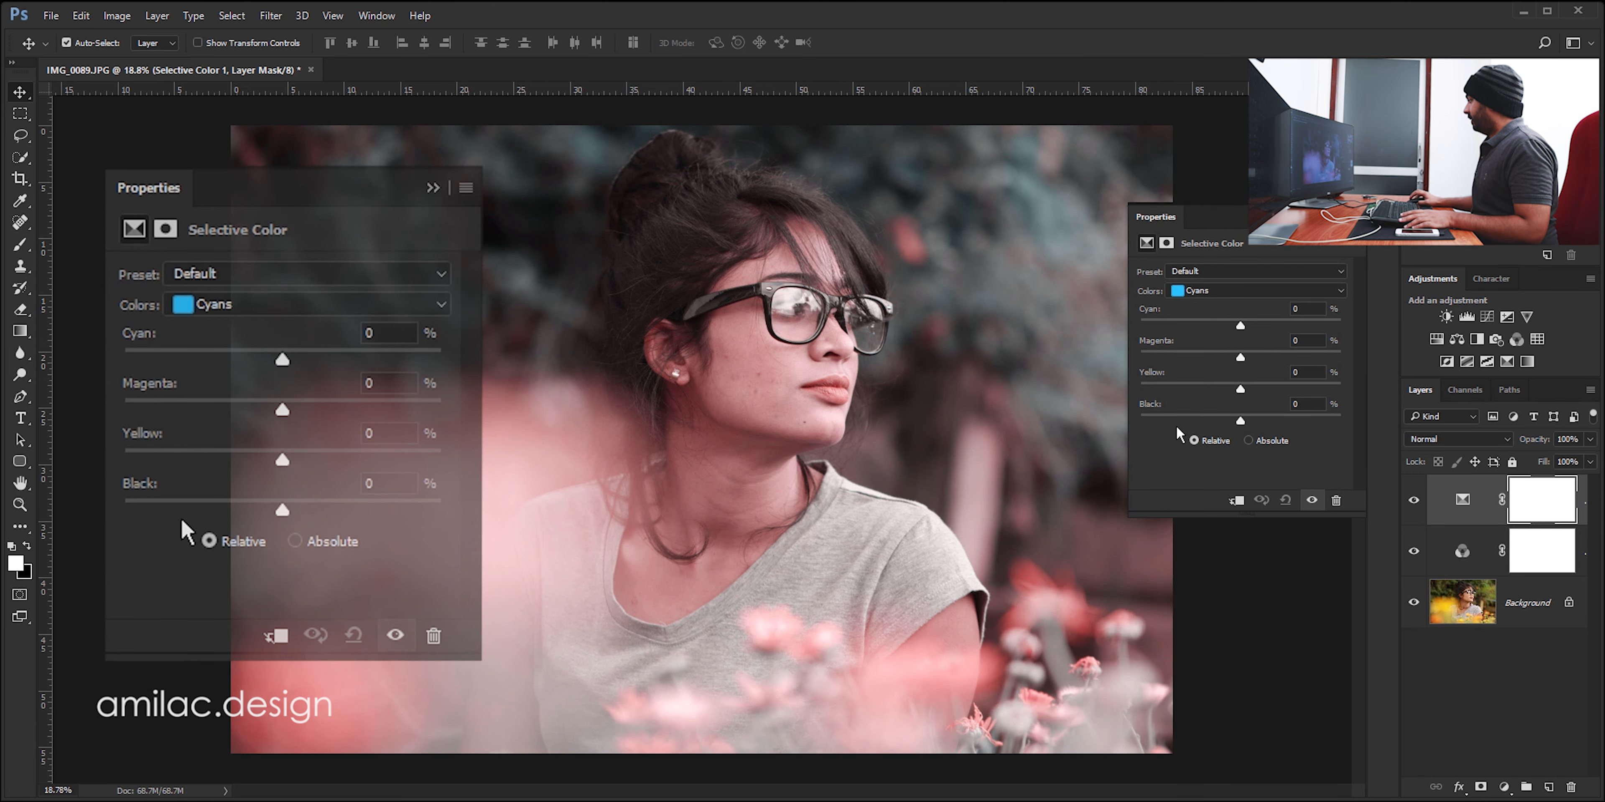
pyautogui.moveTo(1240, 326); pyautogui.dragTo(1292, 390)
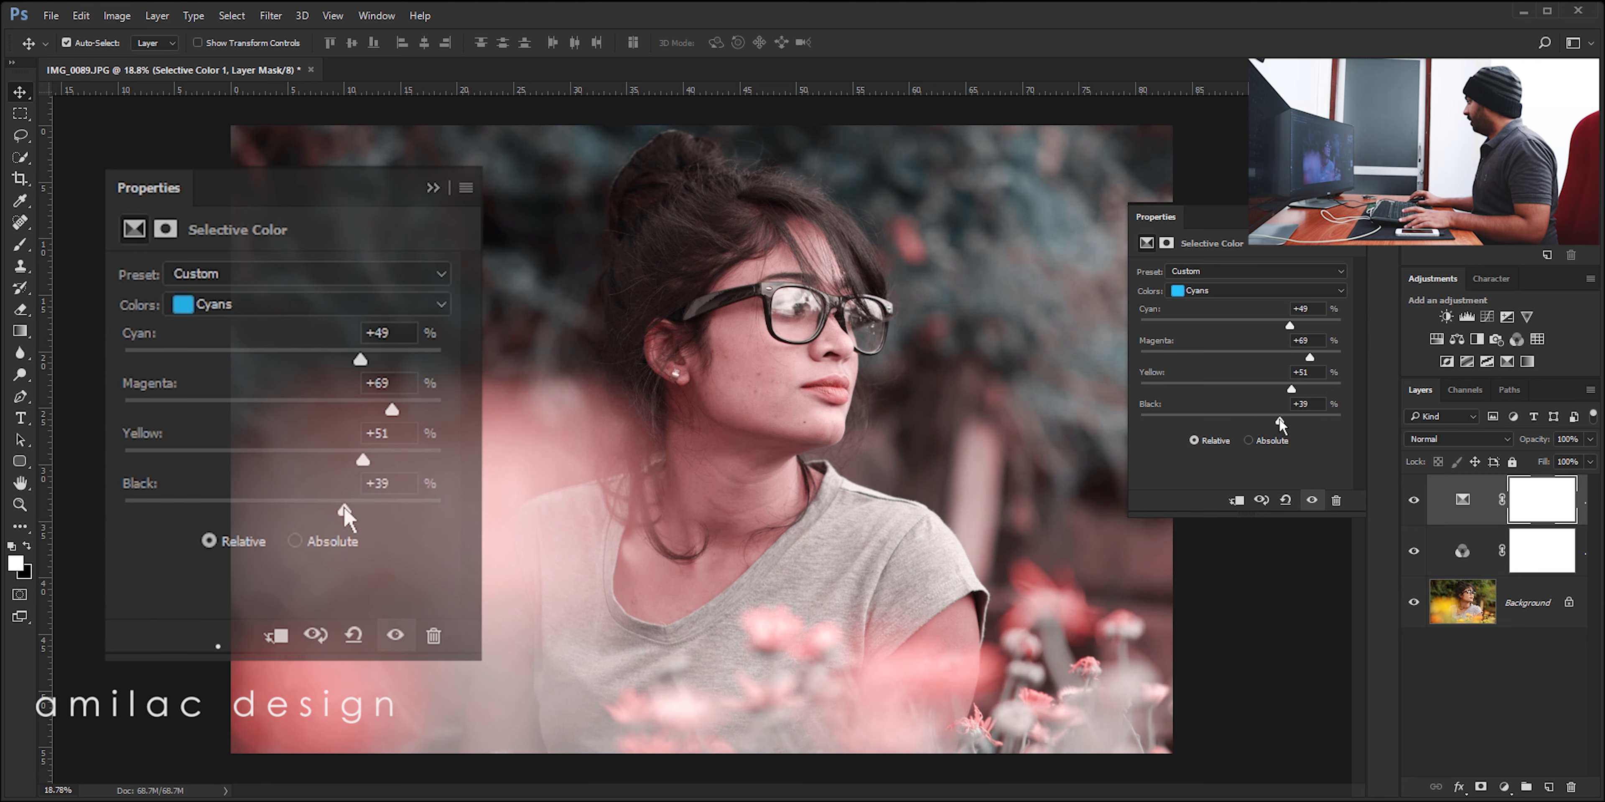
# - Set the Selective Color Reds to Cyan -22, Magenta +16, Yellow +17 and Black -22
pyautogui.click(1211, 293)
pyautogui.click(1201, 305)
pyautogui.moveTo(1240, 325); pyautogui.dragTo(1231, 440)
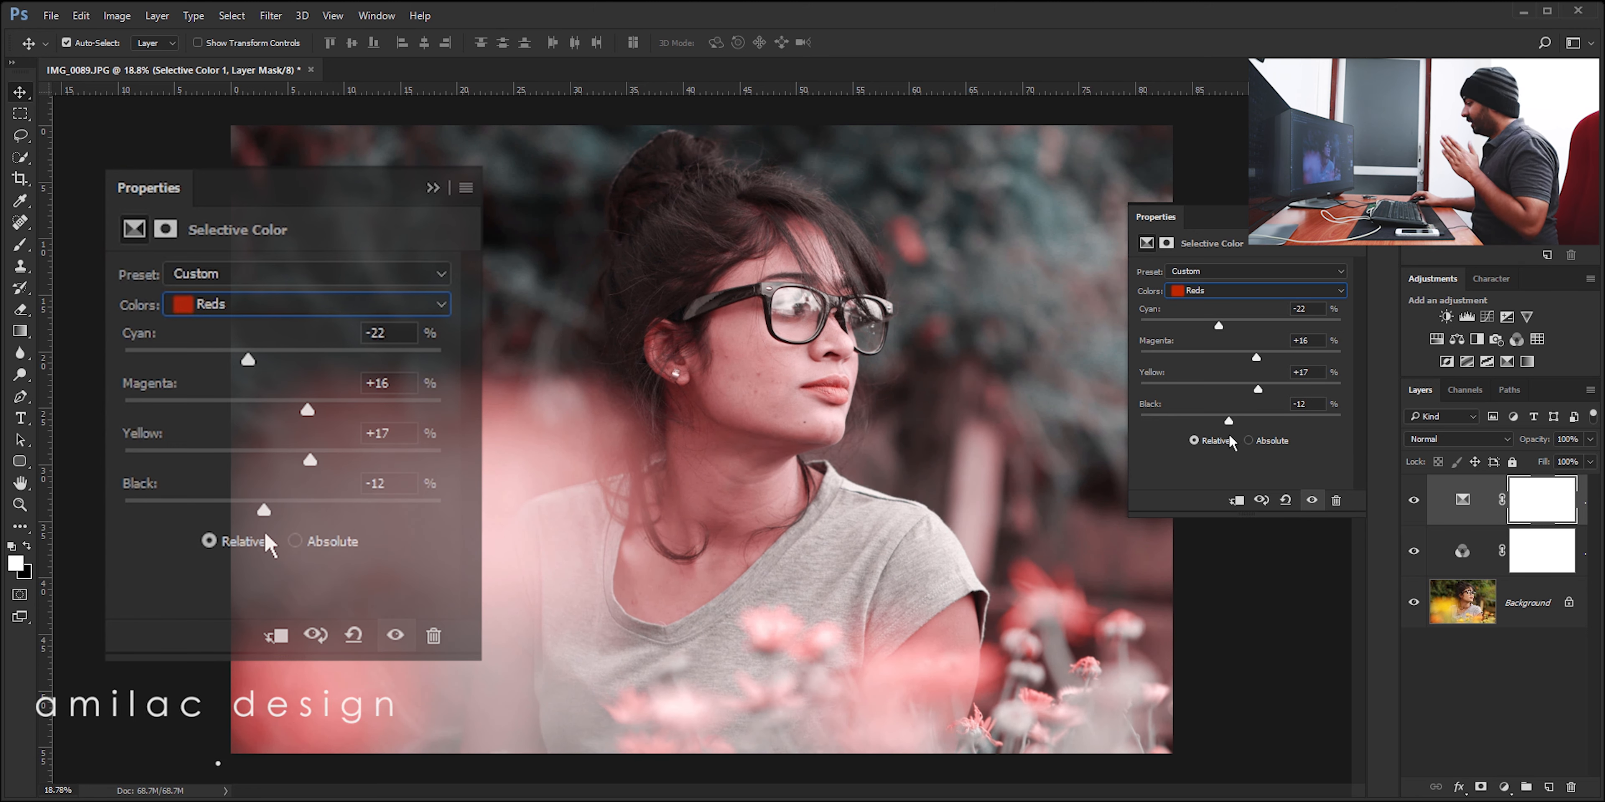
pyautogui.moveTo(1228, 440); pyautogui.dragTo(1218, 439)
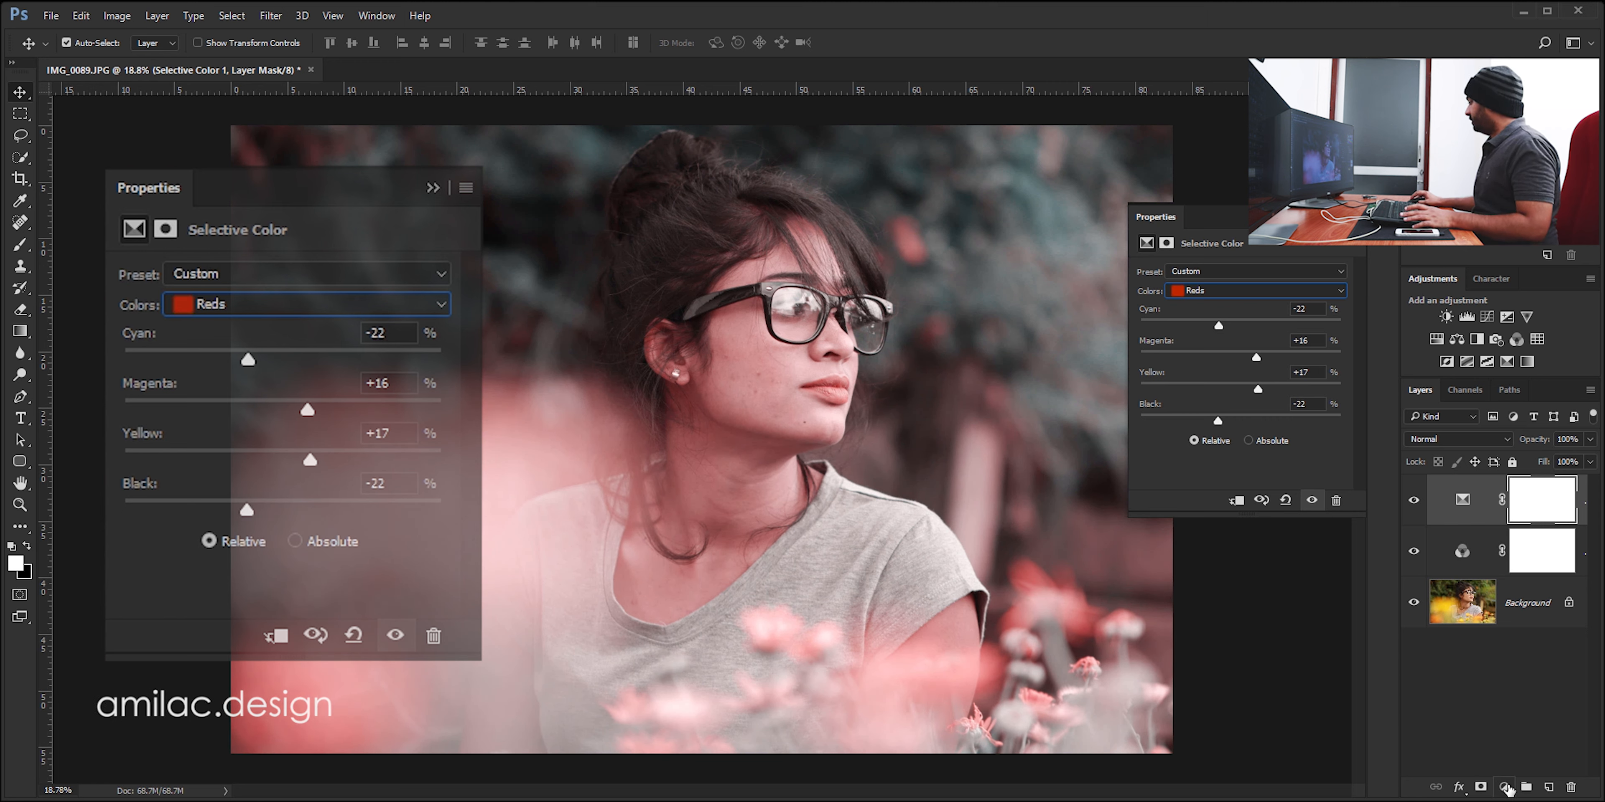
# - Add a Solid Color fill layer in dark blue with RGB values 35, 40, 50
pyautogui.click(1507, 788)
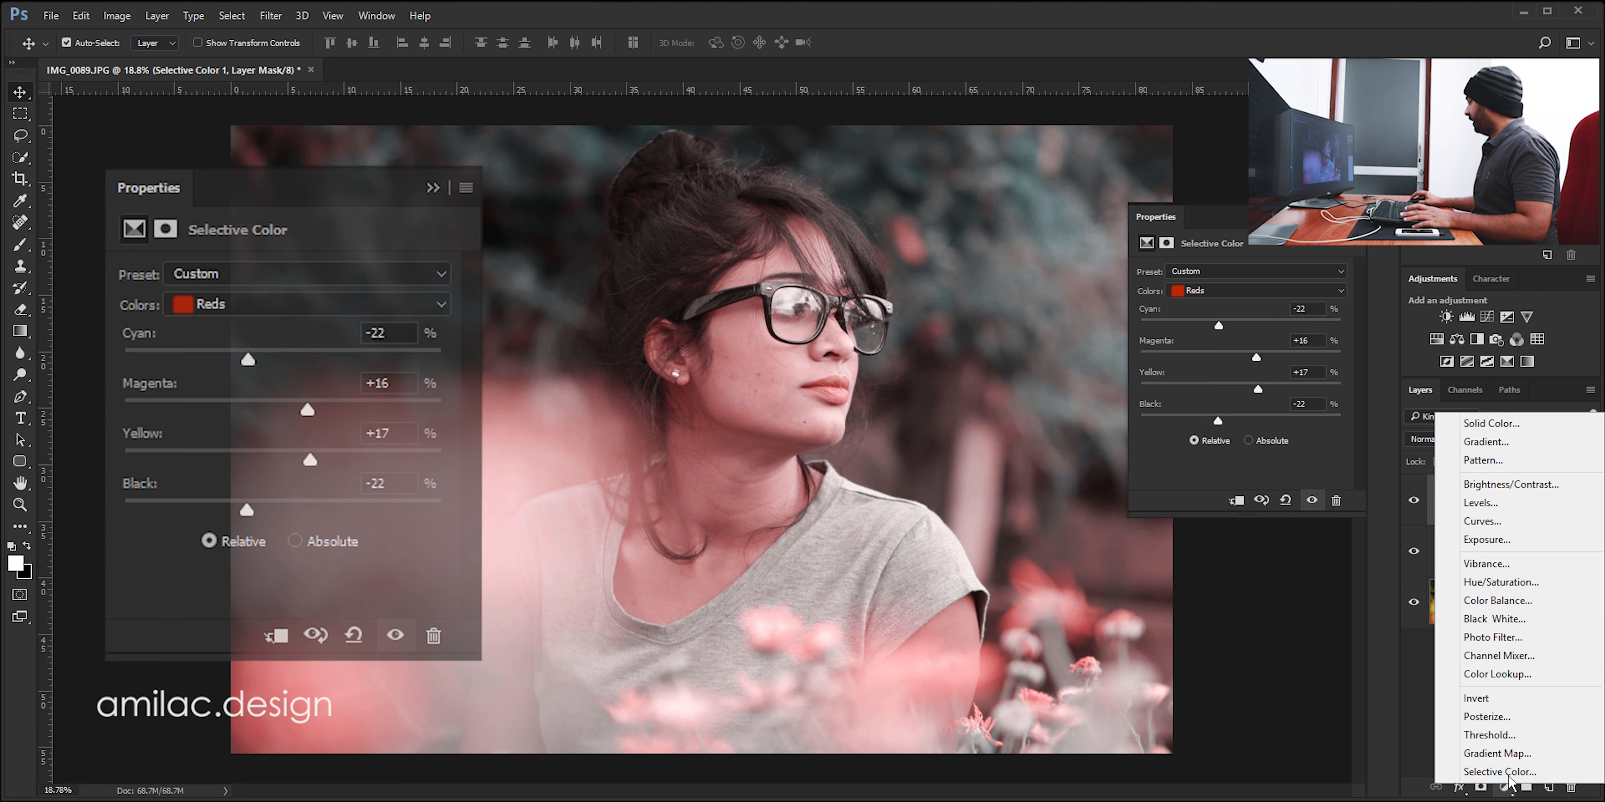
pyautogui.click(1509, 417)
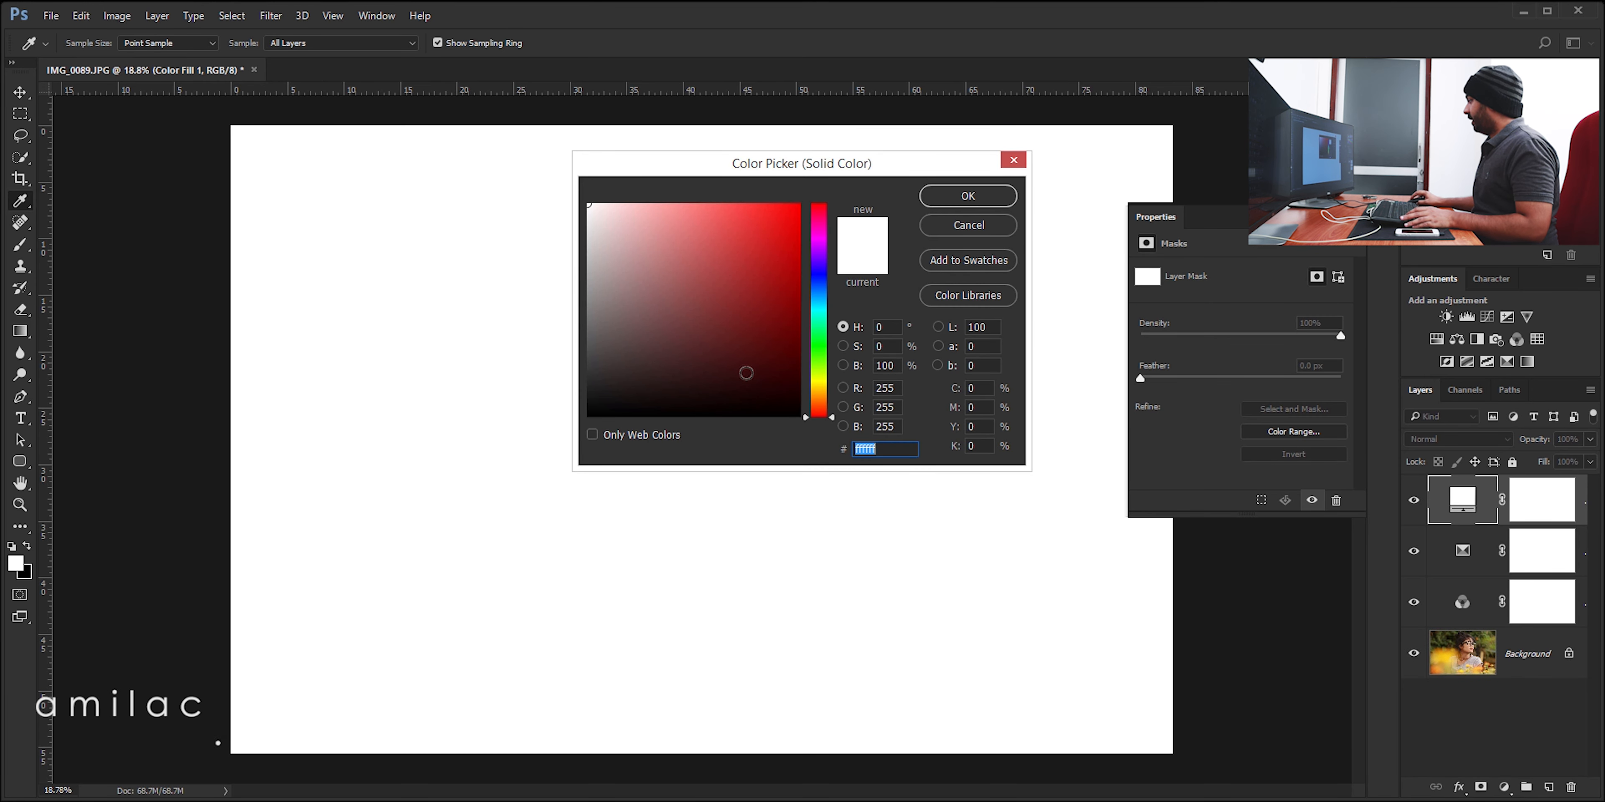
pyautogui.write('302222')
pyautogui.click(822, 289)
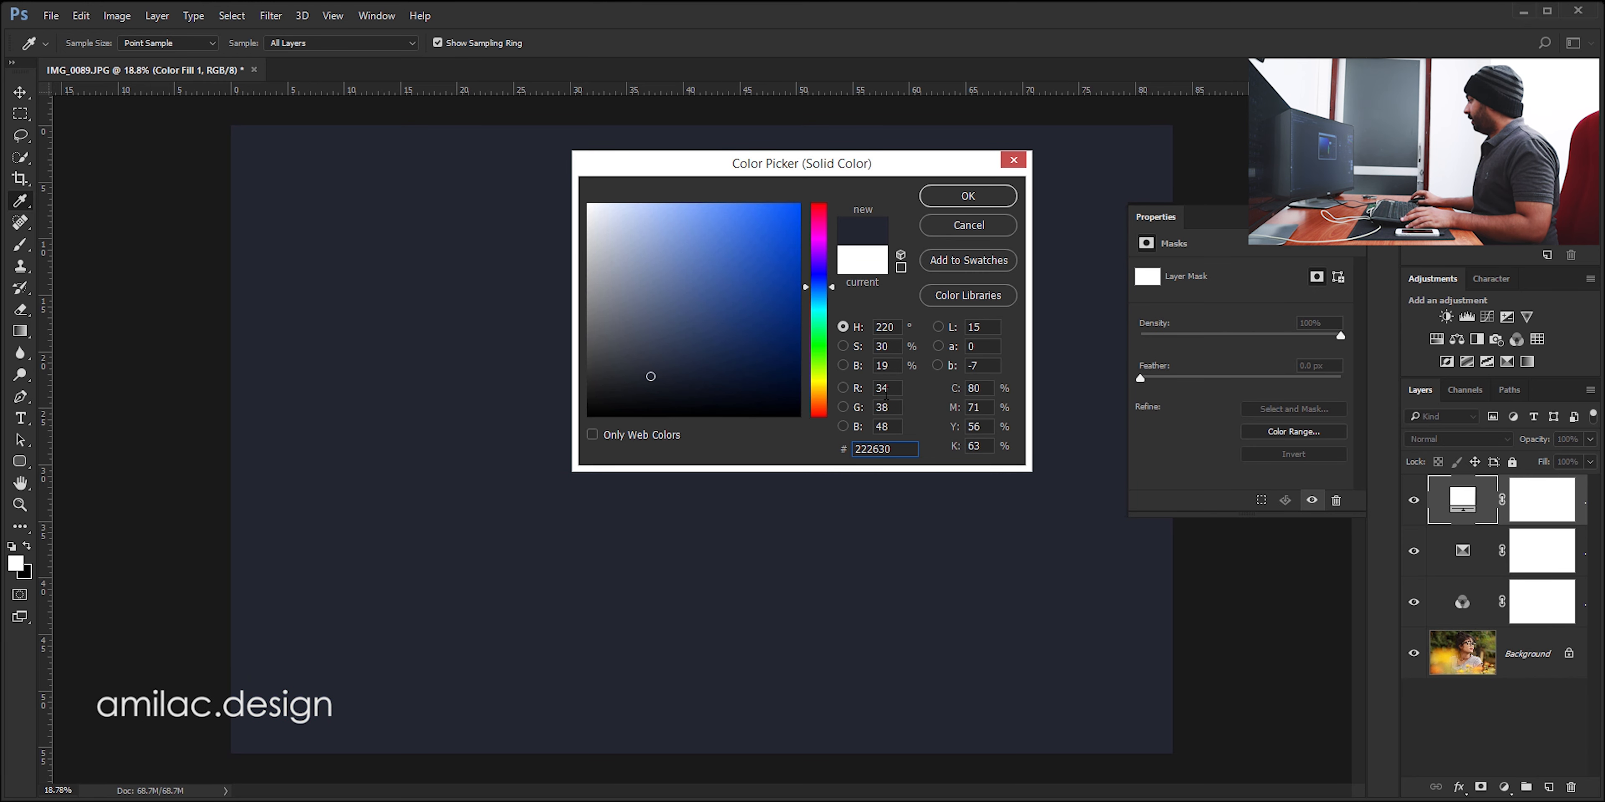
pyautogui.write('35')
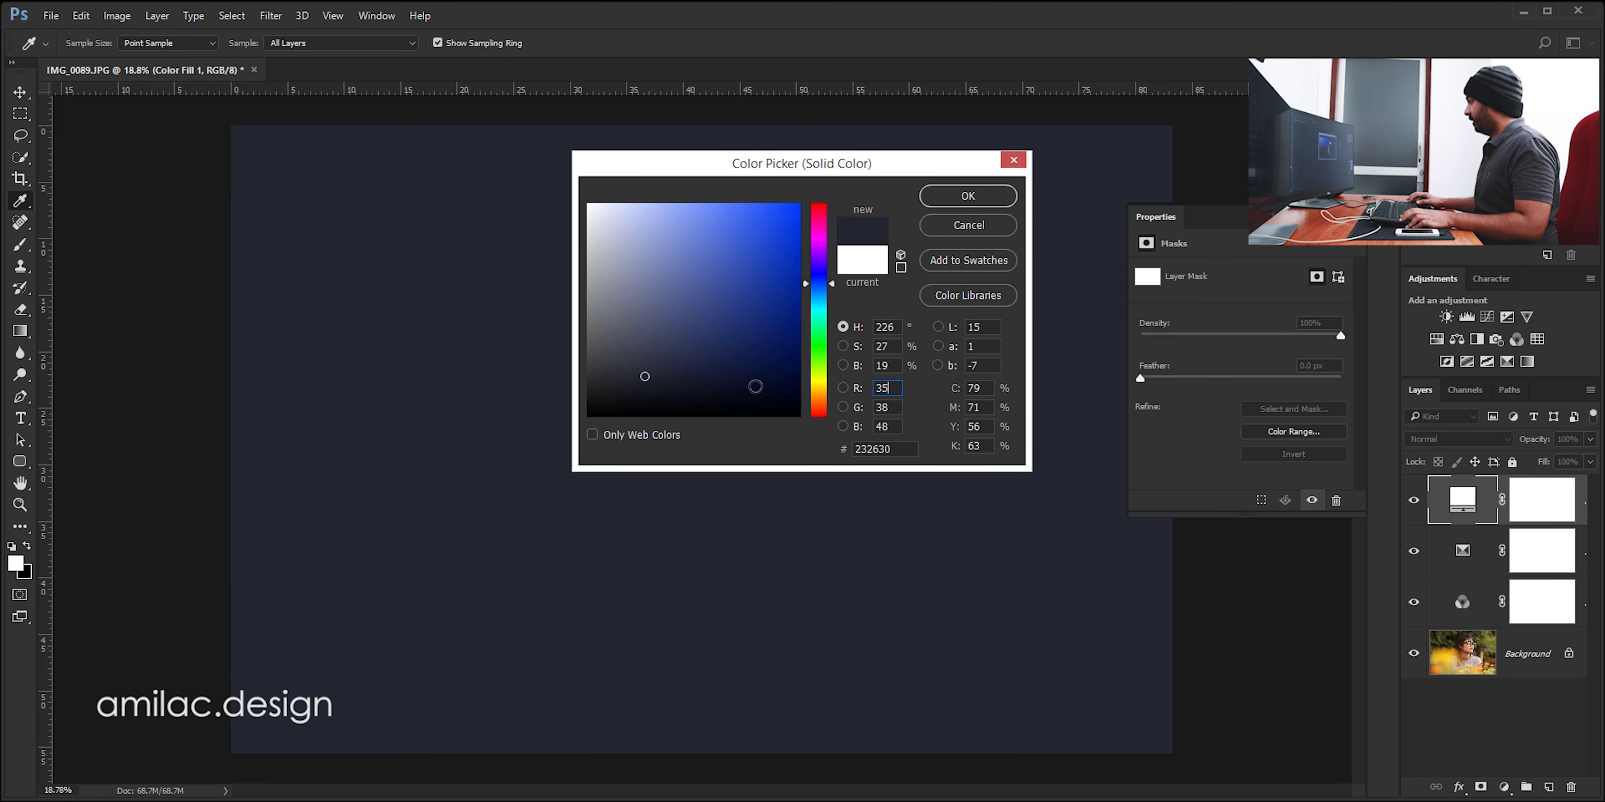
pyautogui.write('40')
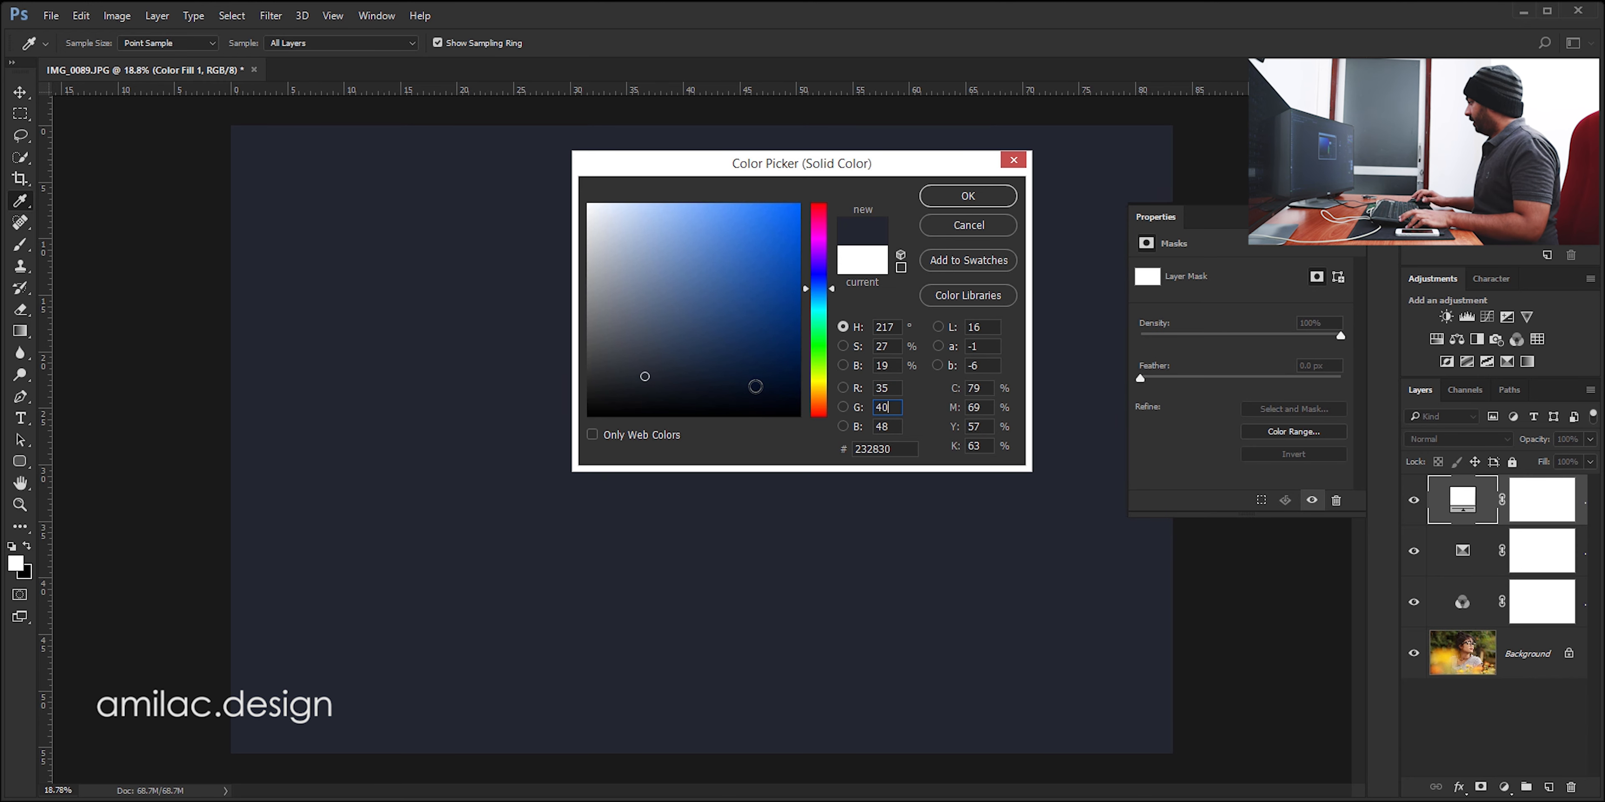
pyautogui.write('50')
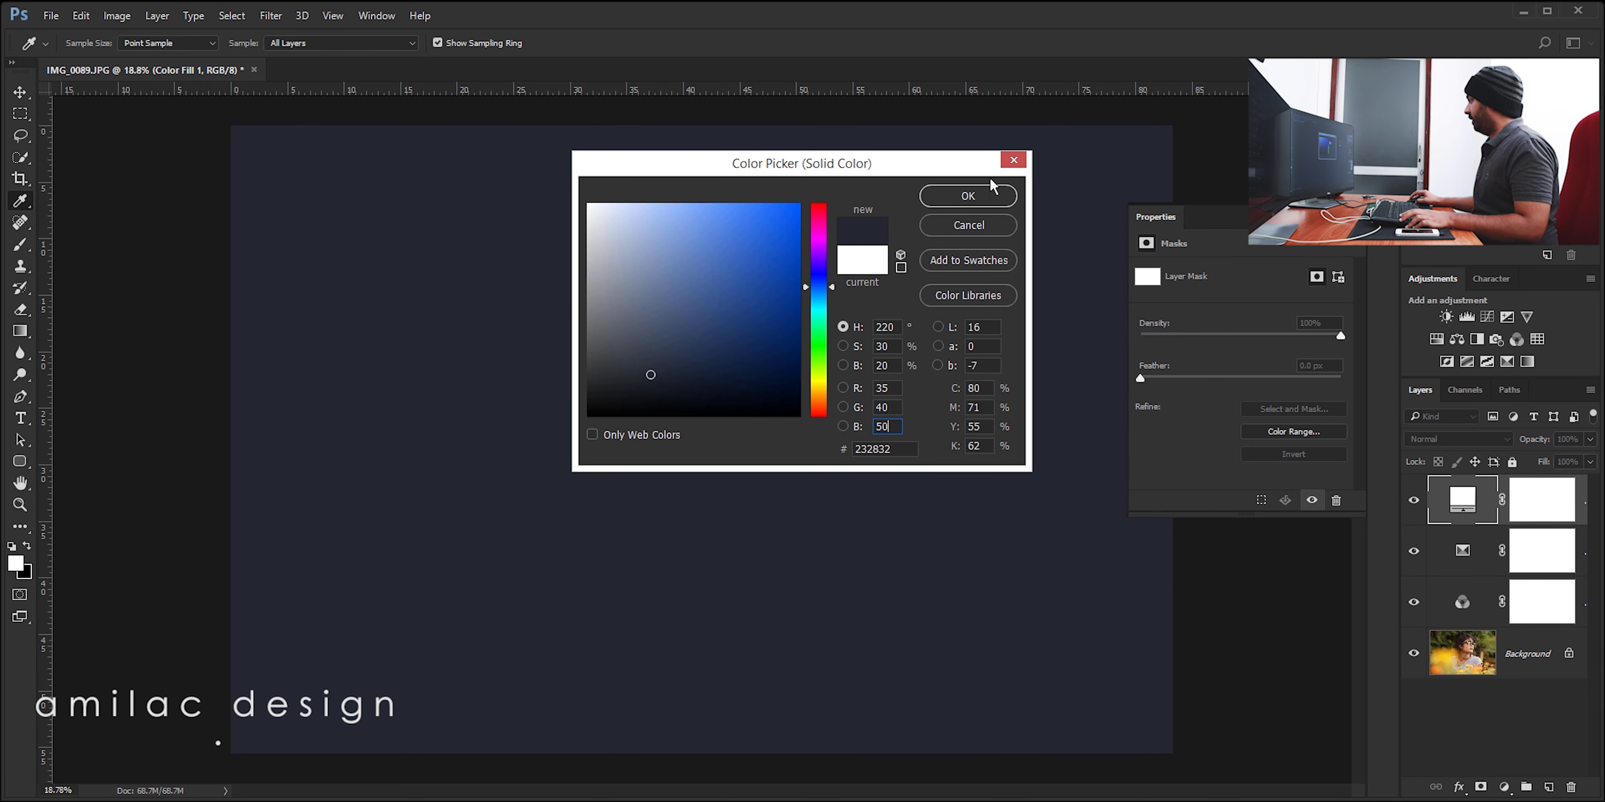
pyautogui.click(967, 196)
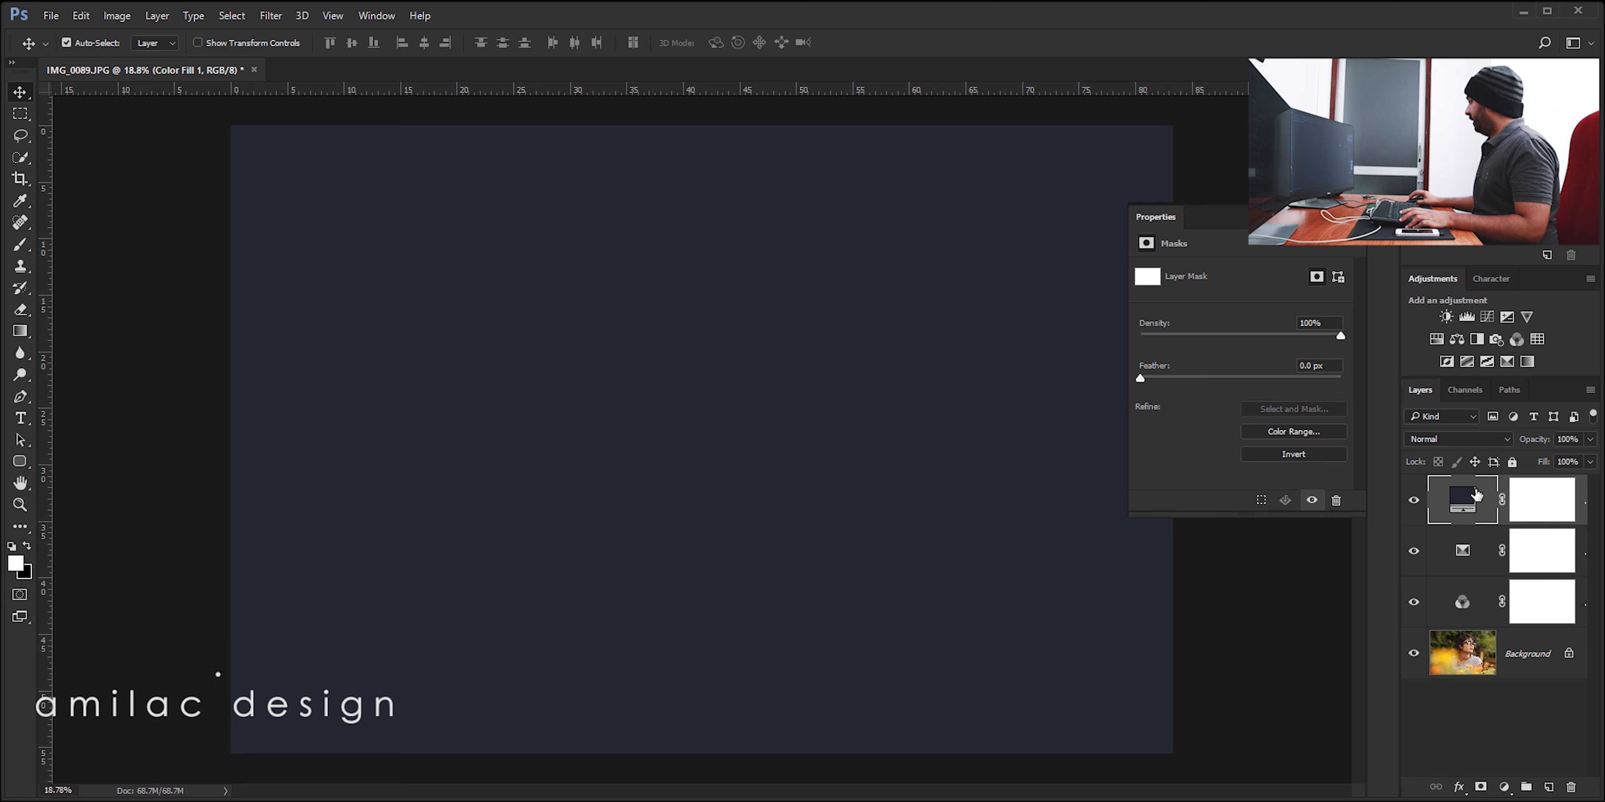
# - Set the solid color fill layer's blend mode to Lighten and toggle its visibility to compare the effect
pyautogui.click(1464, 439)
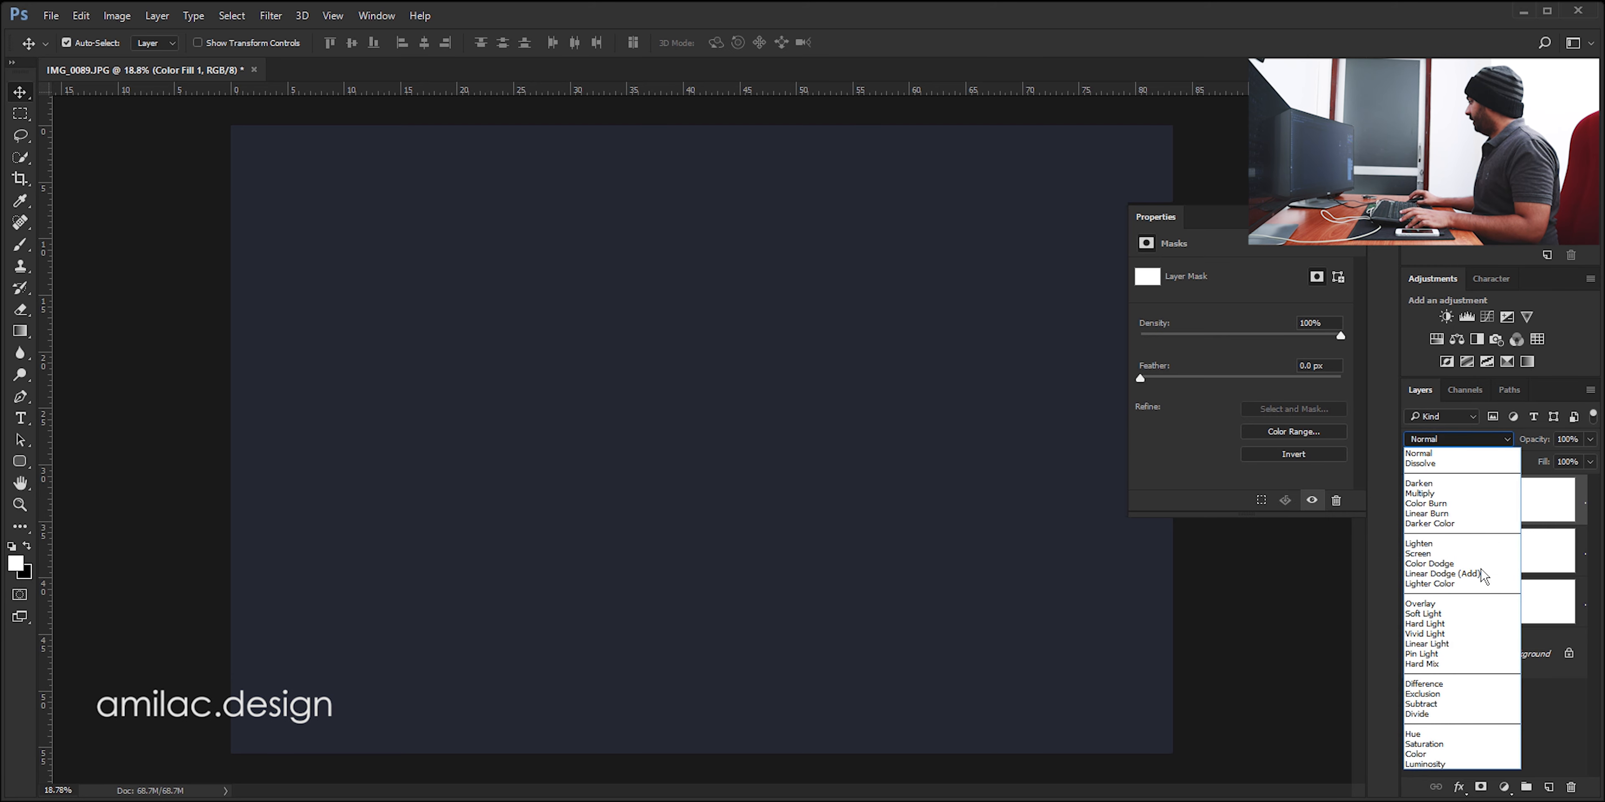
pyautogui.click(1467, 543)
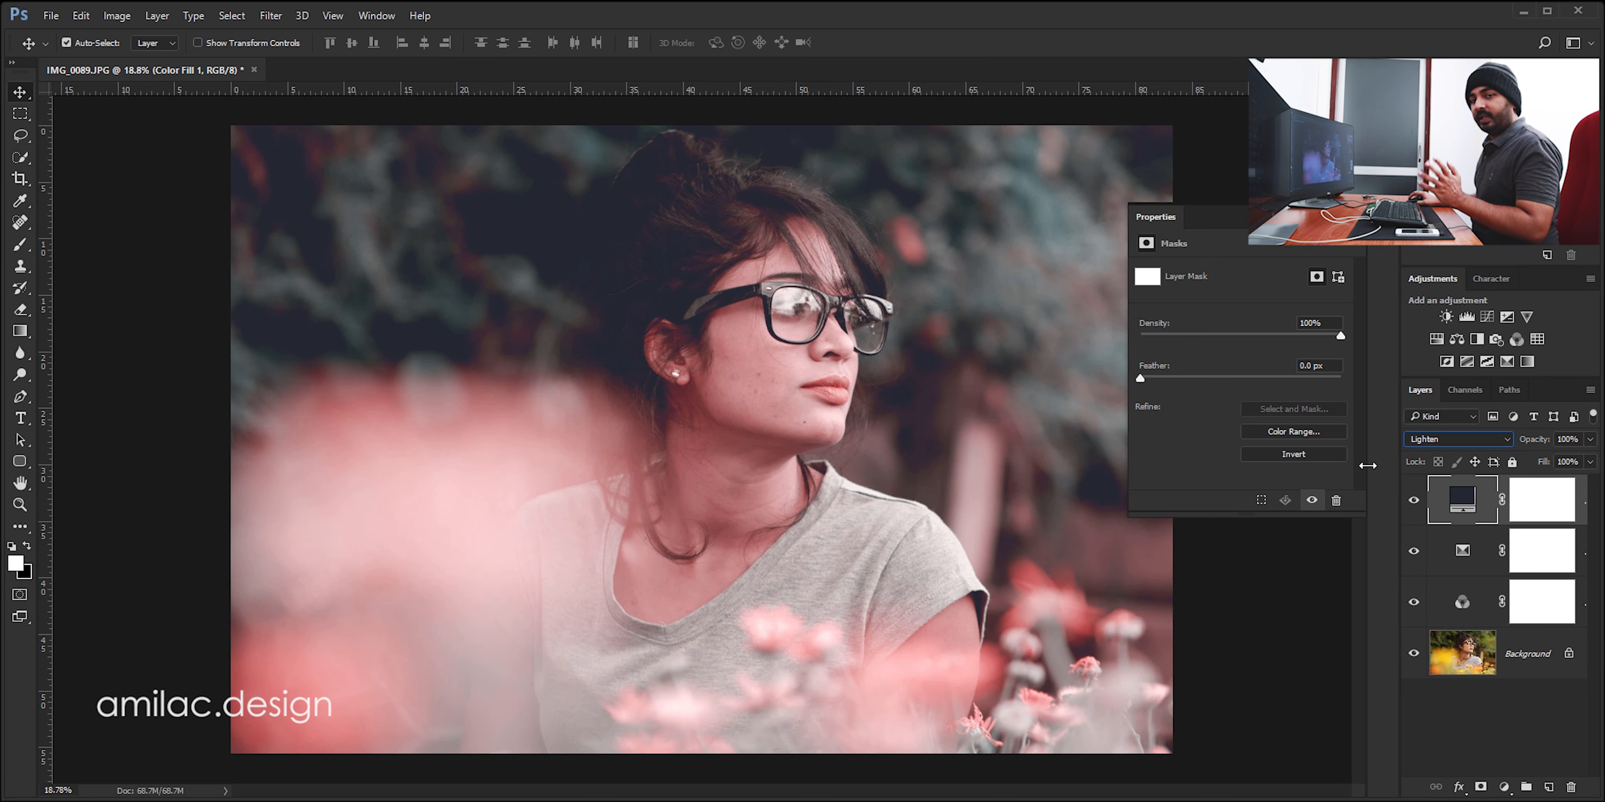
pyautogui.click(1414, 500)
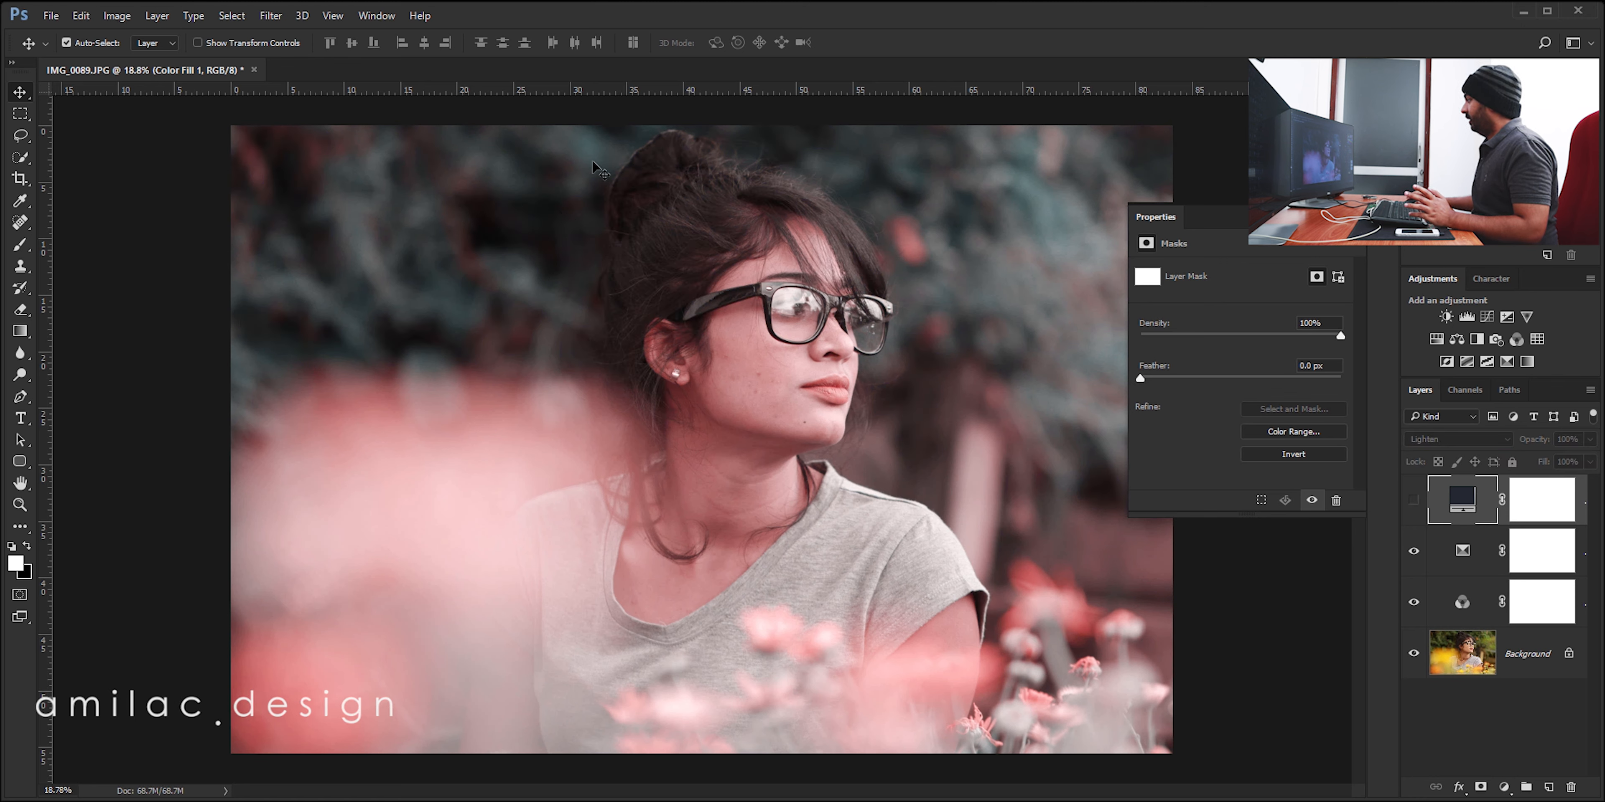
pyautogui.click(1414, 501)
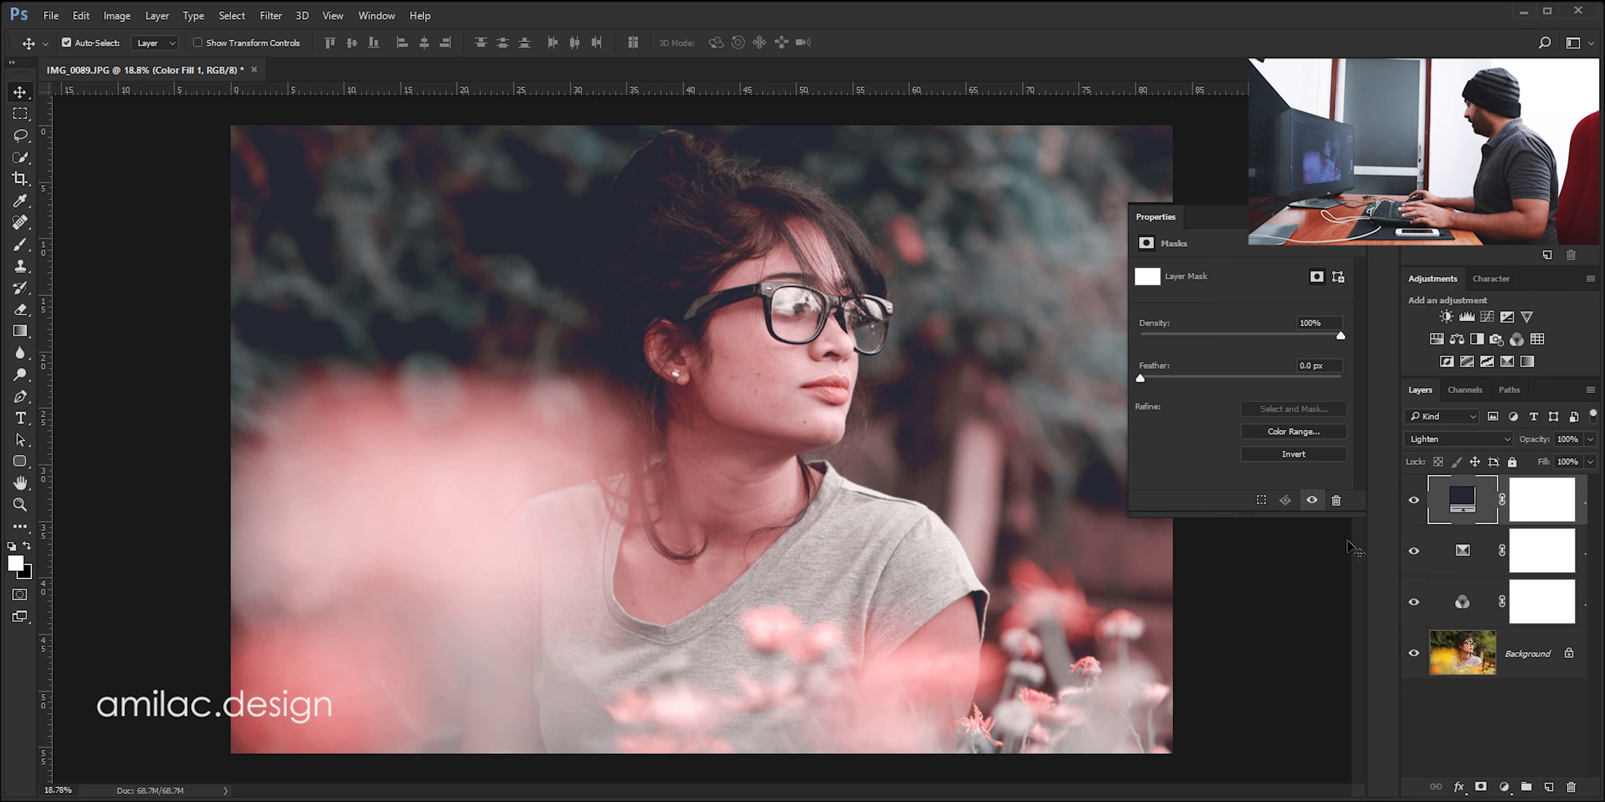
# - Add a Hue/Saturation adjustment layer and set the Reds saturation to -12
pyautogui.click(1504, 789)
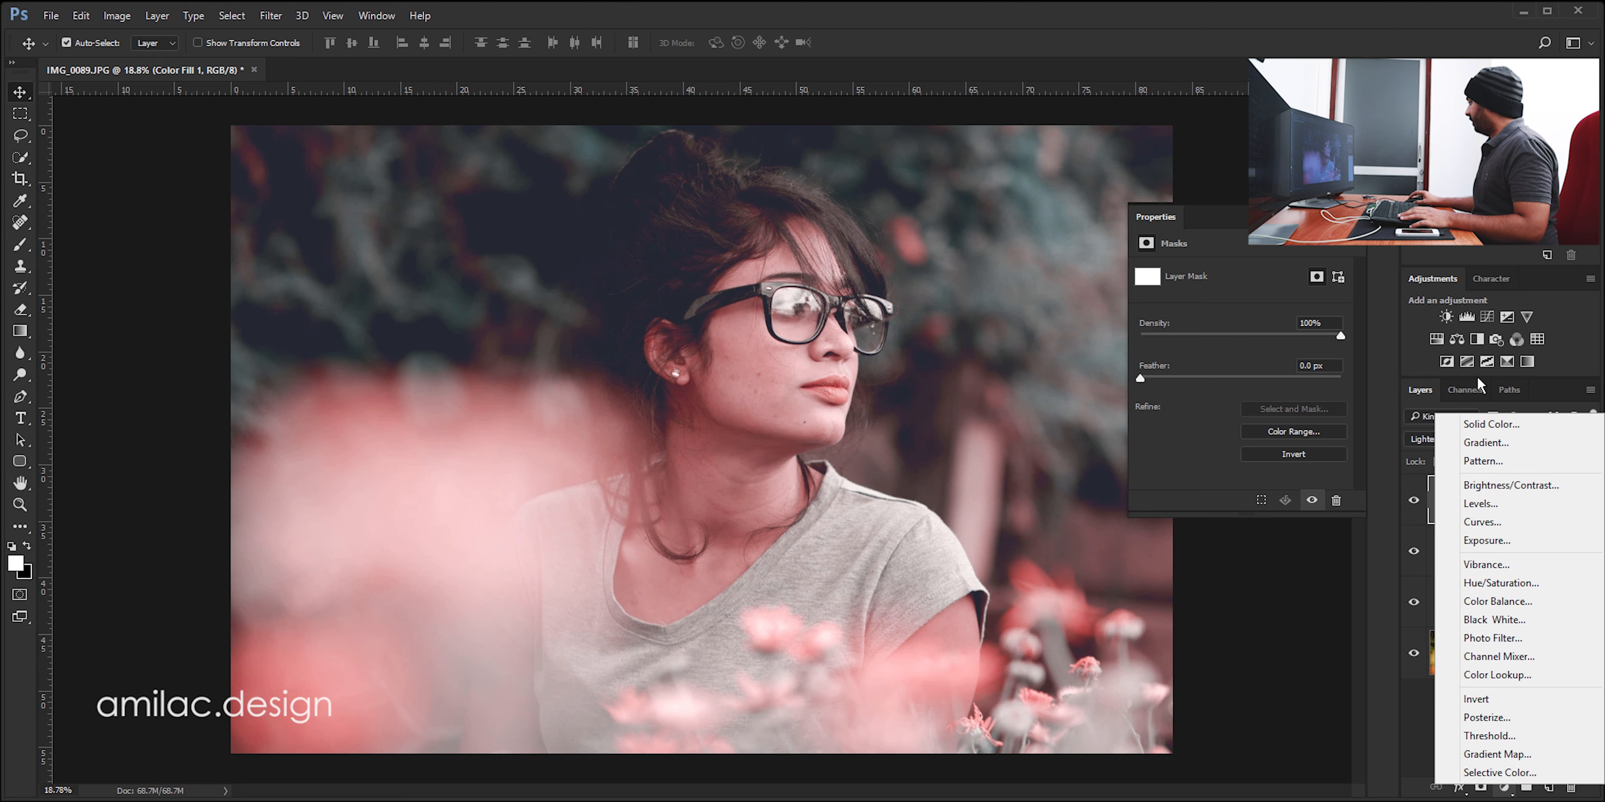
pyautogui.click(1501, 583)
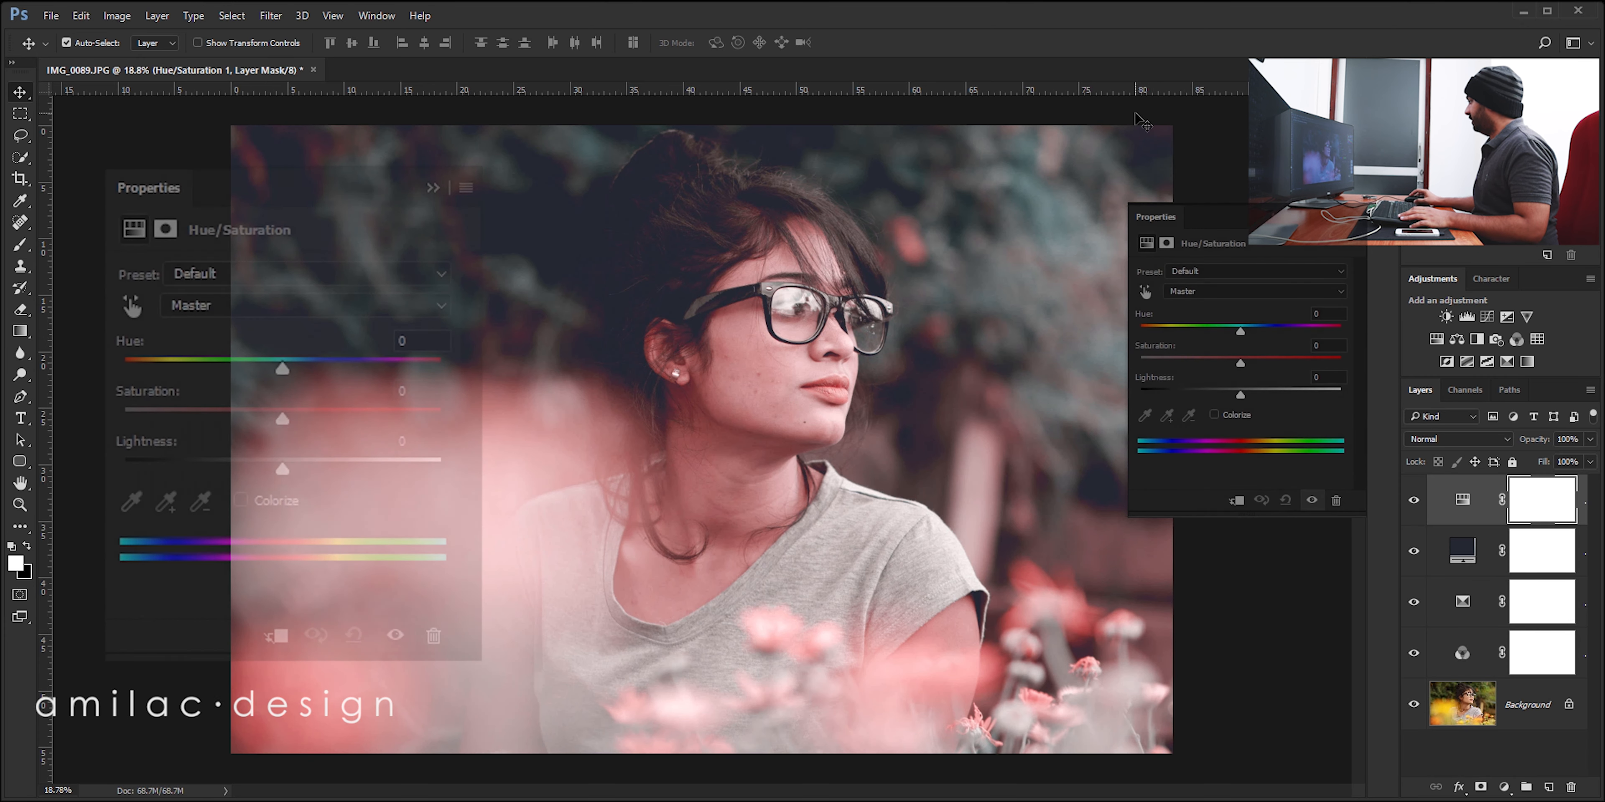
pyautogui.click(1250, 292)
pyautogui.click(1236, 319)
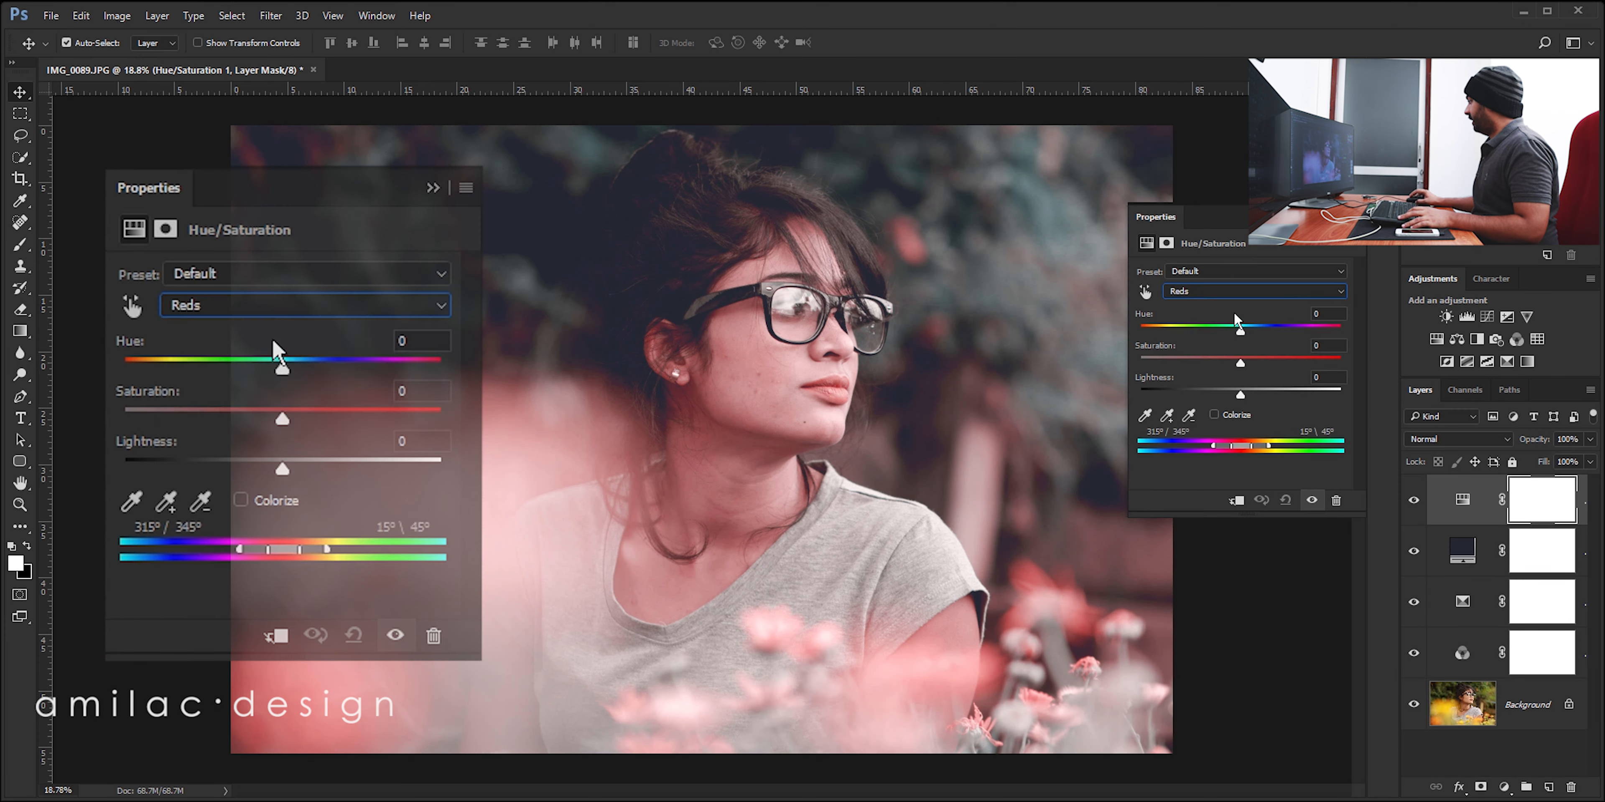
pyautogui.moveTo(1240, 362); pyautogui.dragTo(1226, 365)
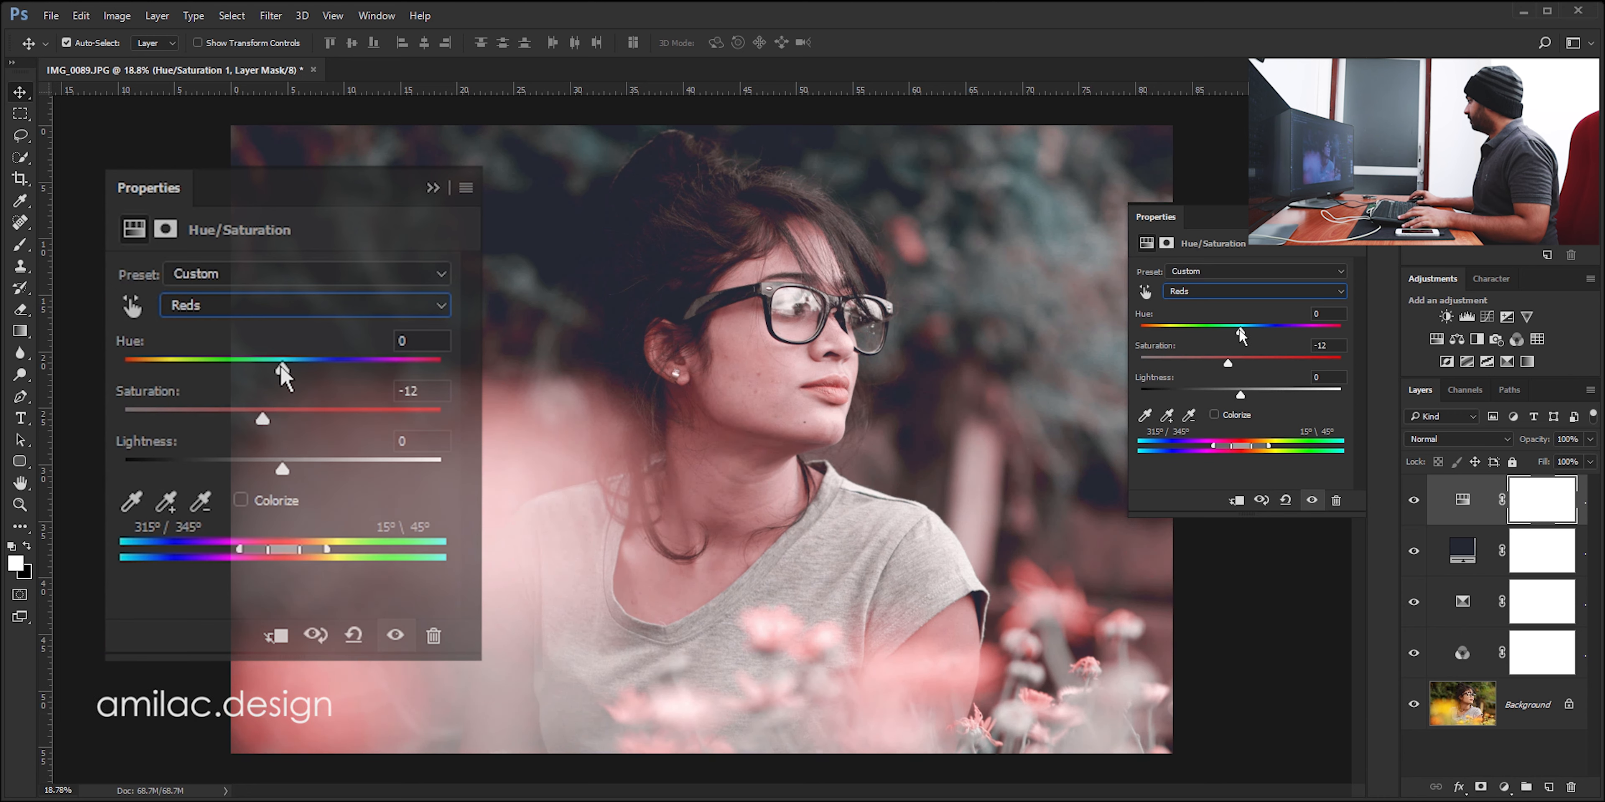
# - Set the Hue/Saturation Cyans to hue +23, saturation +26 and lightness -18
pyautogui.click(283, 305)
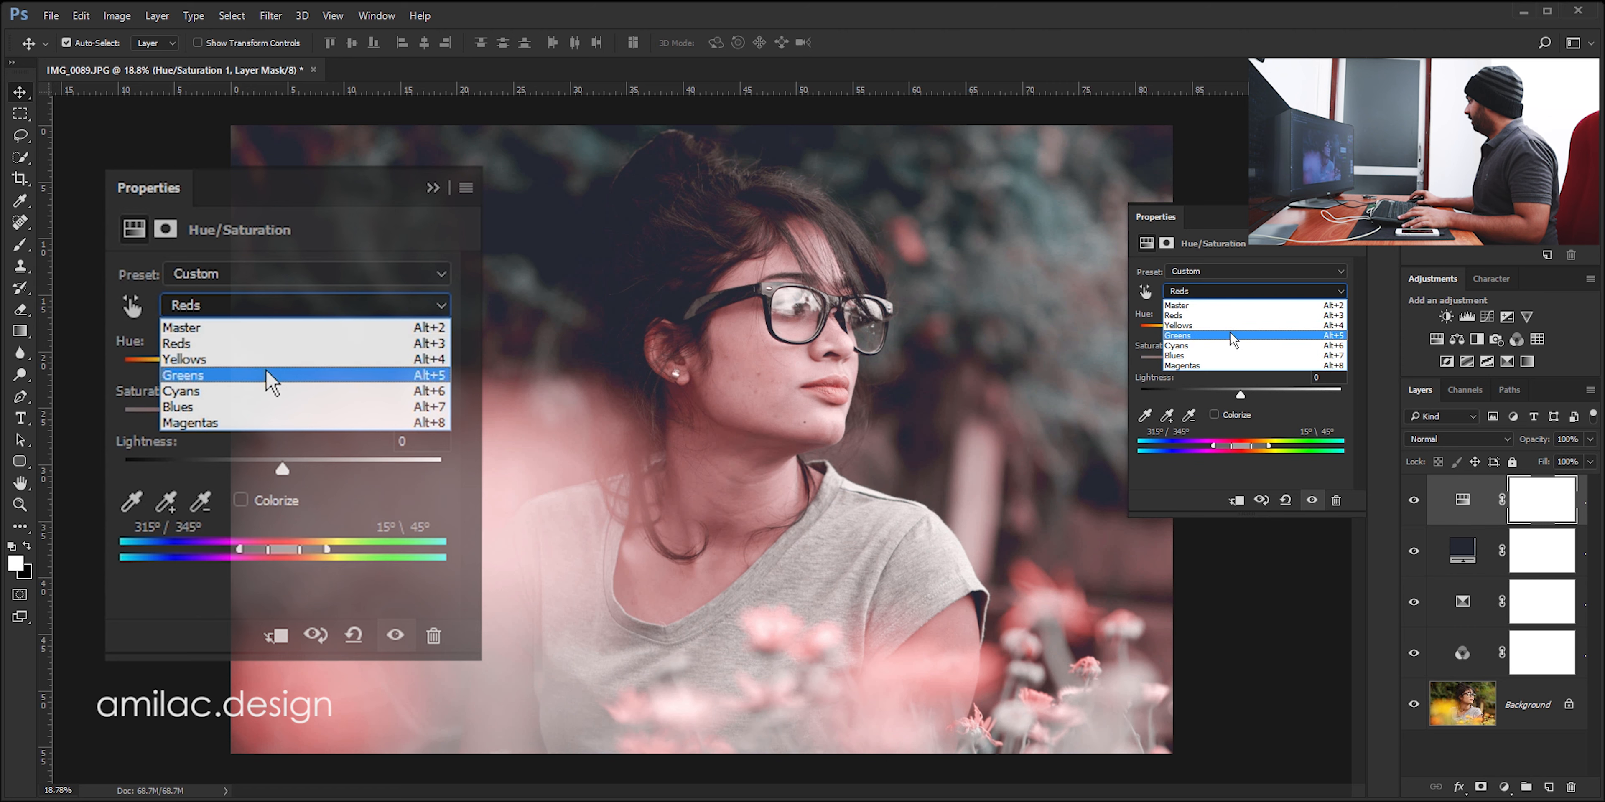
pyautogui.click(268, 391)
pyautogui.moveTo(282, 418); pyautogui.dragTo(331, 417)
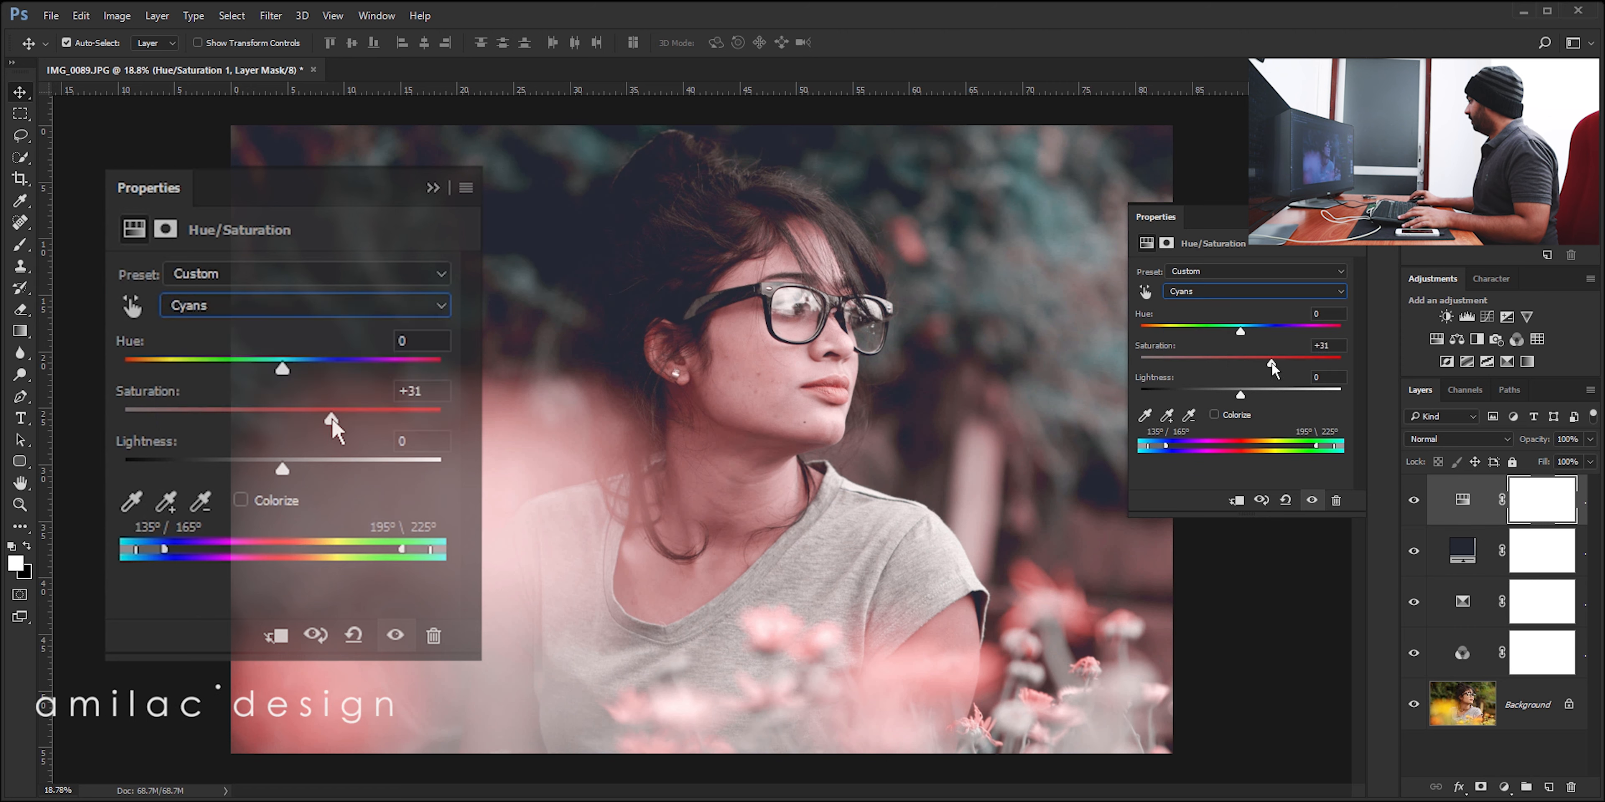
pyautogui.moveTo(282, 369); pyautogui.dragTo(319, 369)
pyautogui.moveTo(331, 419); pyautogui.dragTo(323, 428)
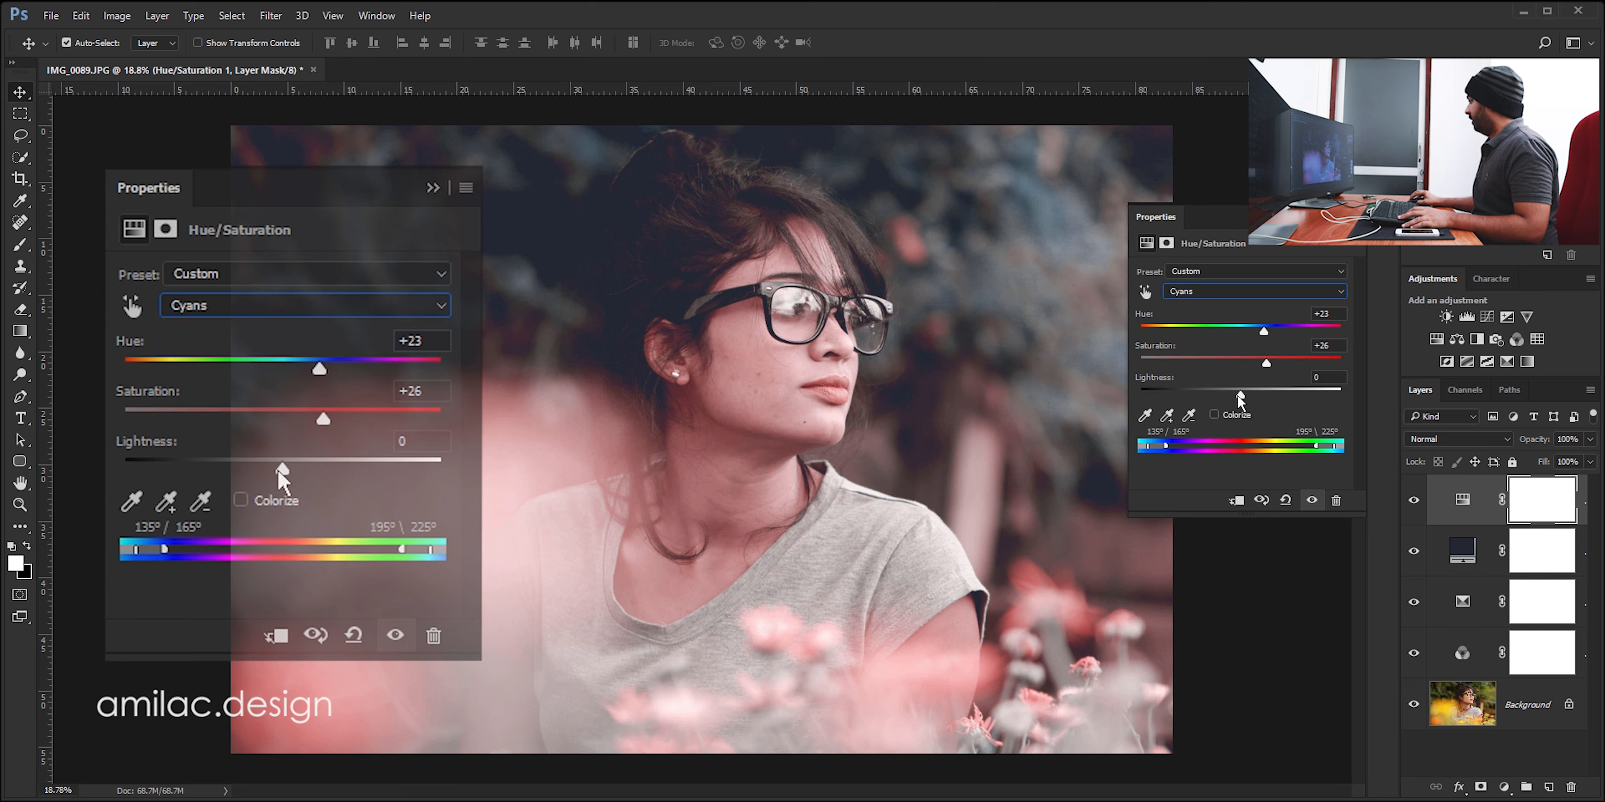
# - Return to the Cyans range of the Hue/Saturation layer and shift its hue further toward blue
pyautogui.click(262, 305)
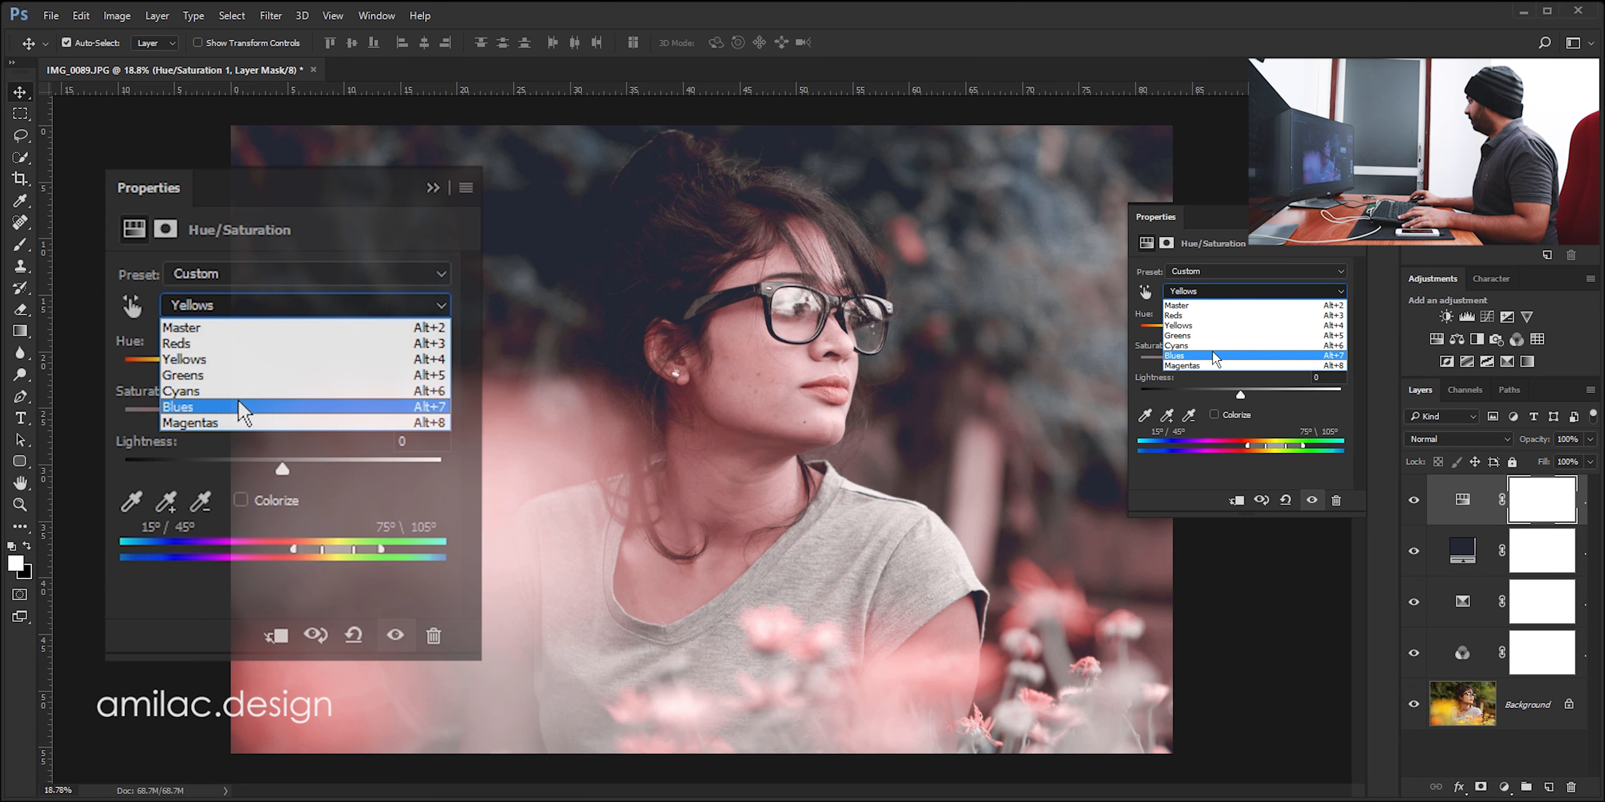
pyautogui.click(238, 394)
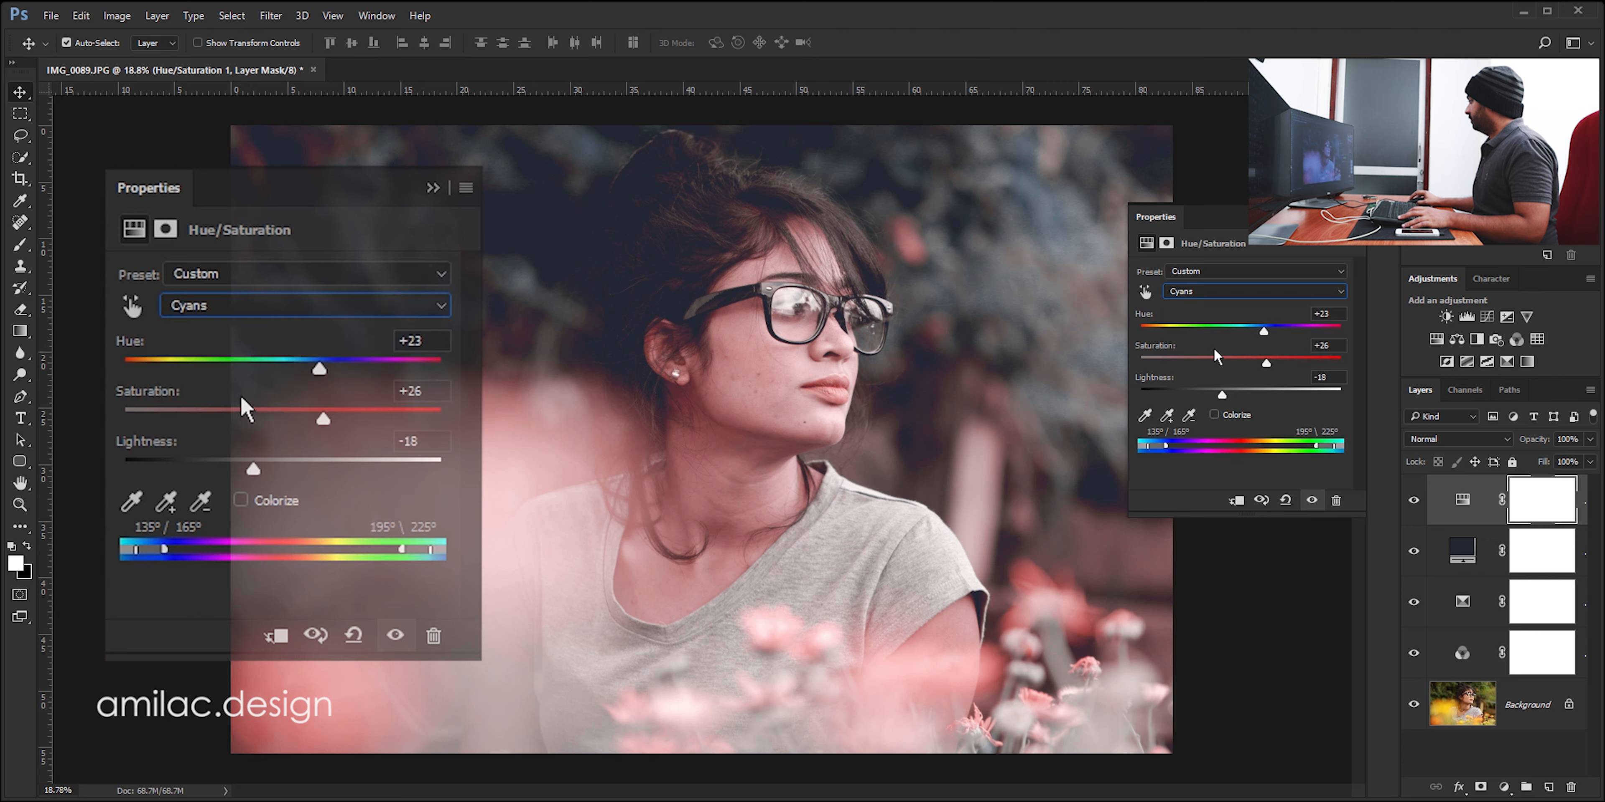
pyautogui.moveTo(326, 368); pyautogui.dragTo(343, 367)
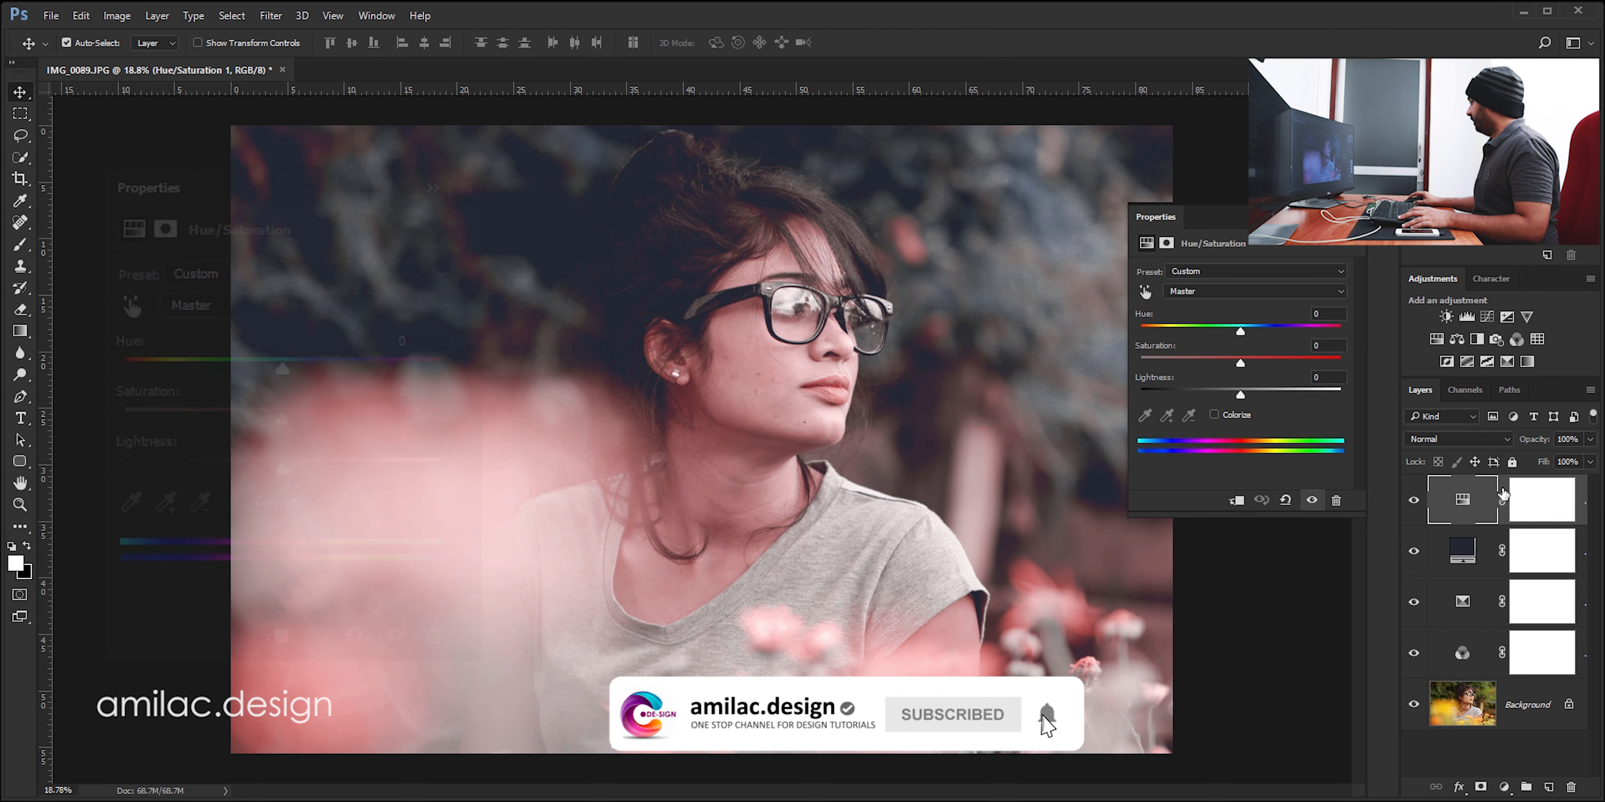
# - Add a Curves adjustment layer, add shadow, lower-midtone and highlight points to the RGB curve for slight contrast, and lift its black point
pyautogui.click(1503, 787)
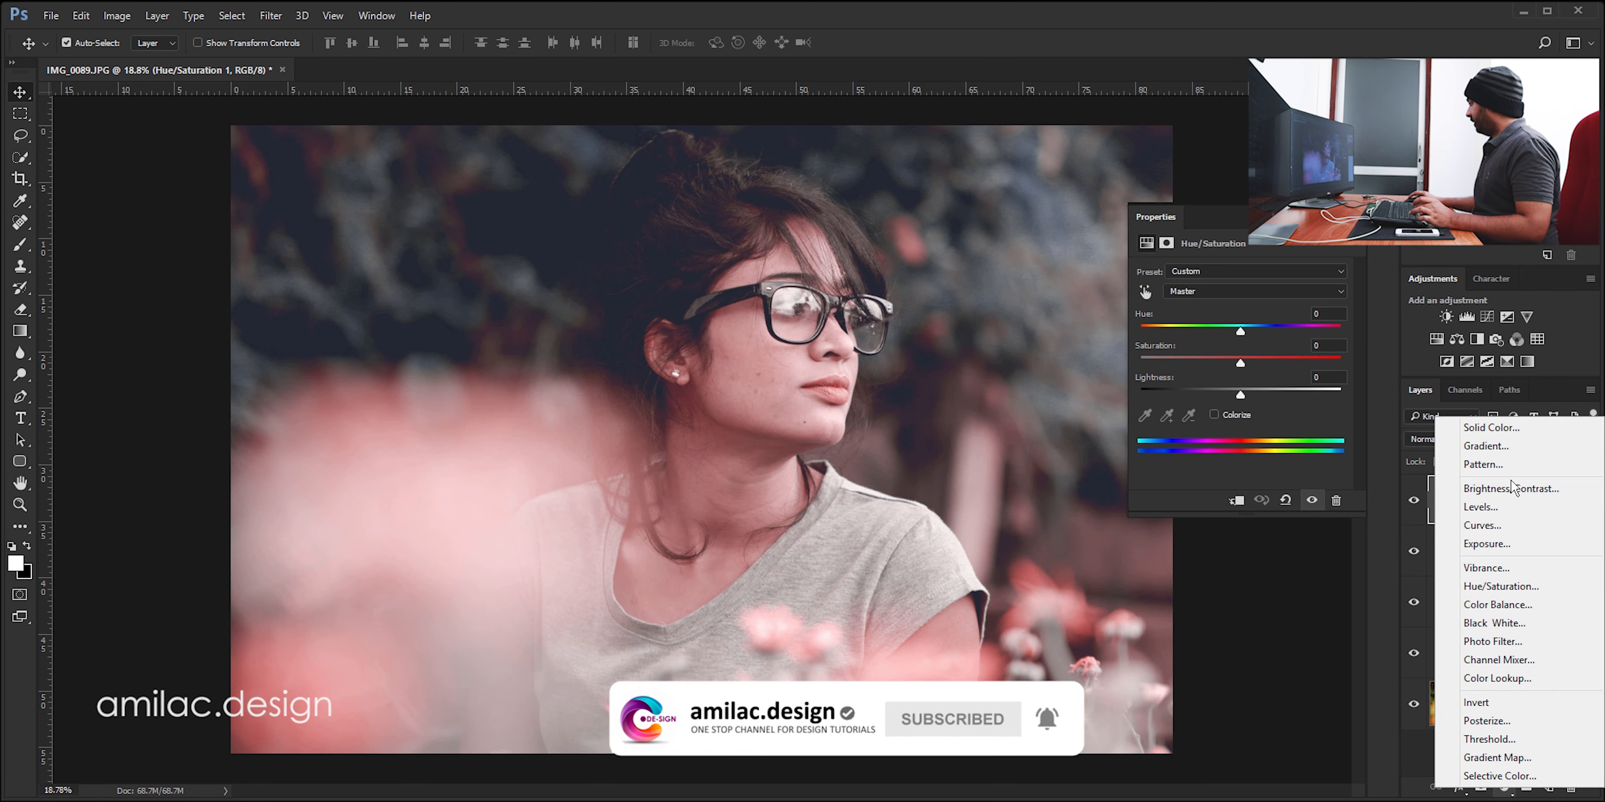
pyautogui.click(1506, 529)
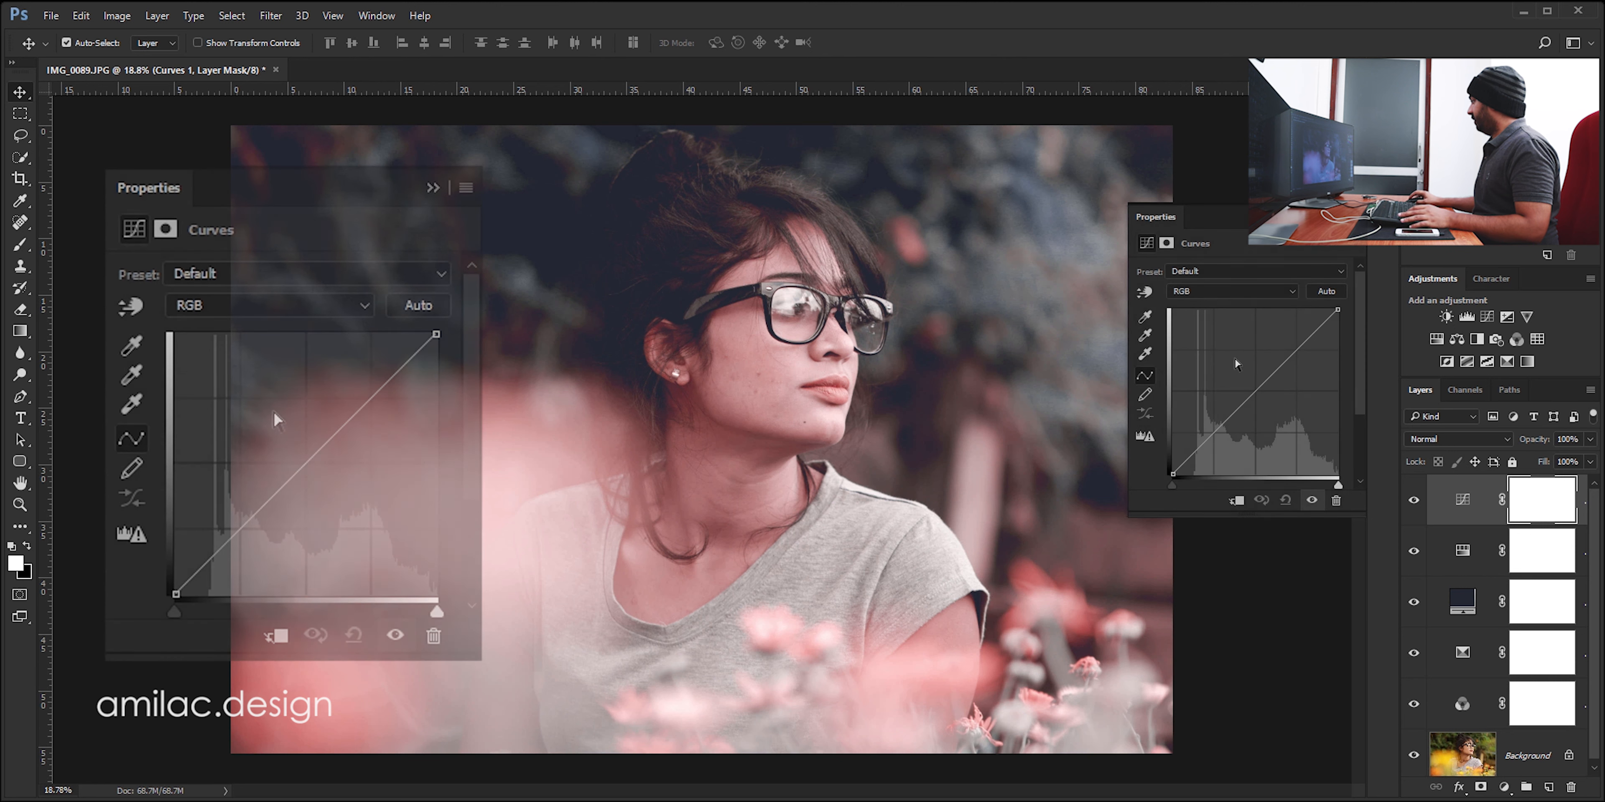
pyautogui.click(1239, 408)
pyautogui.click(1287, 360)
pyautogui.moveTo(1240, 408); pyautogui.dragTo(1212, 435)
pyautogui.moveTo(1287, 361); pyautogui.dragTo(1280, 367)
pyautogui.moveTo(1215, 434); pyautogui.dragTo(1234, 420)
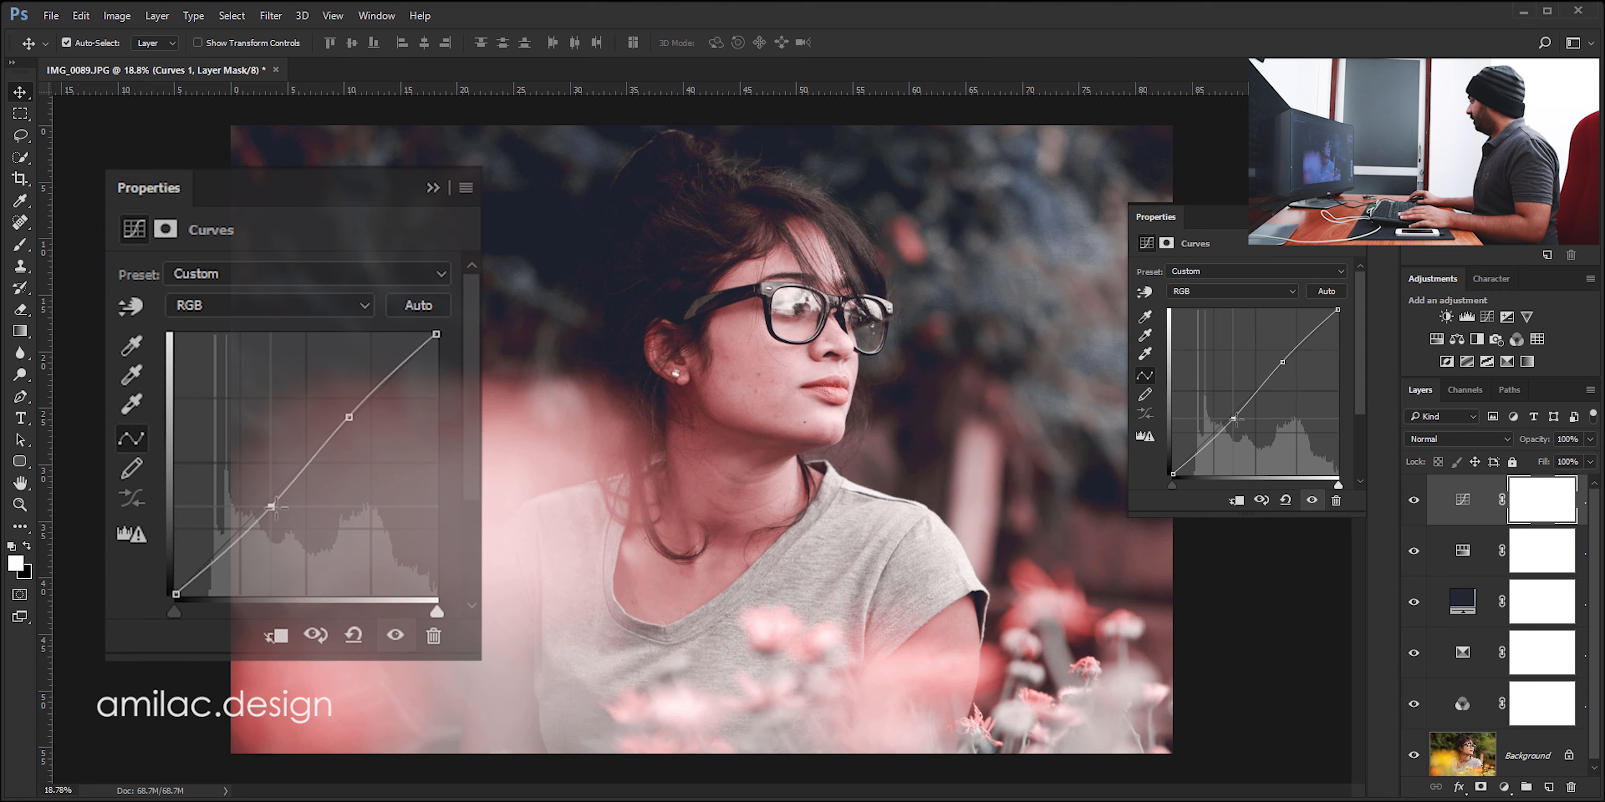
pyautogui.click(1208, 442)
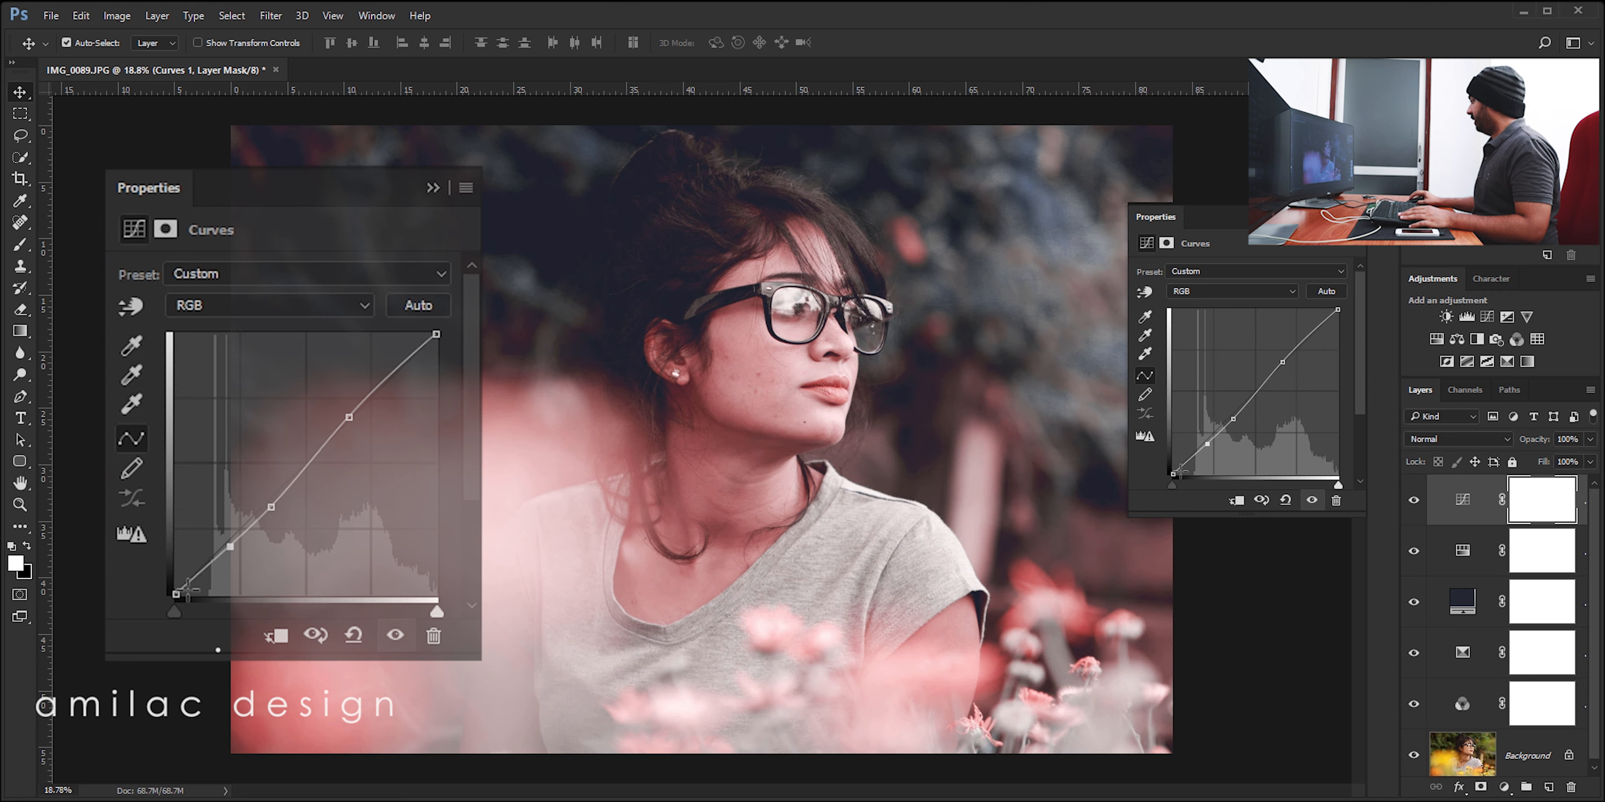
pyautogui.moveTo(1174, 475); pyautogui.dragTo(1169, 459)
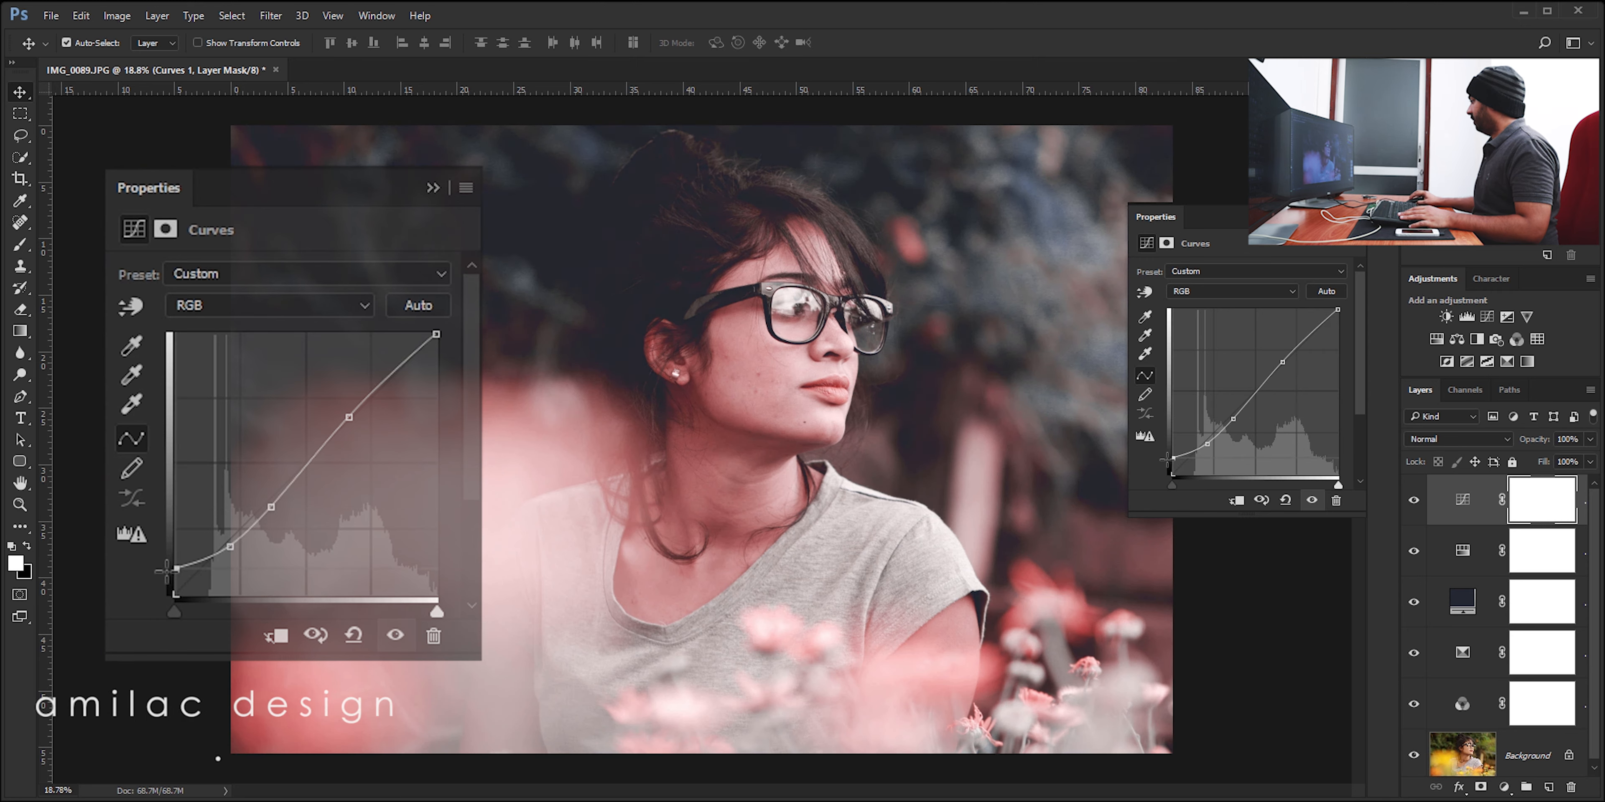
# - In the Blue channel of the Curves layer, add a midpoint and pull it down slightly
pyautogui.click(1235, 292)
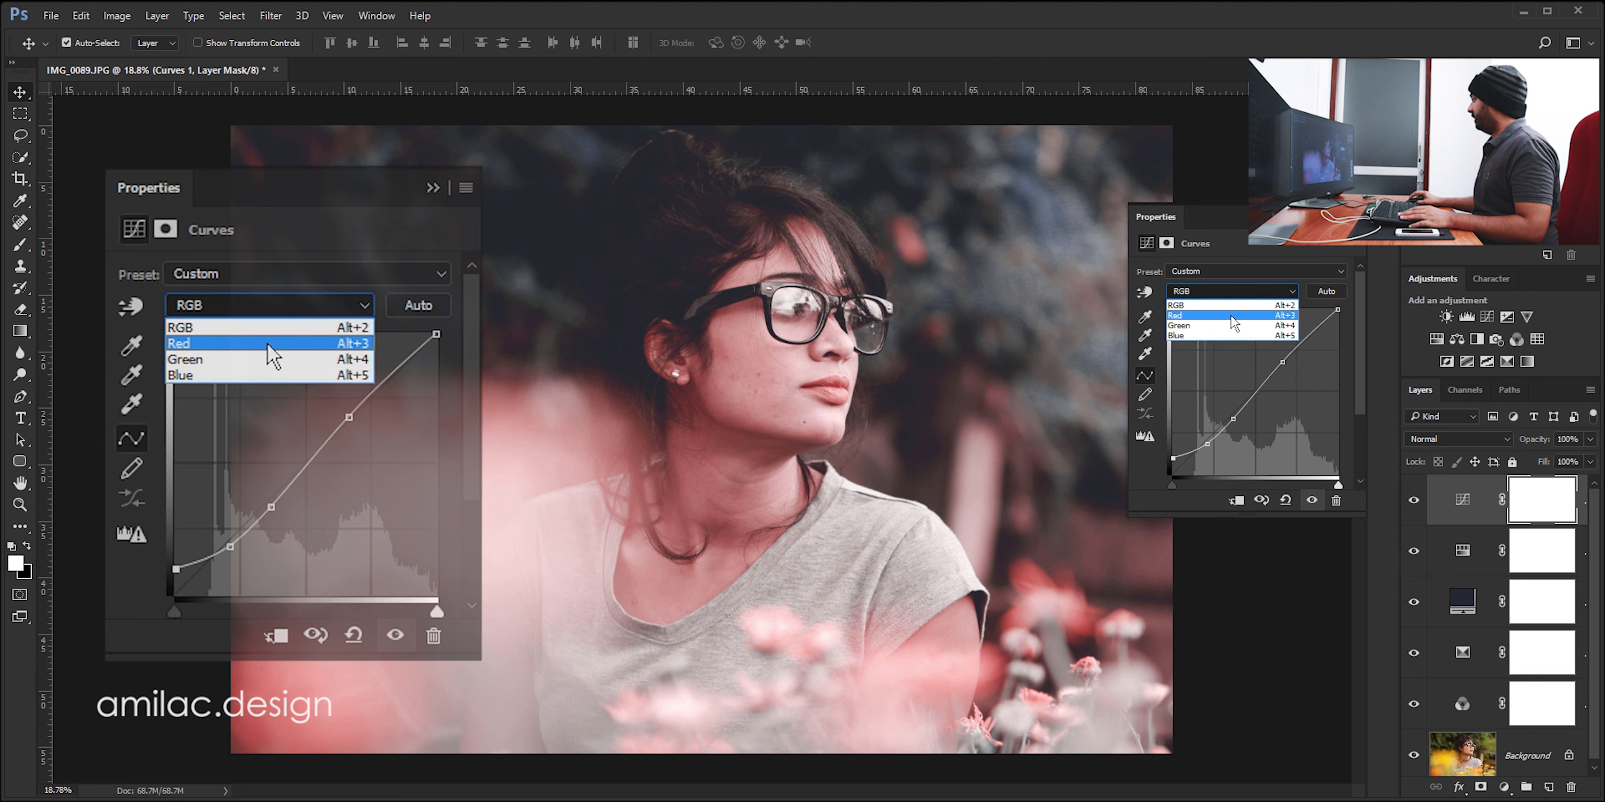
pyautogui.click(1226, 334)
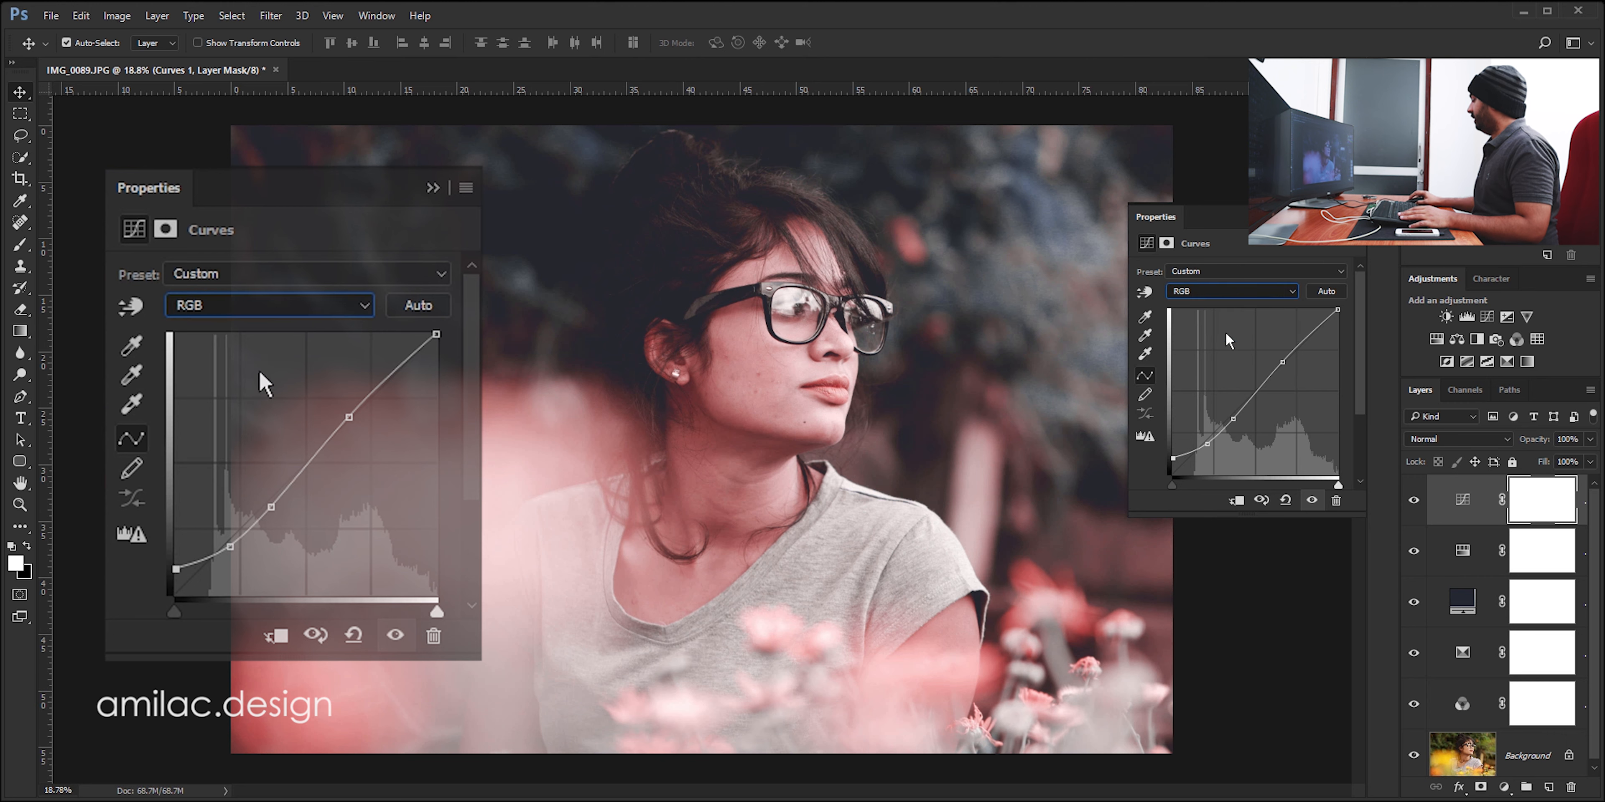
pyautogui.click(1252, 387)
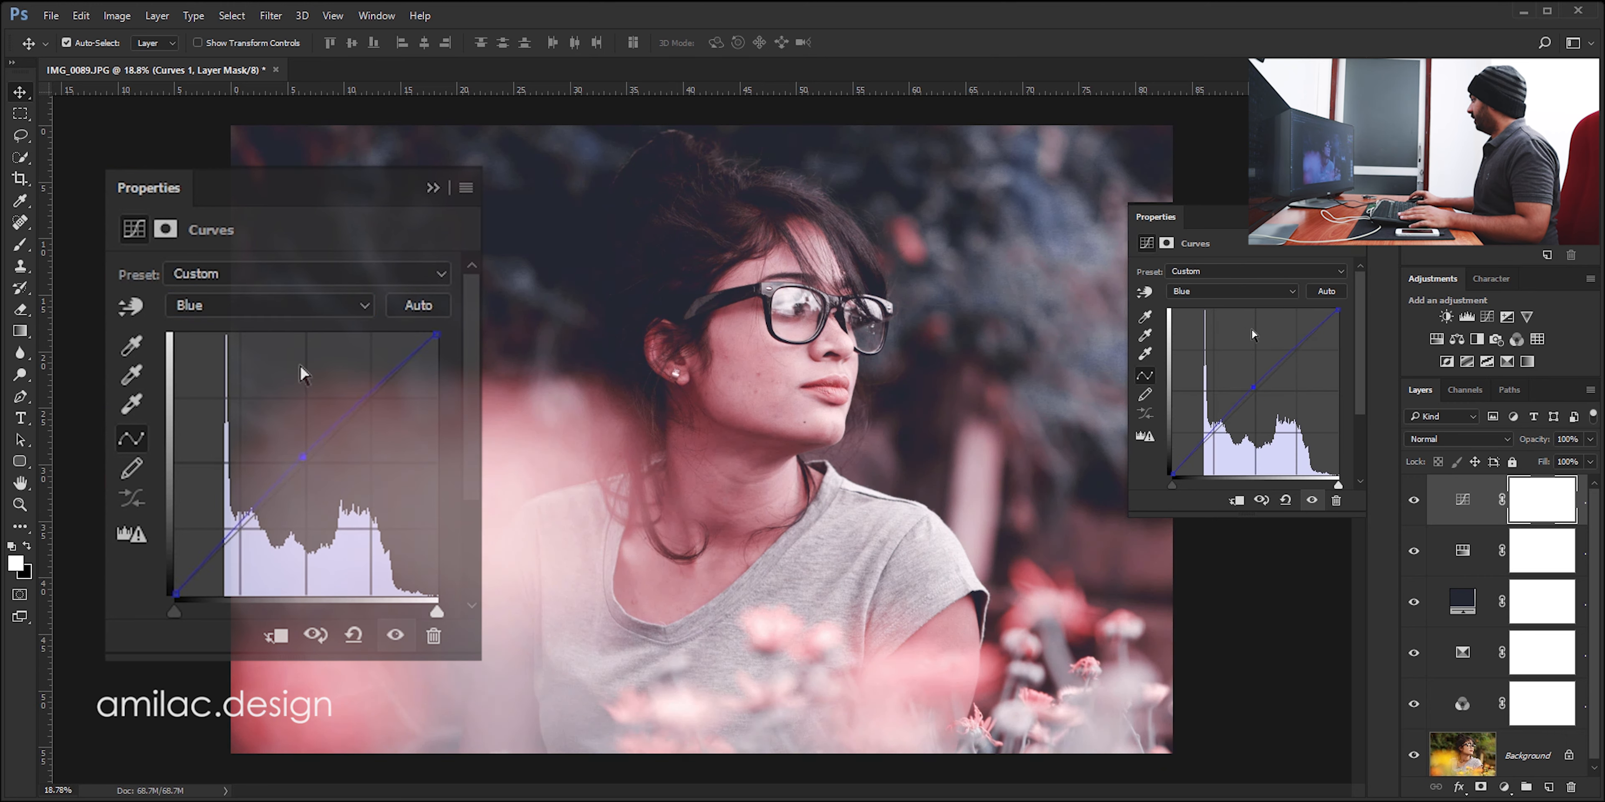
pyautogui.moveTo(1255, 390); pyautogui.dragTo(1257, 395)
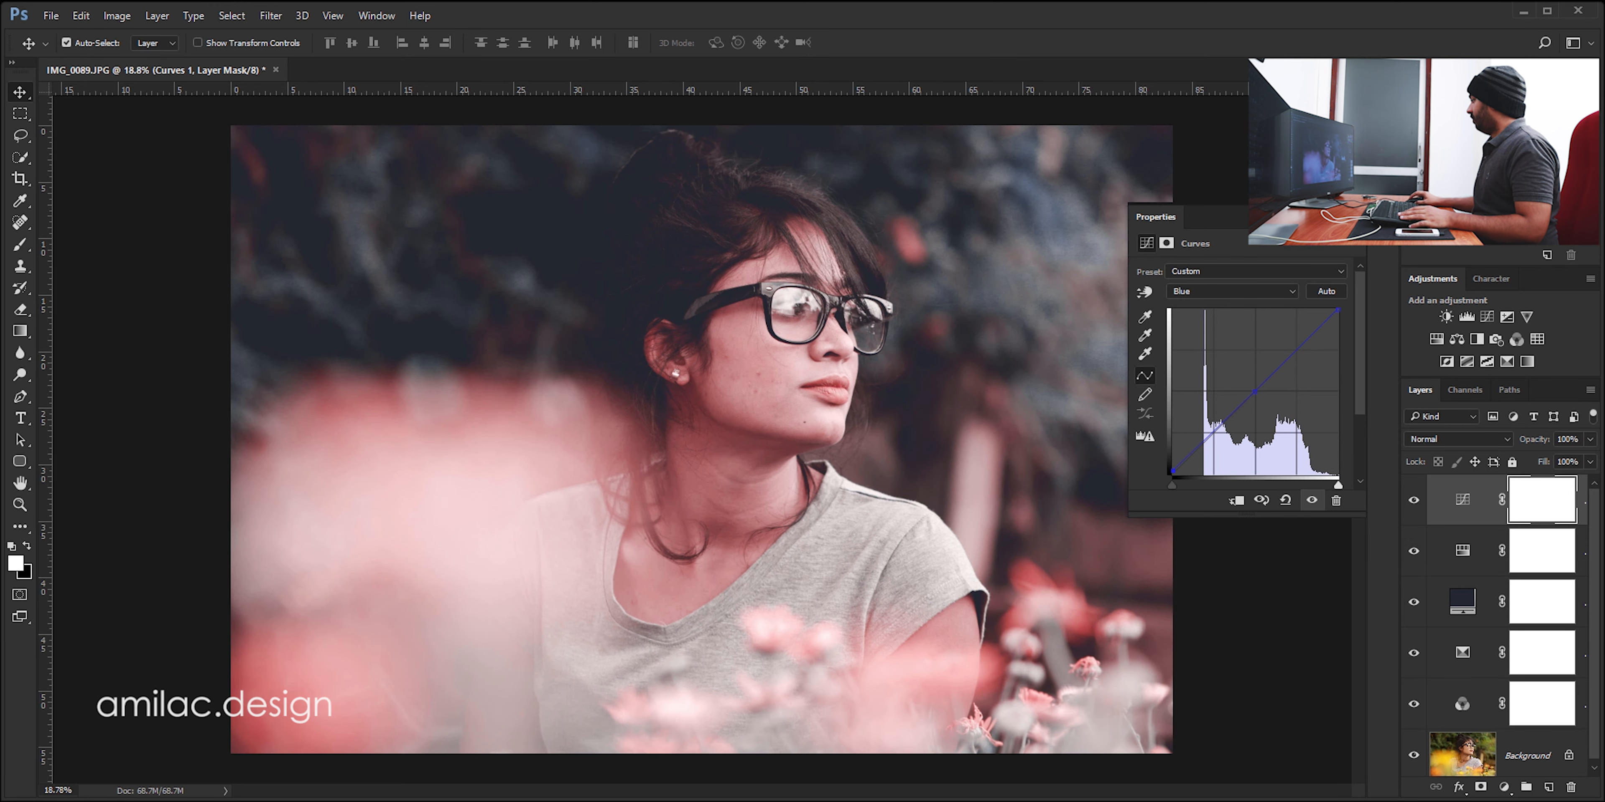
pyautogui.click(1343, 217)
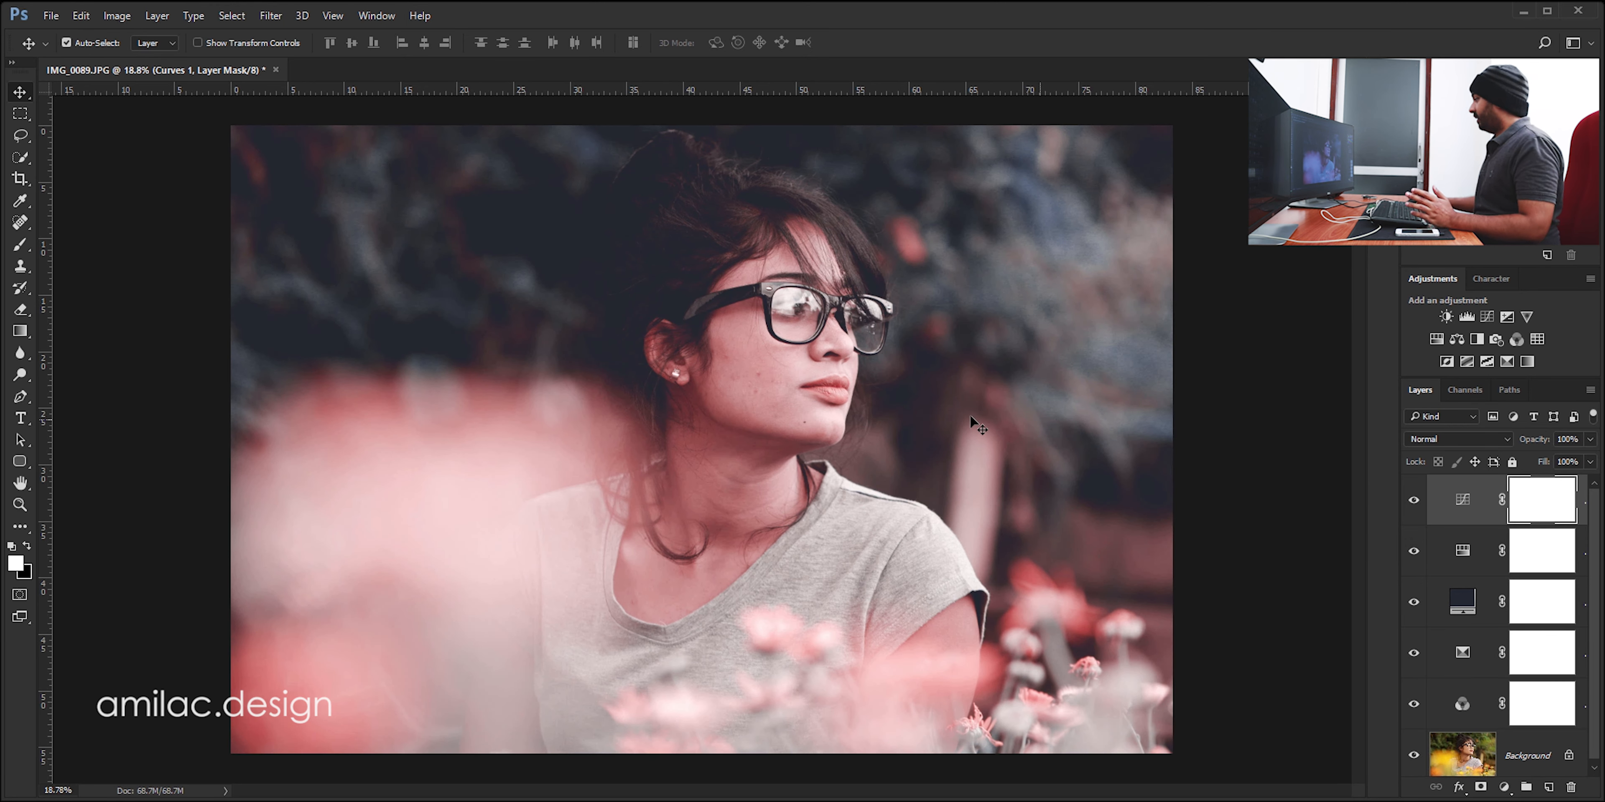
pyautogui.scroll(3, 903, 403)
pyautogui.scroll(-4, 903, 403)
pyautogui.scroll(1, 902, 401)
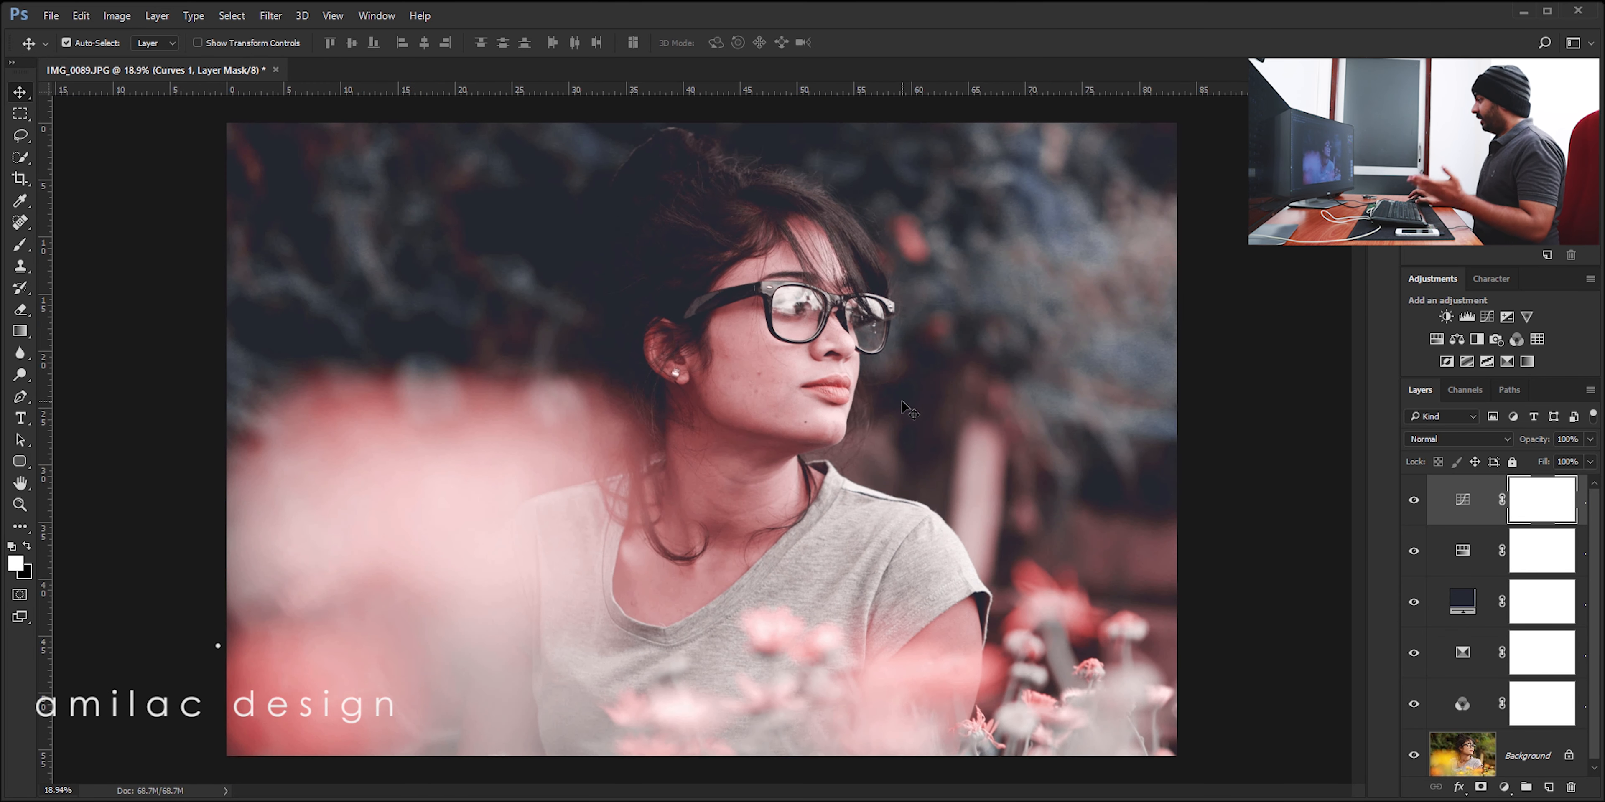
# - In the Red channel of the Curves layer, raise the black point slightly and set a midpoint just below the diagonal
pyautogui.doubleClick(1463, 500)
pyautogui.click(1242, 291)
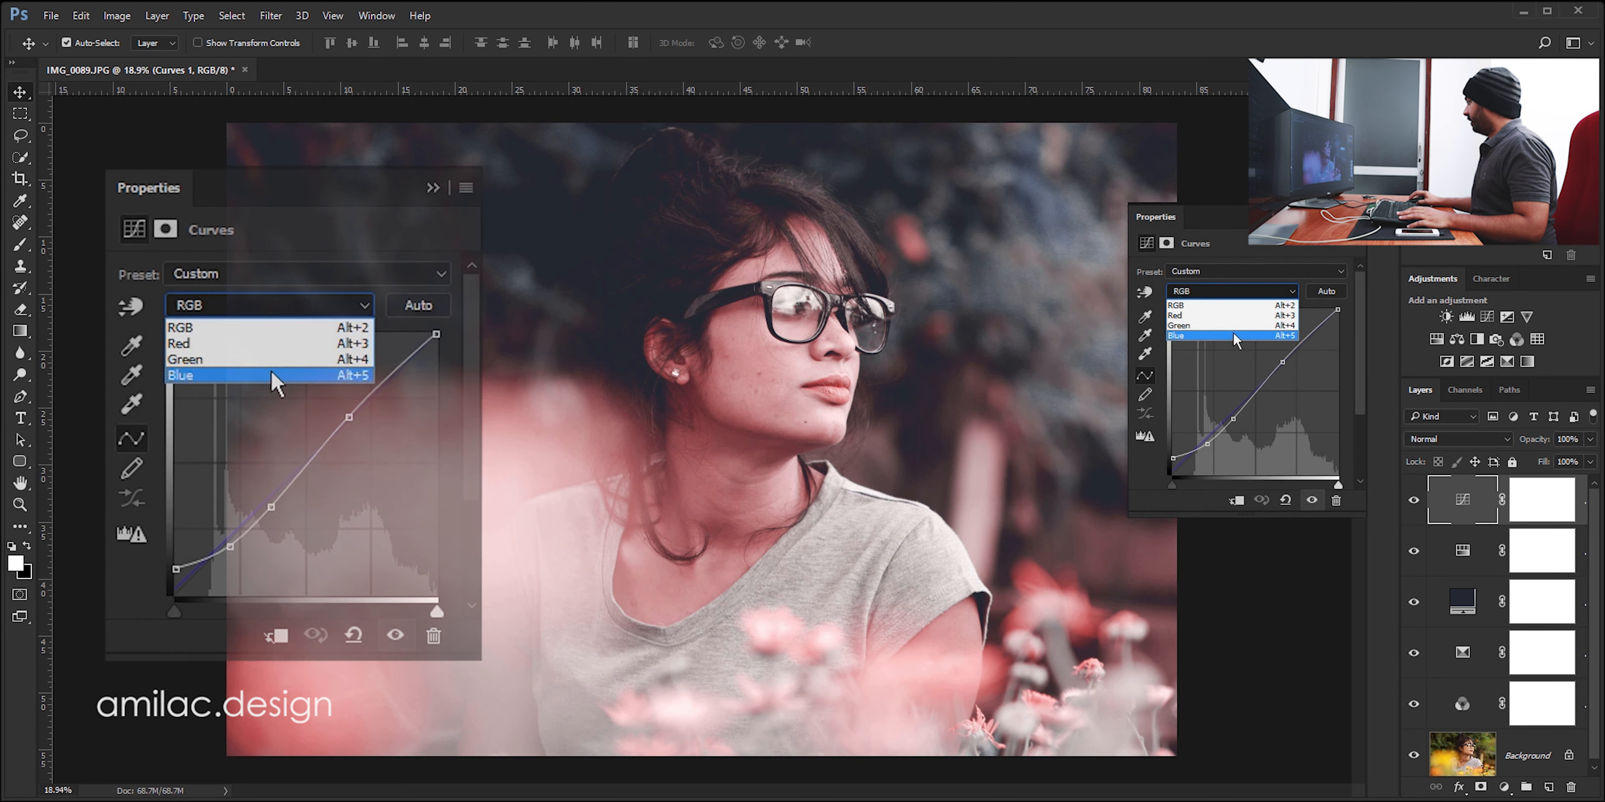
pyautogui.click(1232, 315)
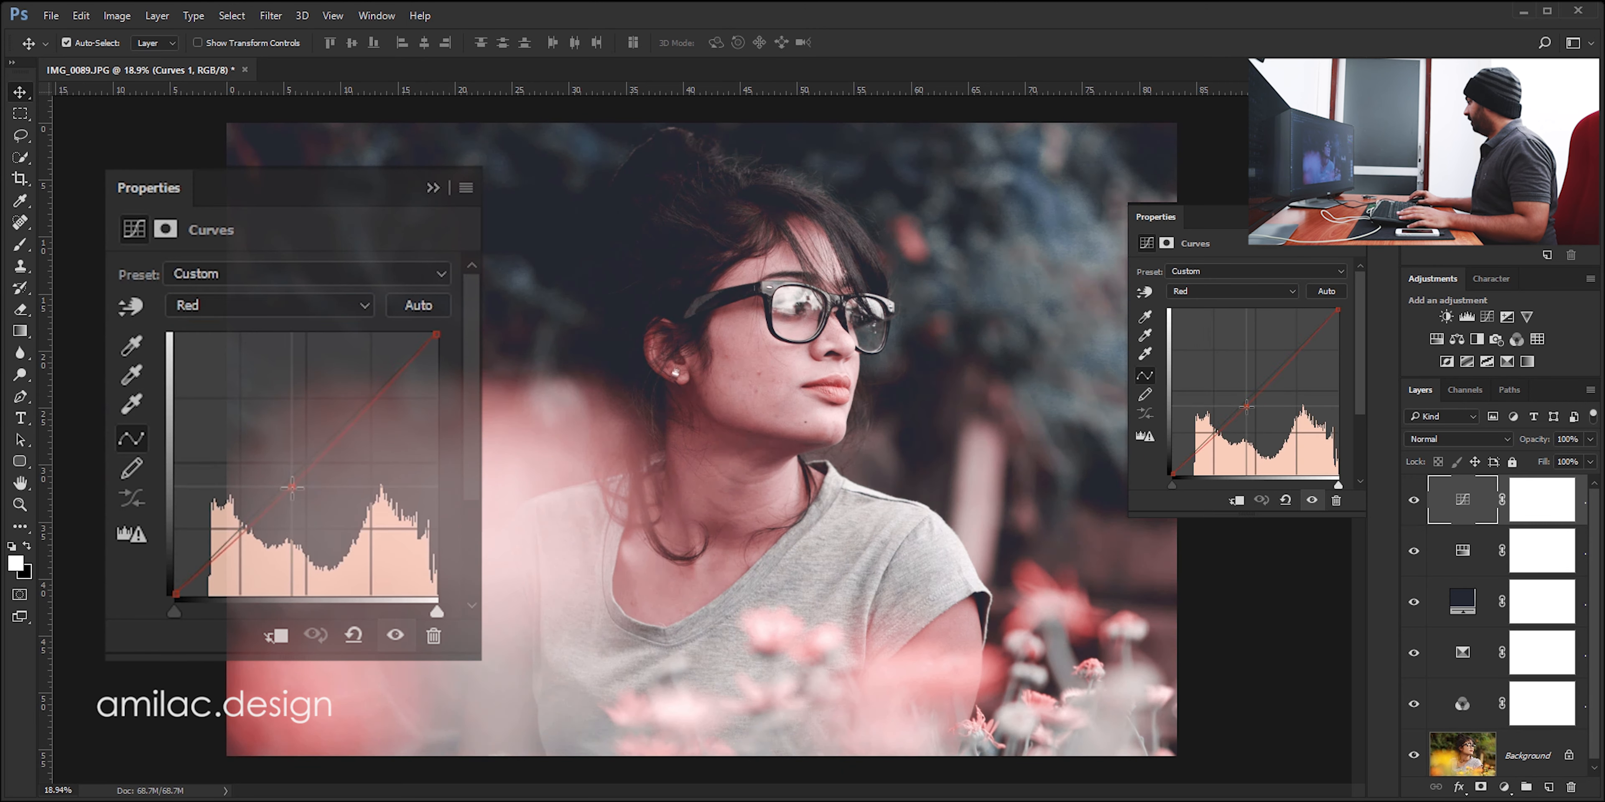
pyautogui.moveTo(1172, 473); pyautogui.dragTo(1171, 463)
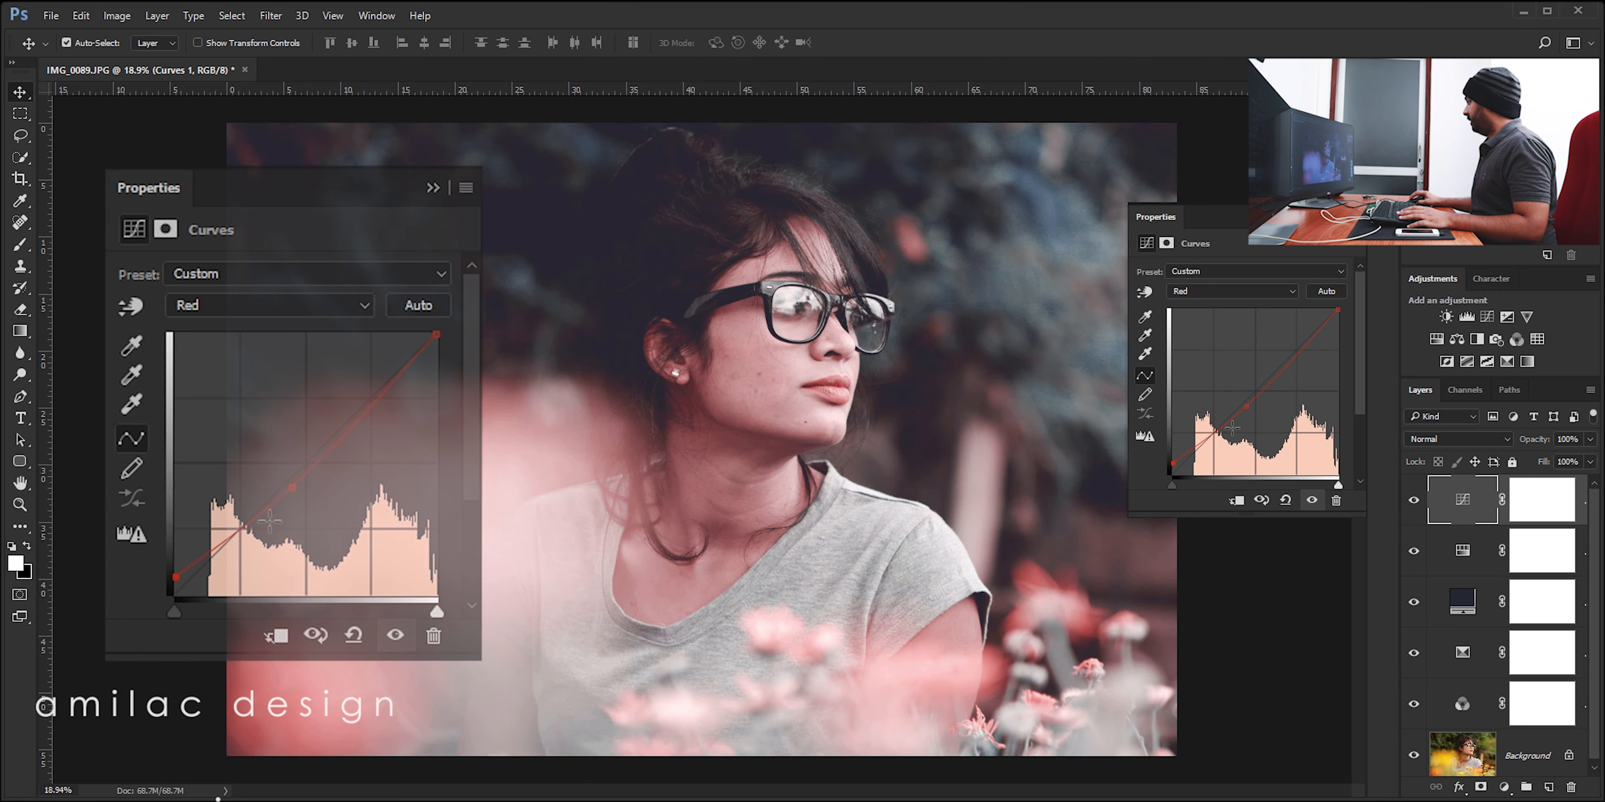
pyautogui.moveTo(1247, 410); pyautogui.dragTo(1248, 408)
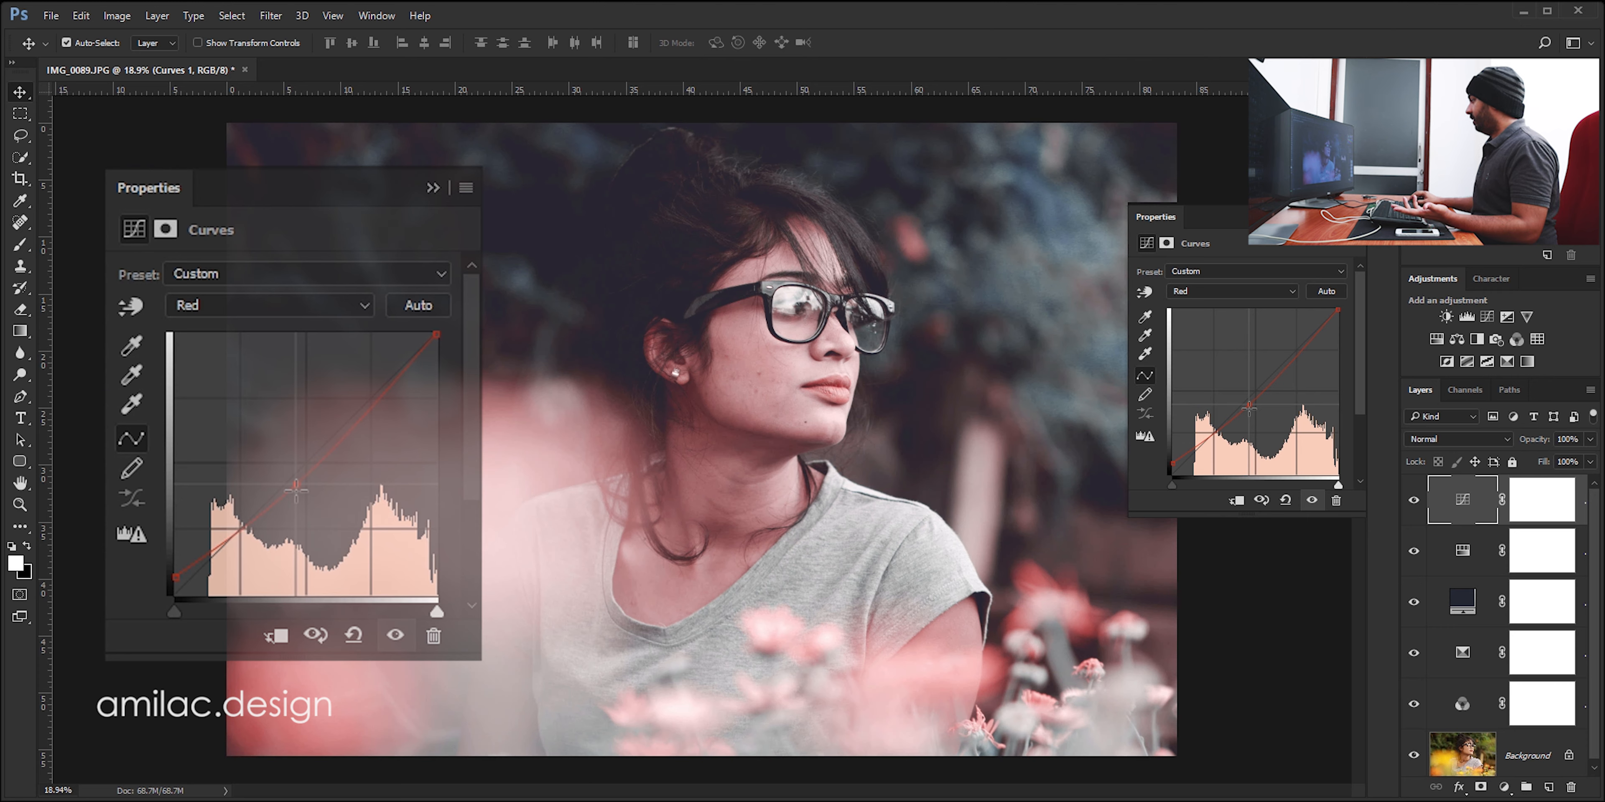
pyautogui.click(1335, 217)
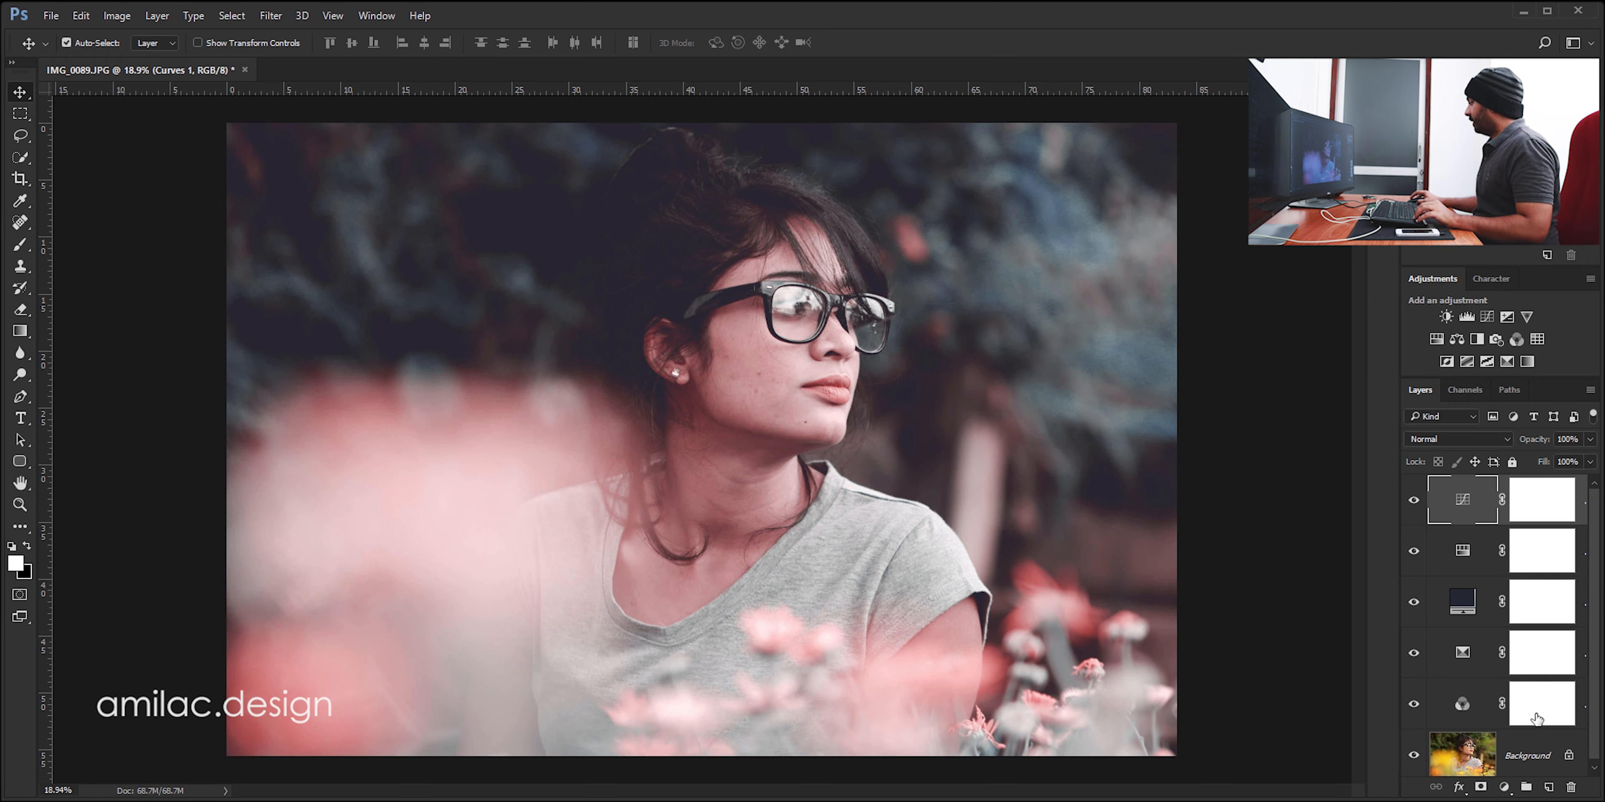
# - Group all five adjustment and fill layers above the Background and toggle the group's visibility to compare before and after
pyautogui.keyDown('shift'); pyautogui.click(1446, 702); pyautogui.keyUp('shift')
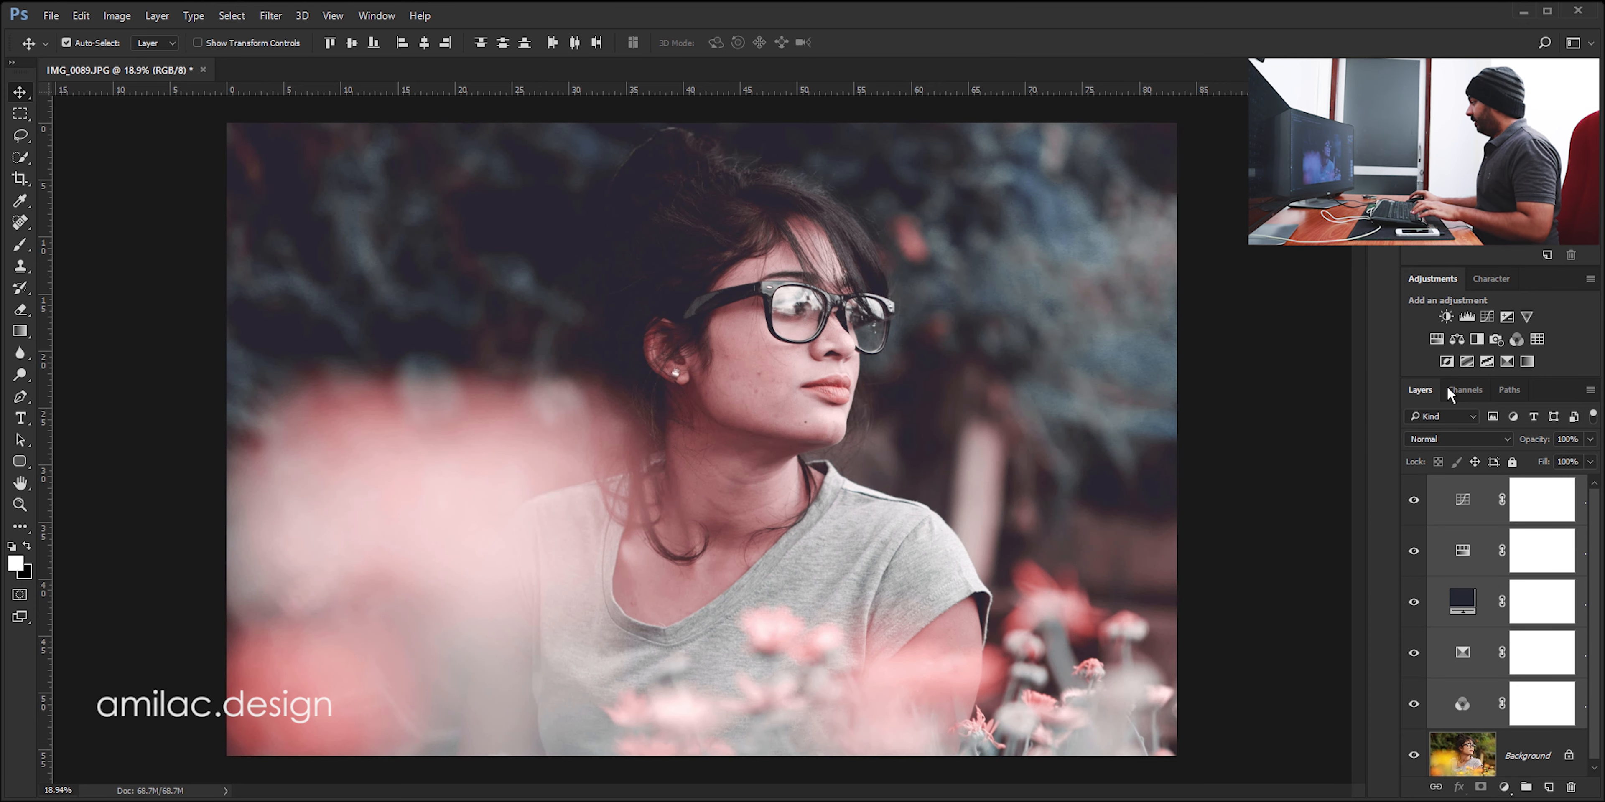
pyautogui.hotkey('ctrl', 'g')
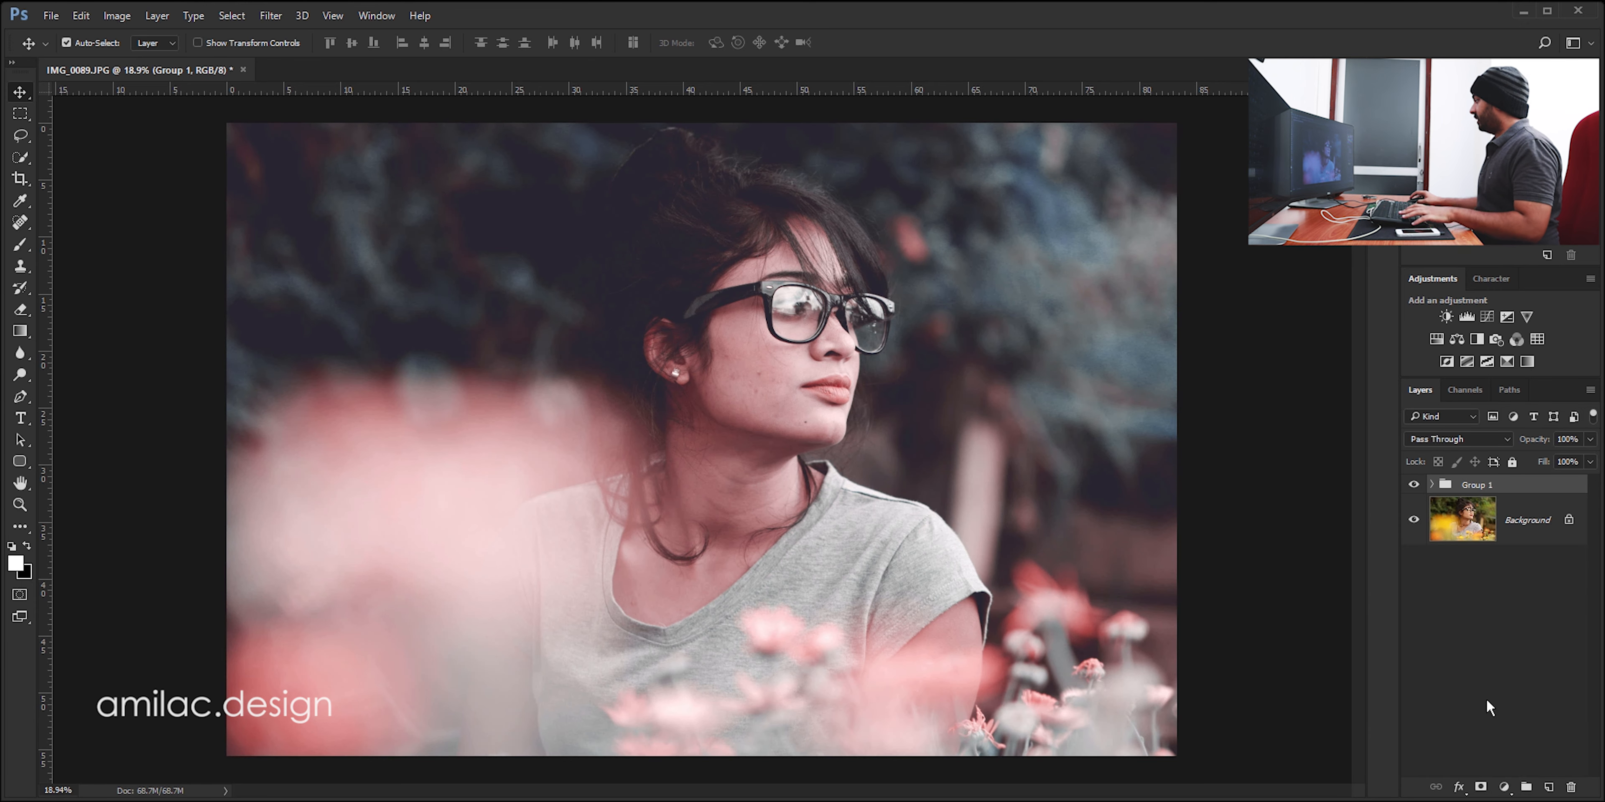
pyautogui.click(1414, 485)
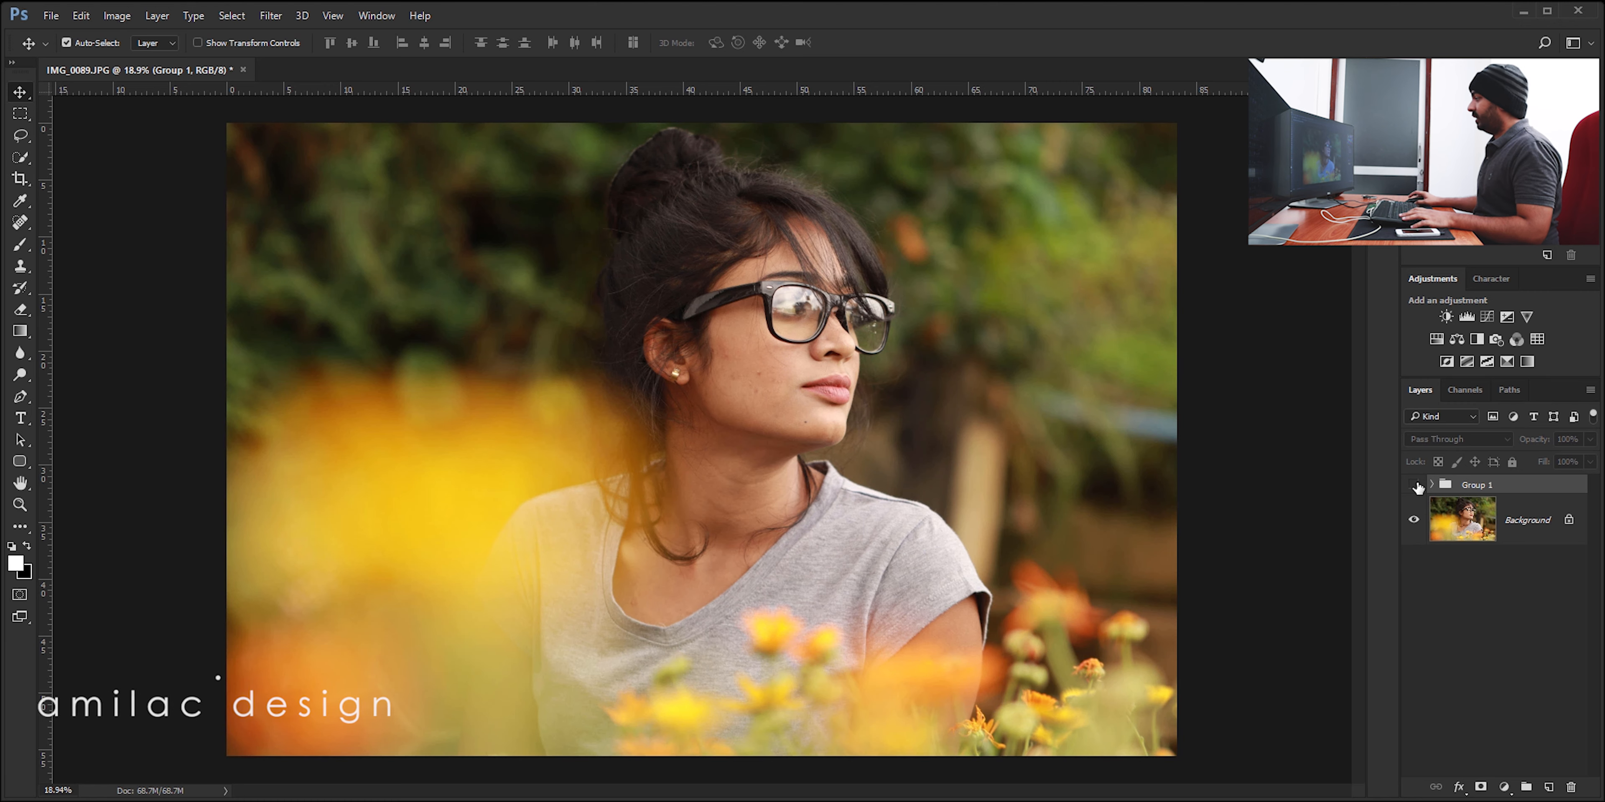
pyautogui.click(1414, 485)
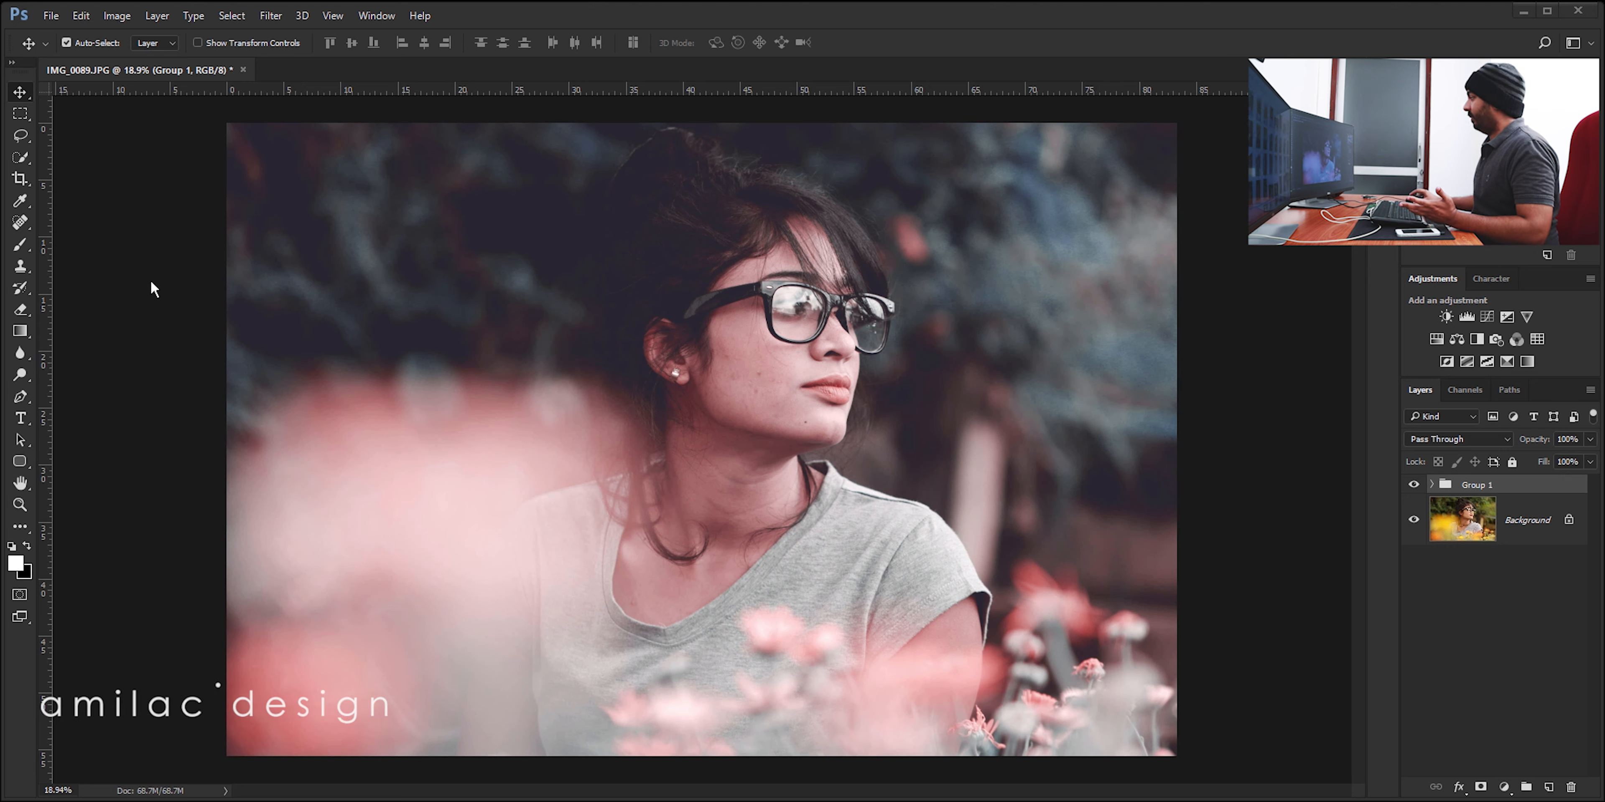
# - Open IMG_0294.JPG, float the IMG_0089.JPG window beside it, copy Group 1 onto the new photo, and minimize the source window
pyautogui.moveTo(426, 201); pyautogui.dragTo(550, 74)
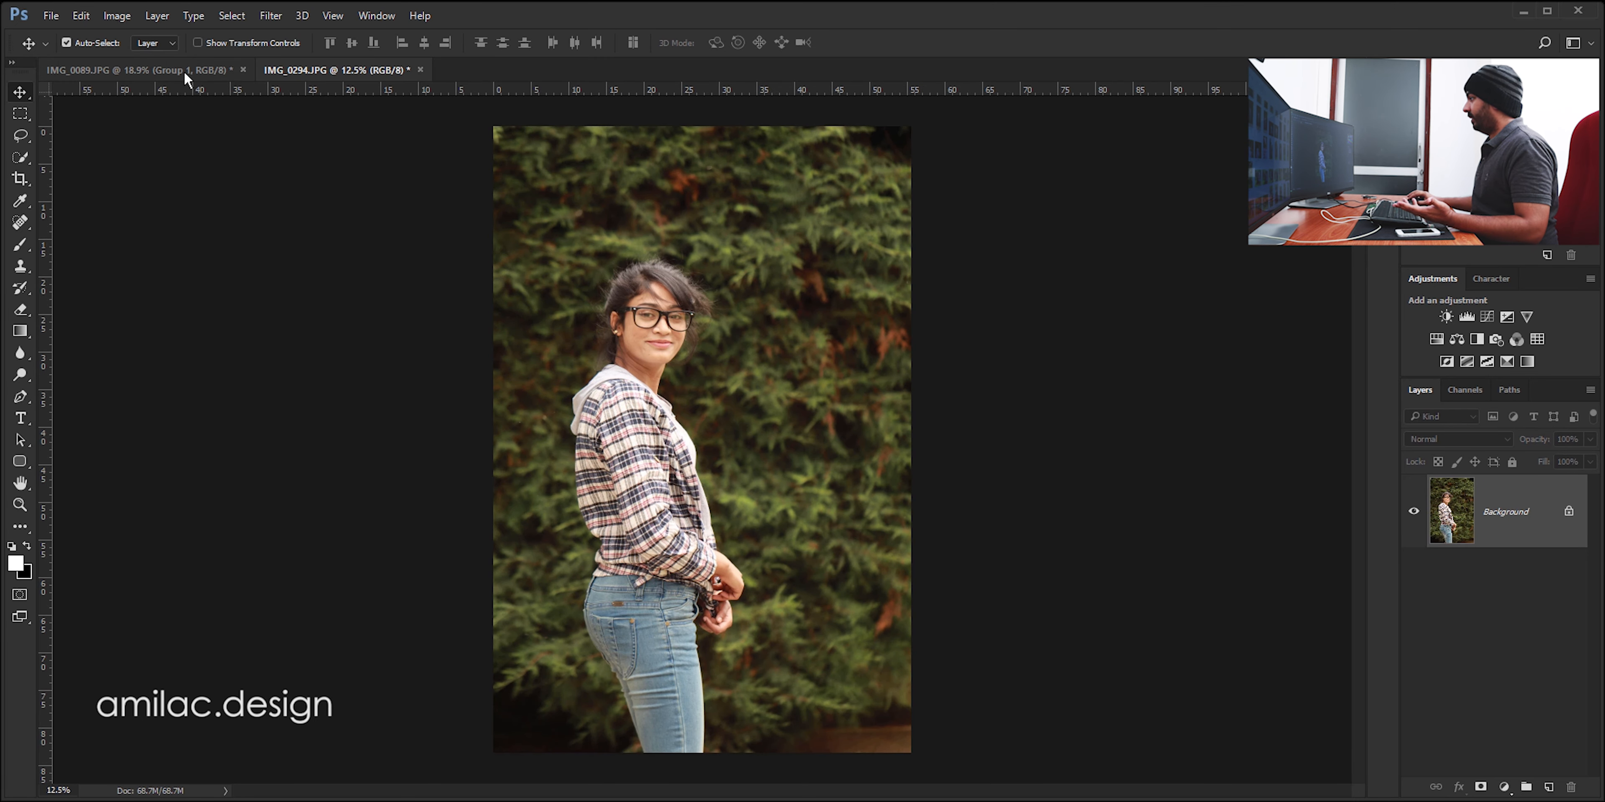
pyautogui.click(185, 70)
pyautogui.moveTo(186, 70); pyautogui.dragTo(222, 131)
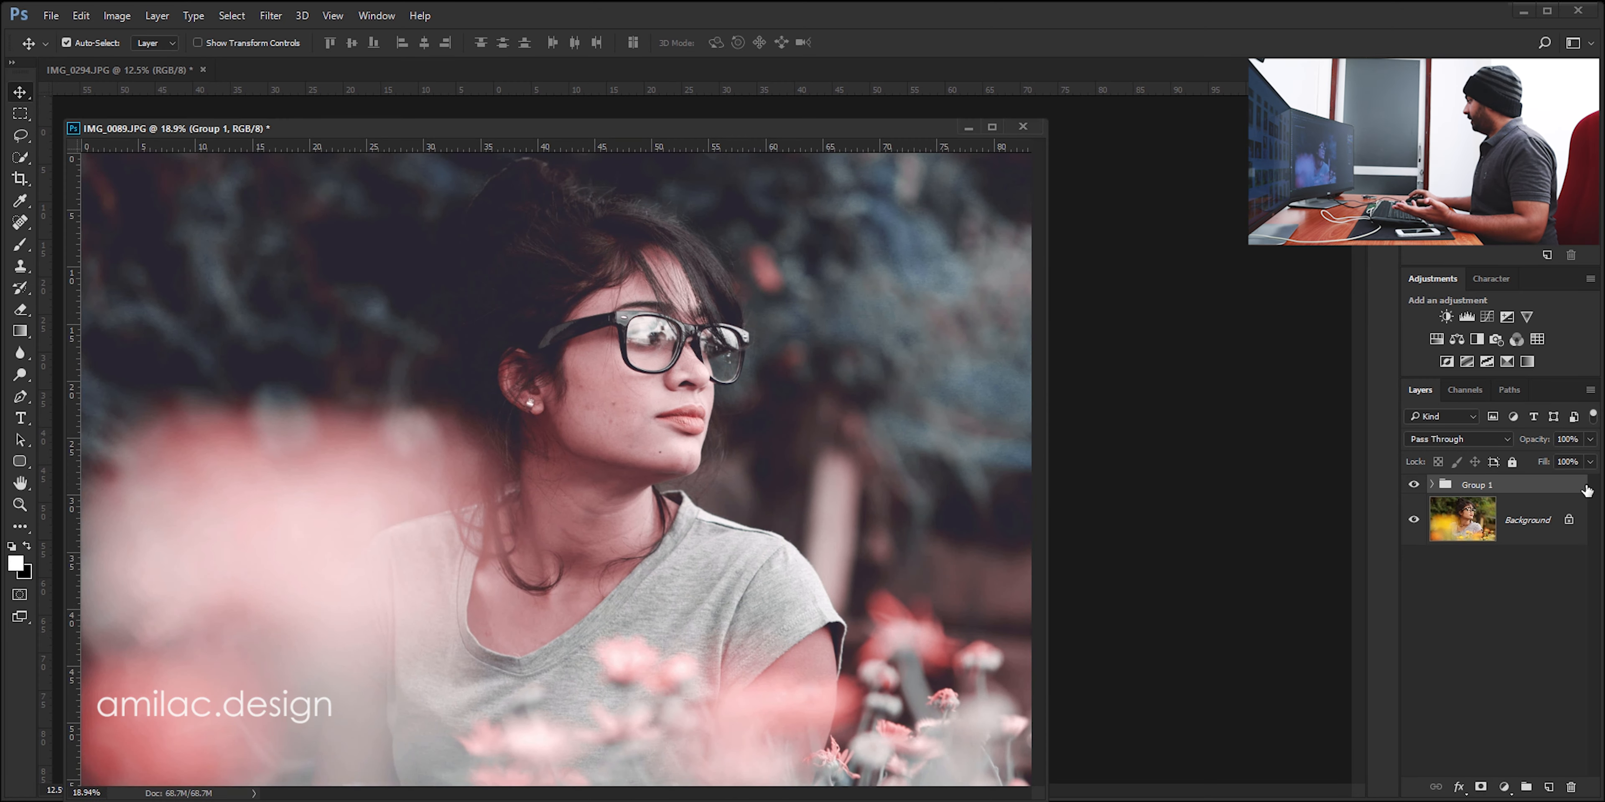
pyautogui.moveTo(888, 136); pyautogui.dragTo(338, 157)
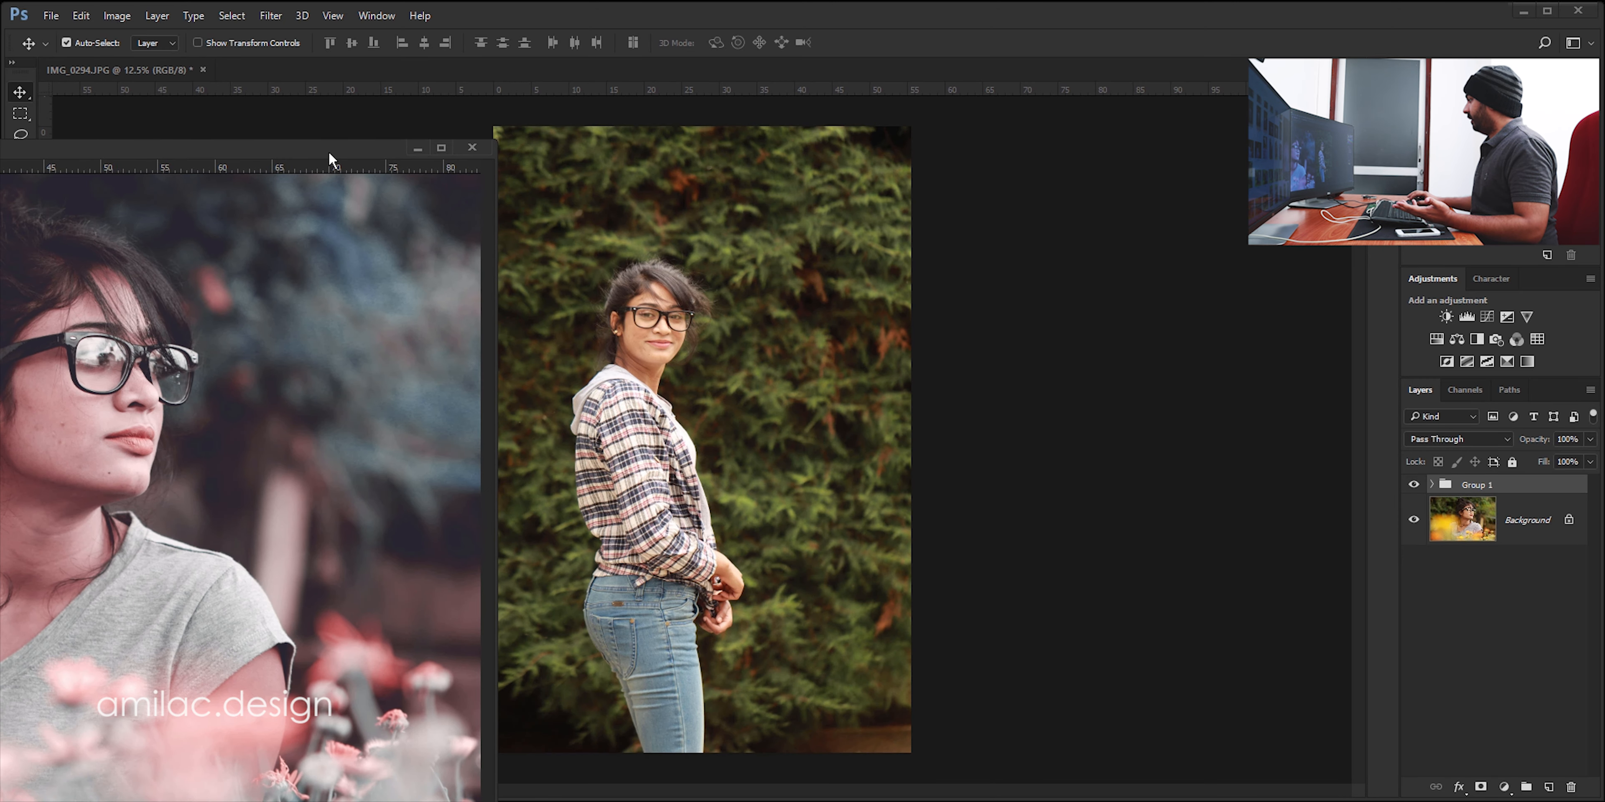
pyautogui.moveTo(1477, 486); pyautogui.dragTo(686, 385)
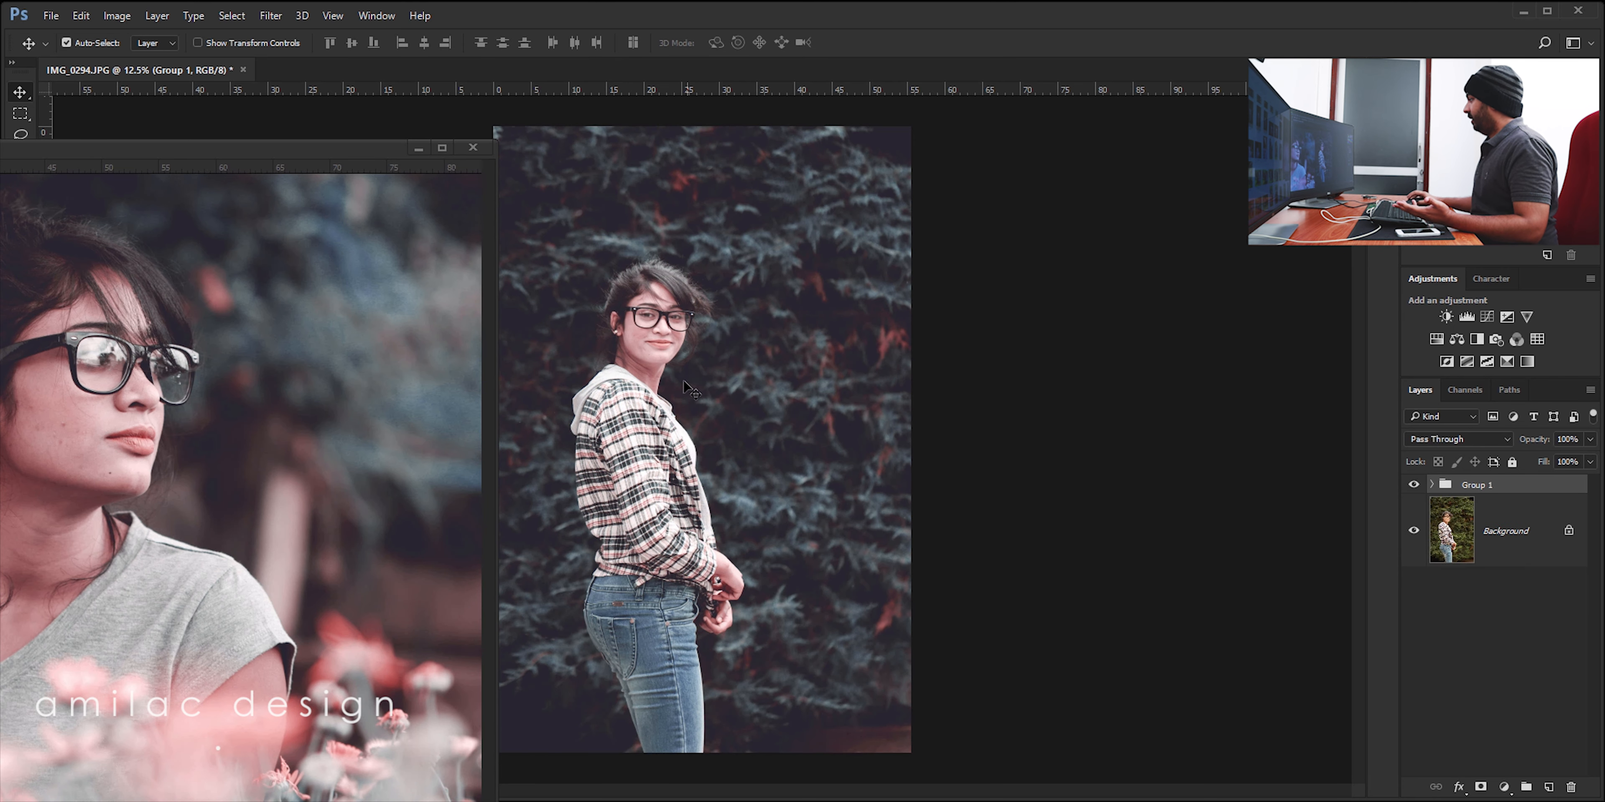
pyautogui.click(418, 149)
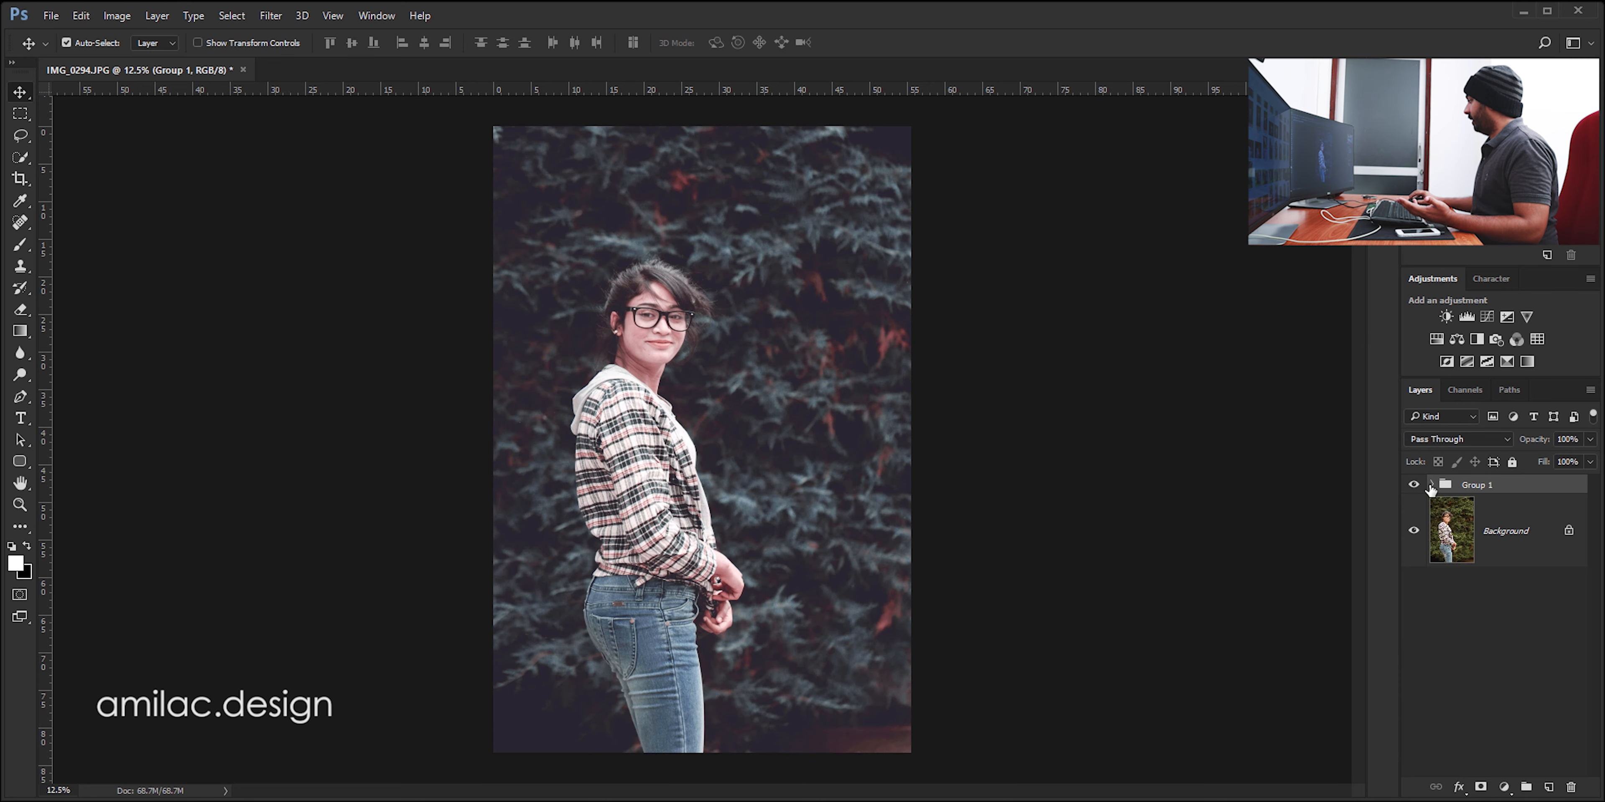
# - Expand Group 1 in IMG_0294.JPG and set the Channel Mixer's Green value to +108% in the Blue output channel
pyautogui.click(1430, 485)
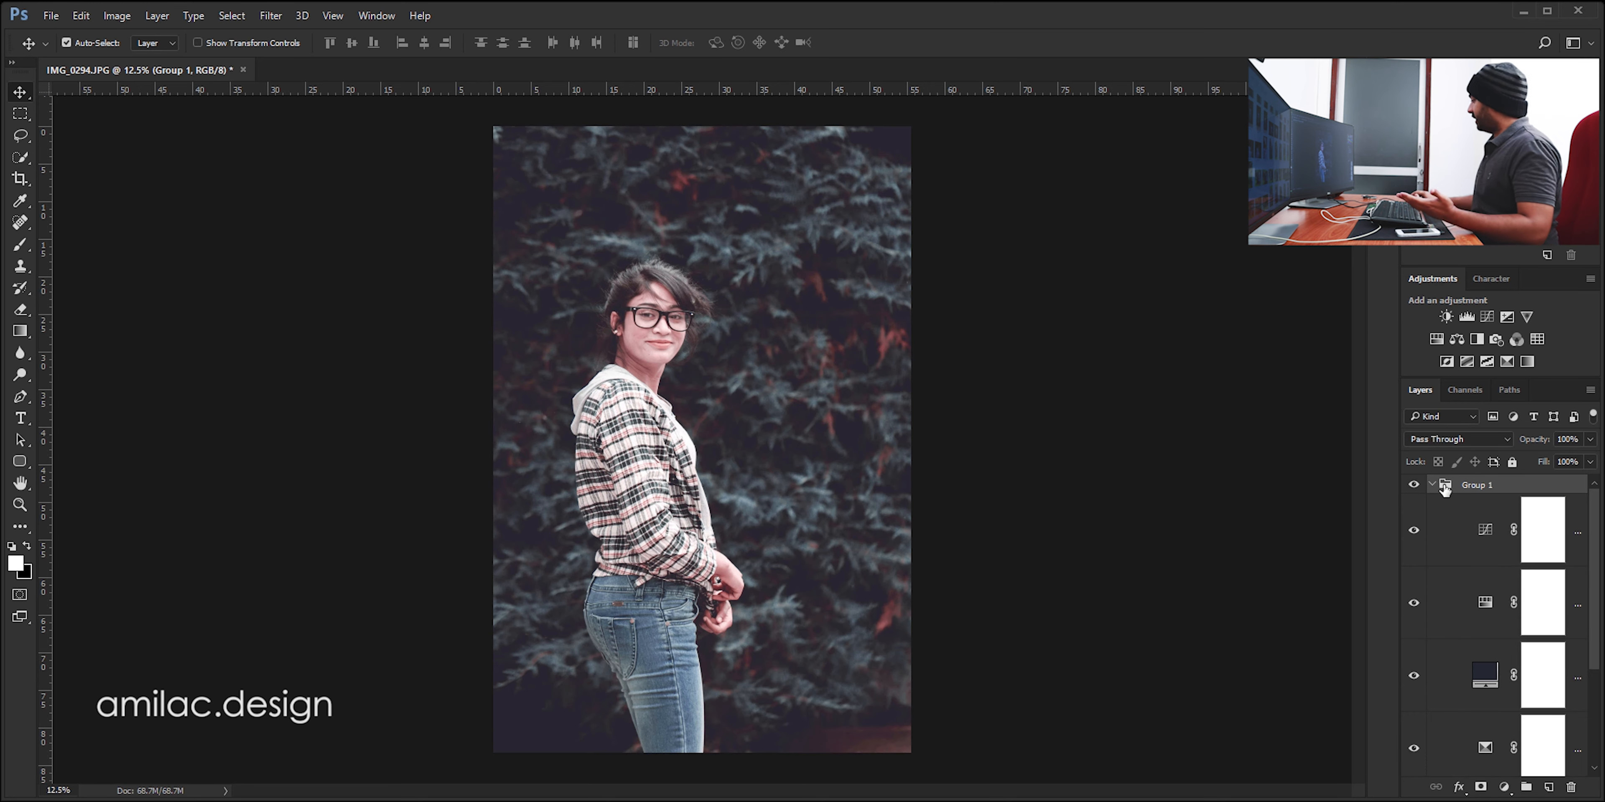
pyautogui.click(1474, 534)
pyautogui.scroll(-3, 1484, 654)
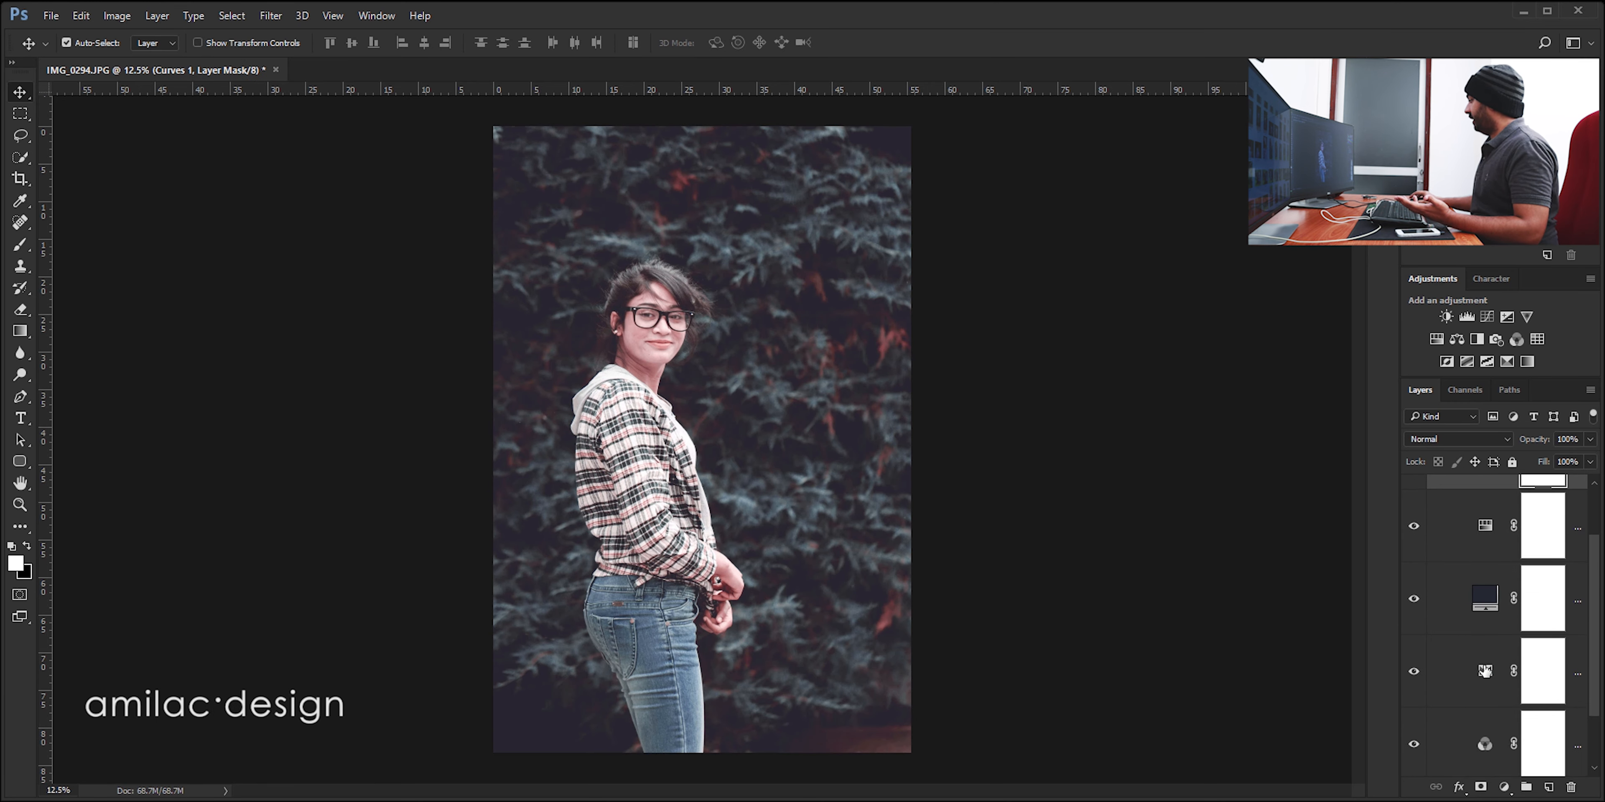
pyautogui.scroll(3, 1482, 623)
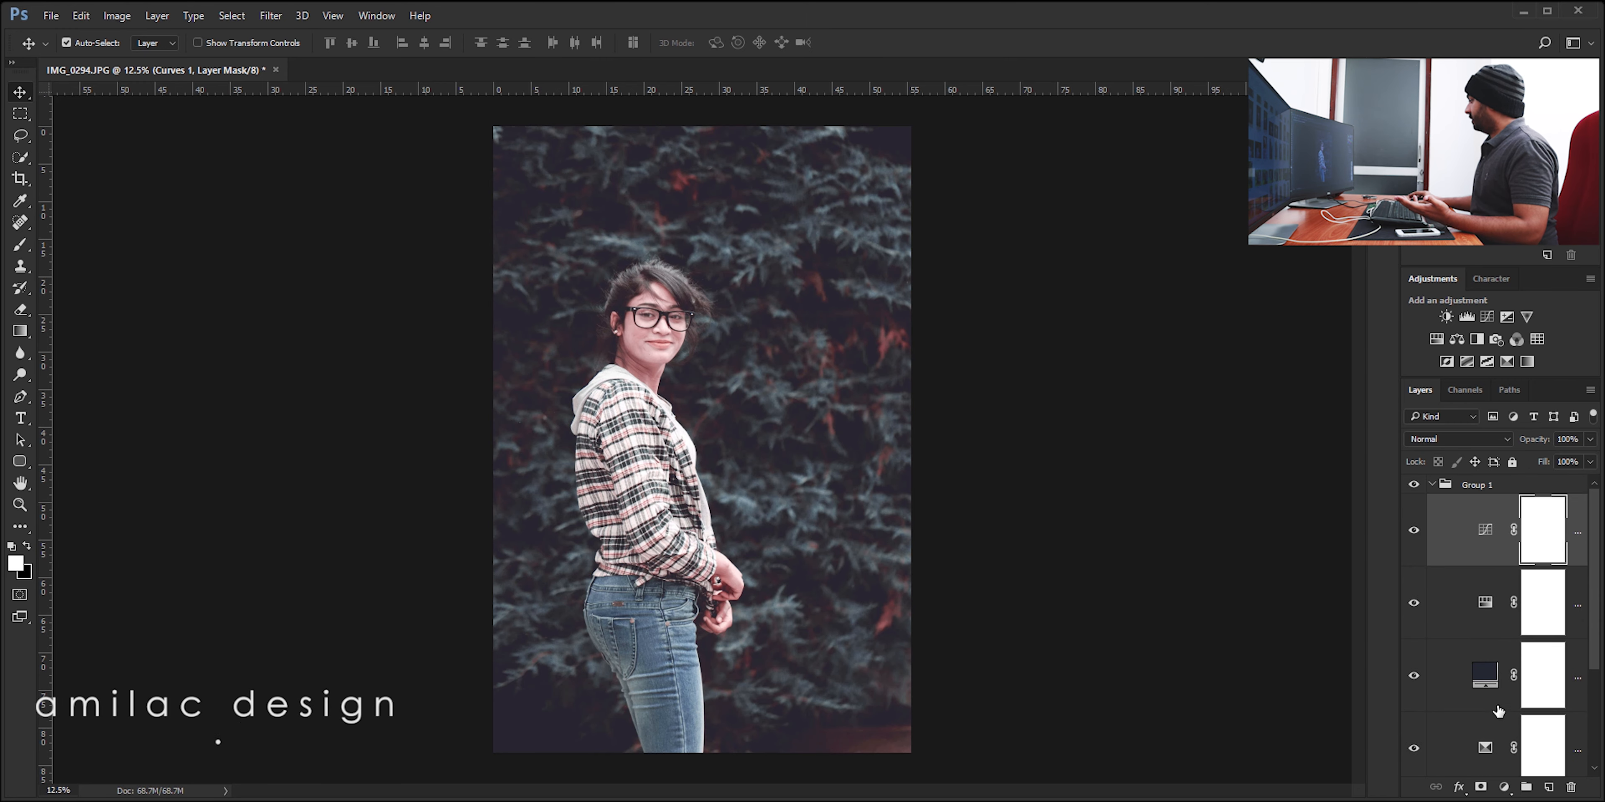
pyautogui.scroll(-1, 1499, 712)
pyautogui.doubleClick(1485, 669)
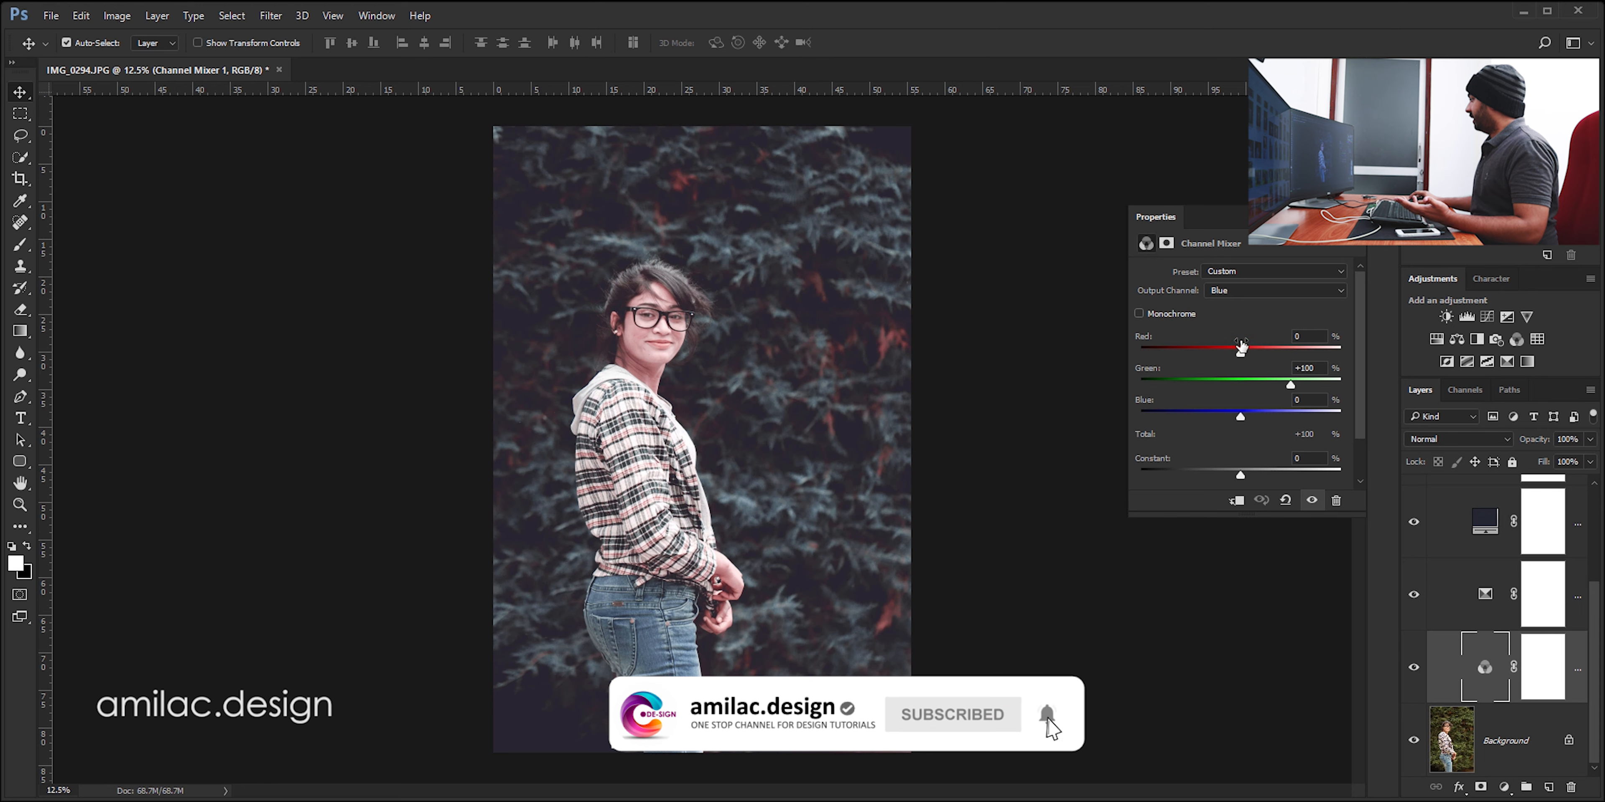
pyautogui.moveTo(1291, 385); pyautogui.dragTo(1300, 389)
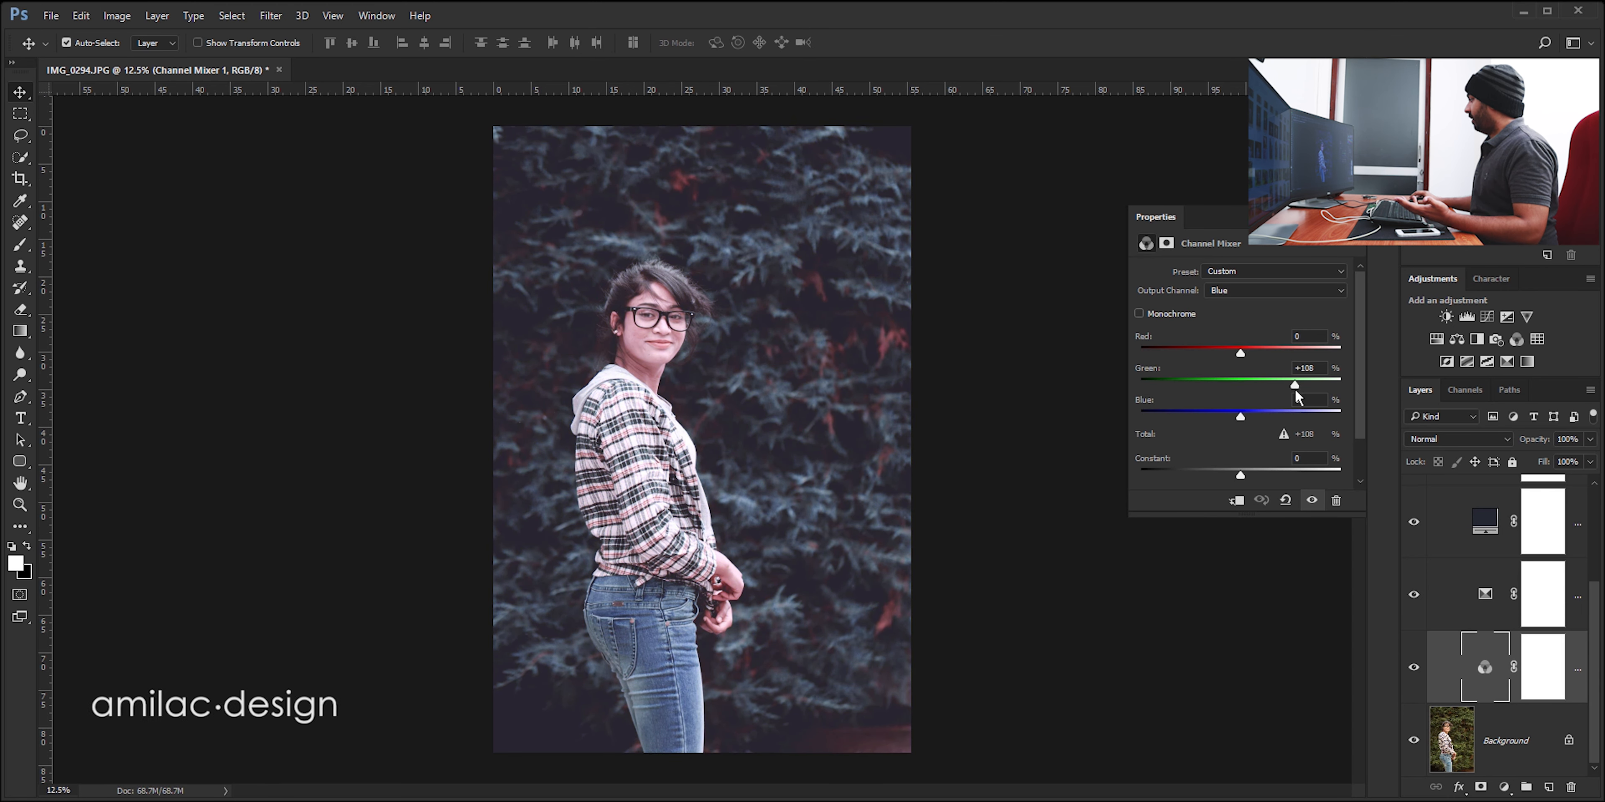
# - Lower the lower-midtone point of the Curves layer's RGB curve slightly to darken the photo
pyautogui.scroll(2, 1503, 570)
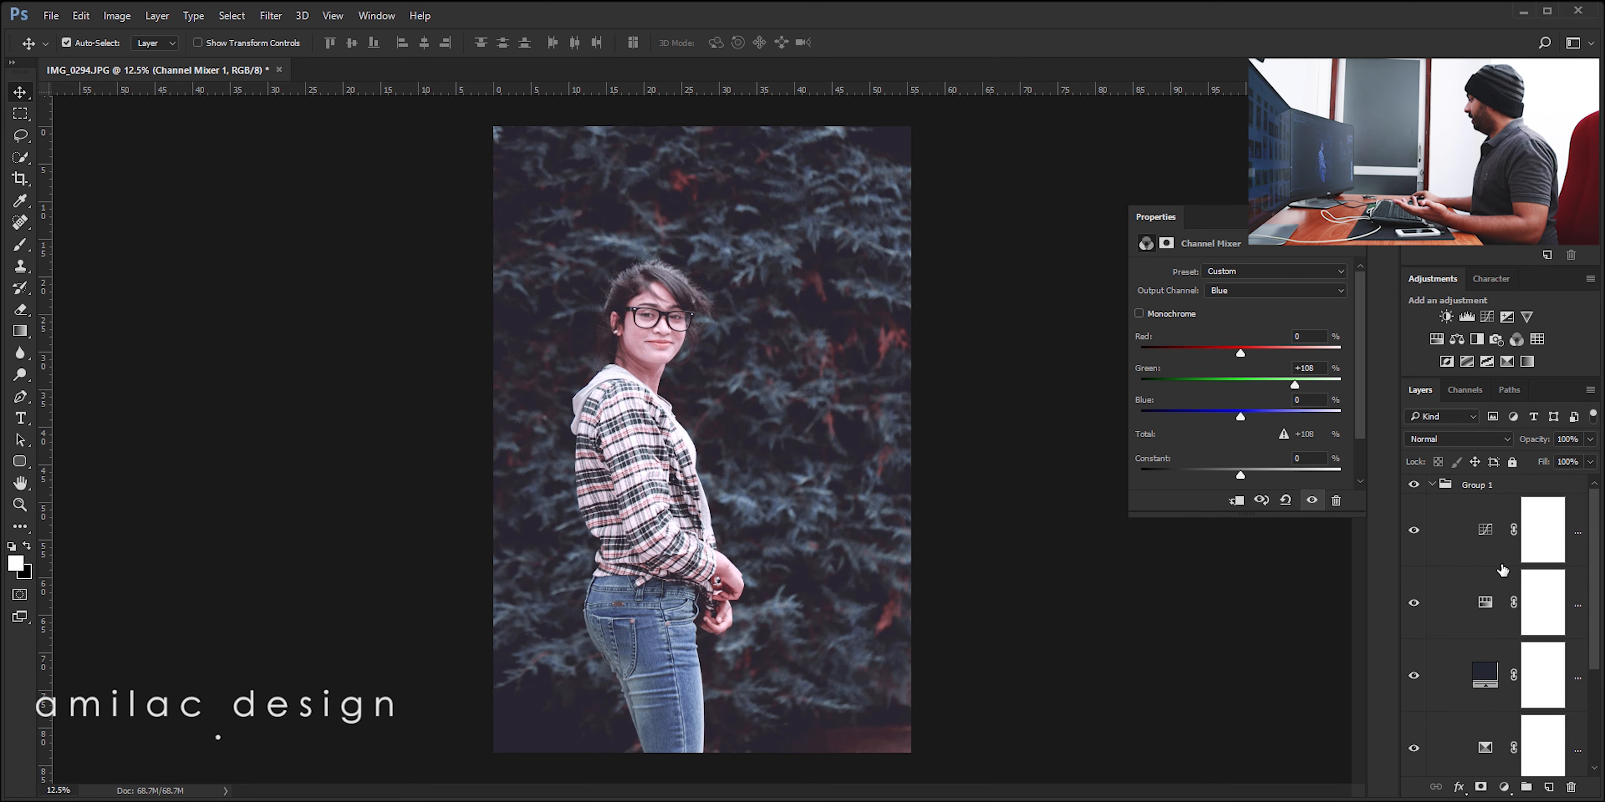
pyautogui.click(1484, 532)
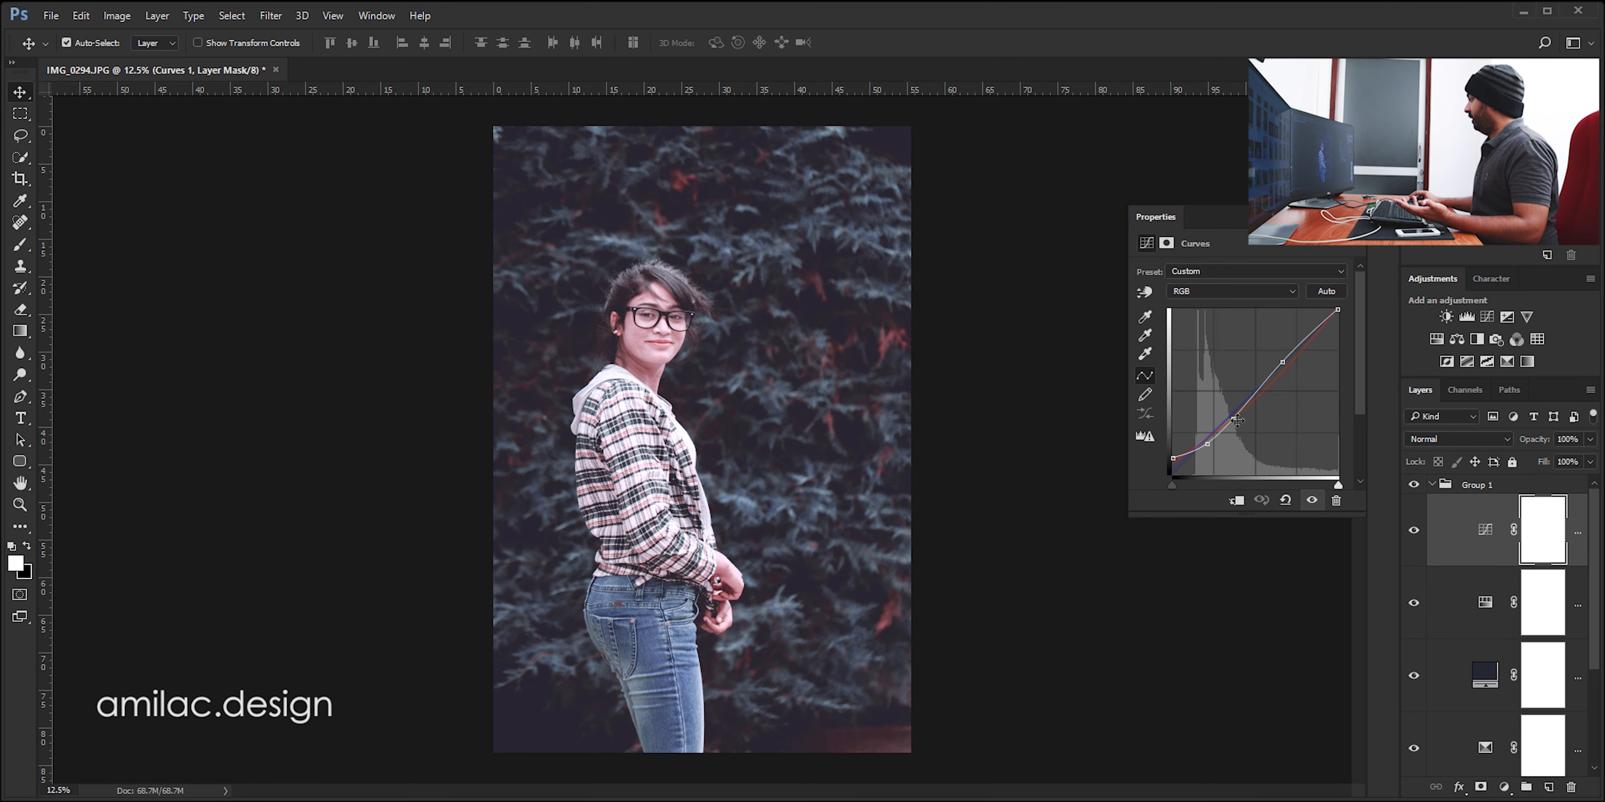
pyautogui.moveTo(1235, 420); pyautogui.dragTo(1232, 423)
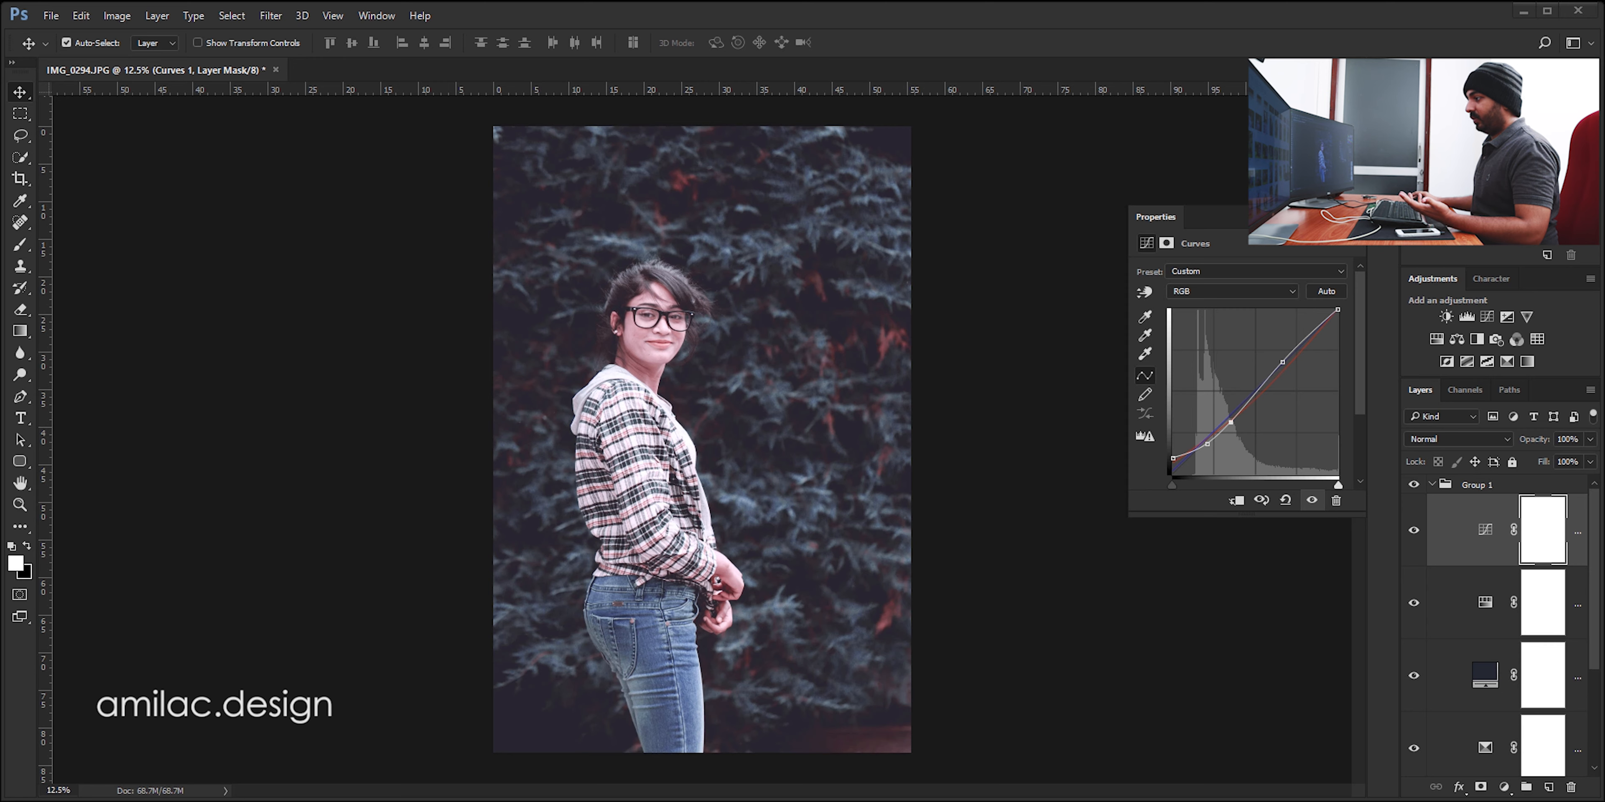
# - Open IMG_0468.JPG, float the IMG_0294.JPG window beside it, copy the collapsed Group 1 onto the new photo, and minimize the source window
pyautogui.moveTo(0, 164); pyautogui.dragTo(486, 65)
pyautogui.moveTo(156, 70); pyautogui.dragTo(165, 150)
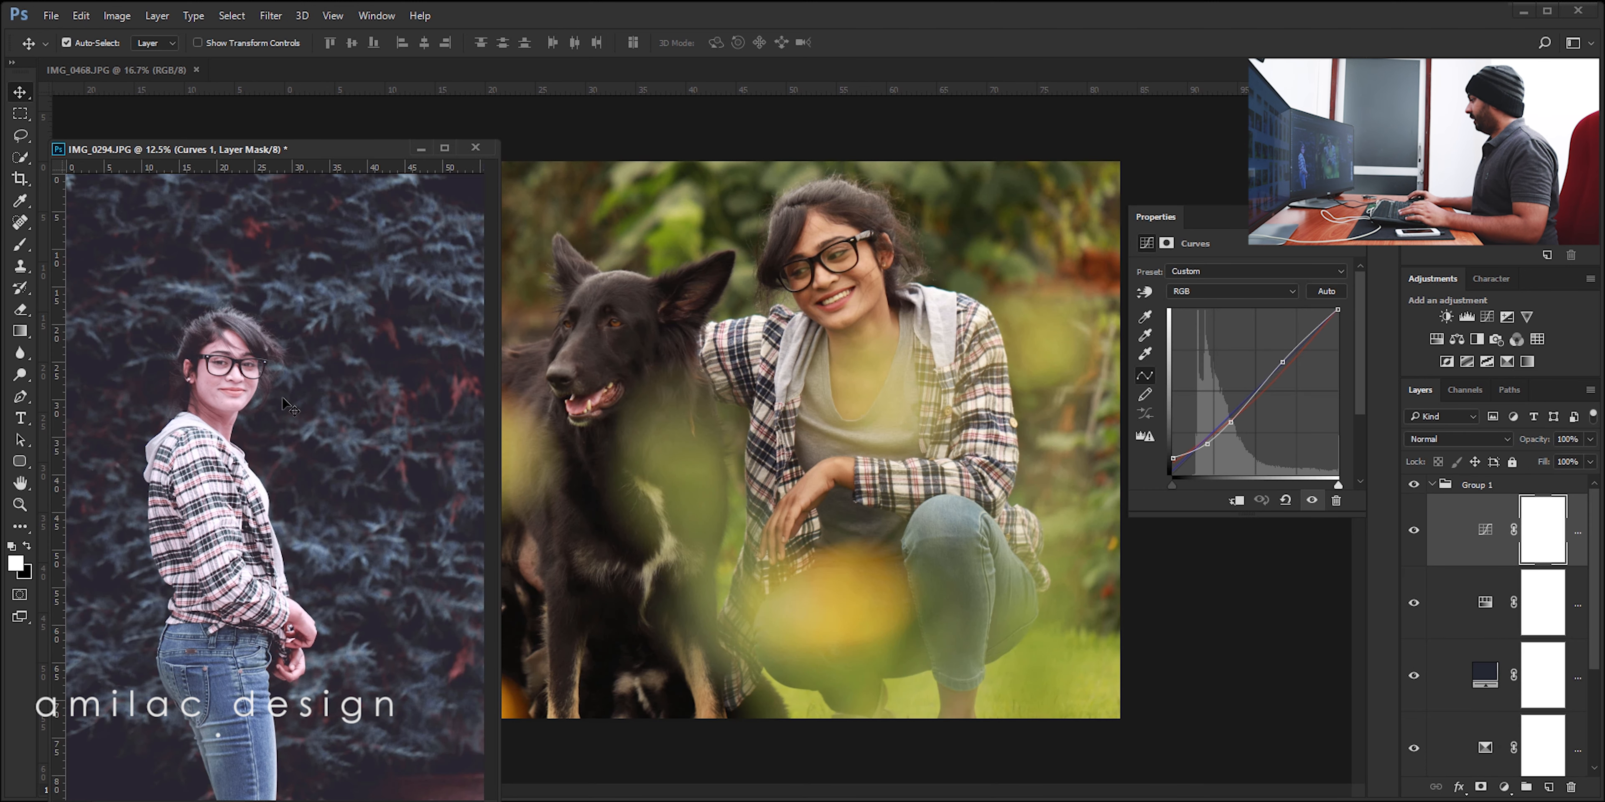
pyautogui.click(1487, 485)
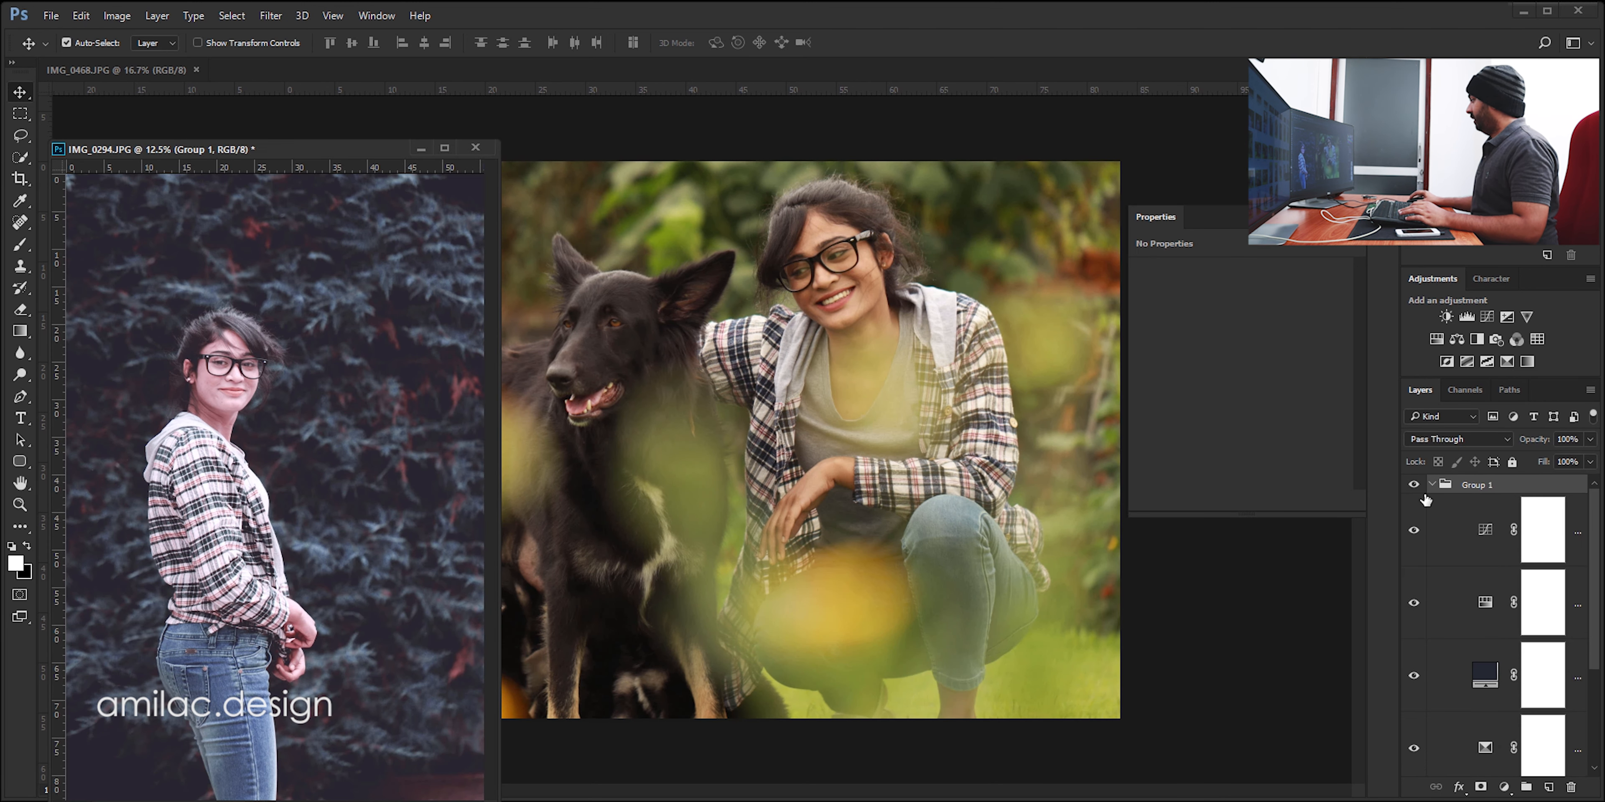
pyautogui.click(1431, 485)
pyautogui.moveTo(1497, 488); pyautogui.dragTo(852, 333)
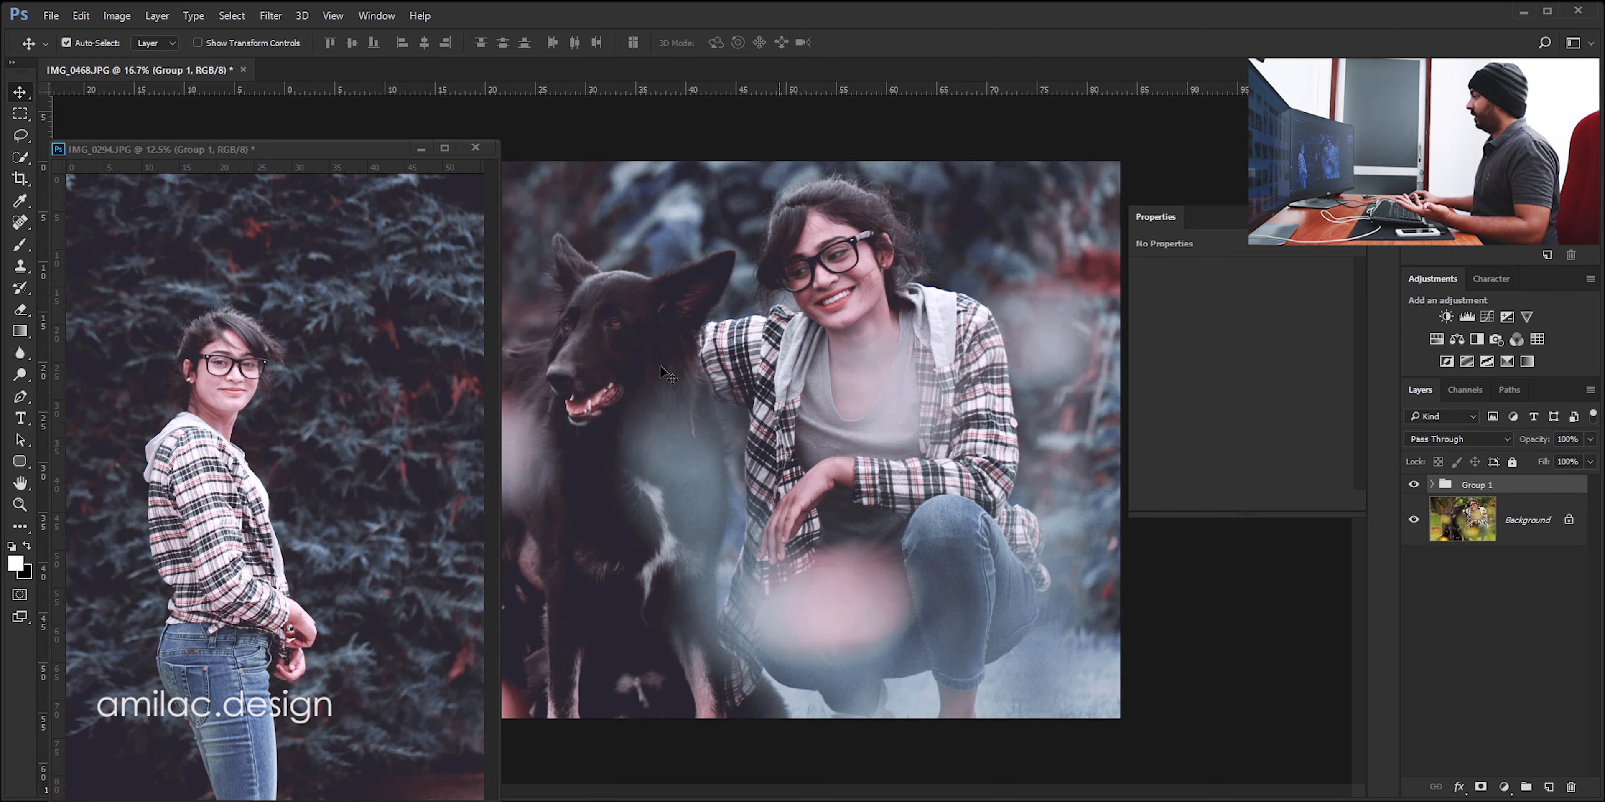
pyautogui.click(422, 149)
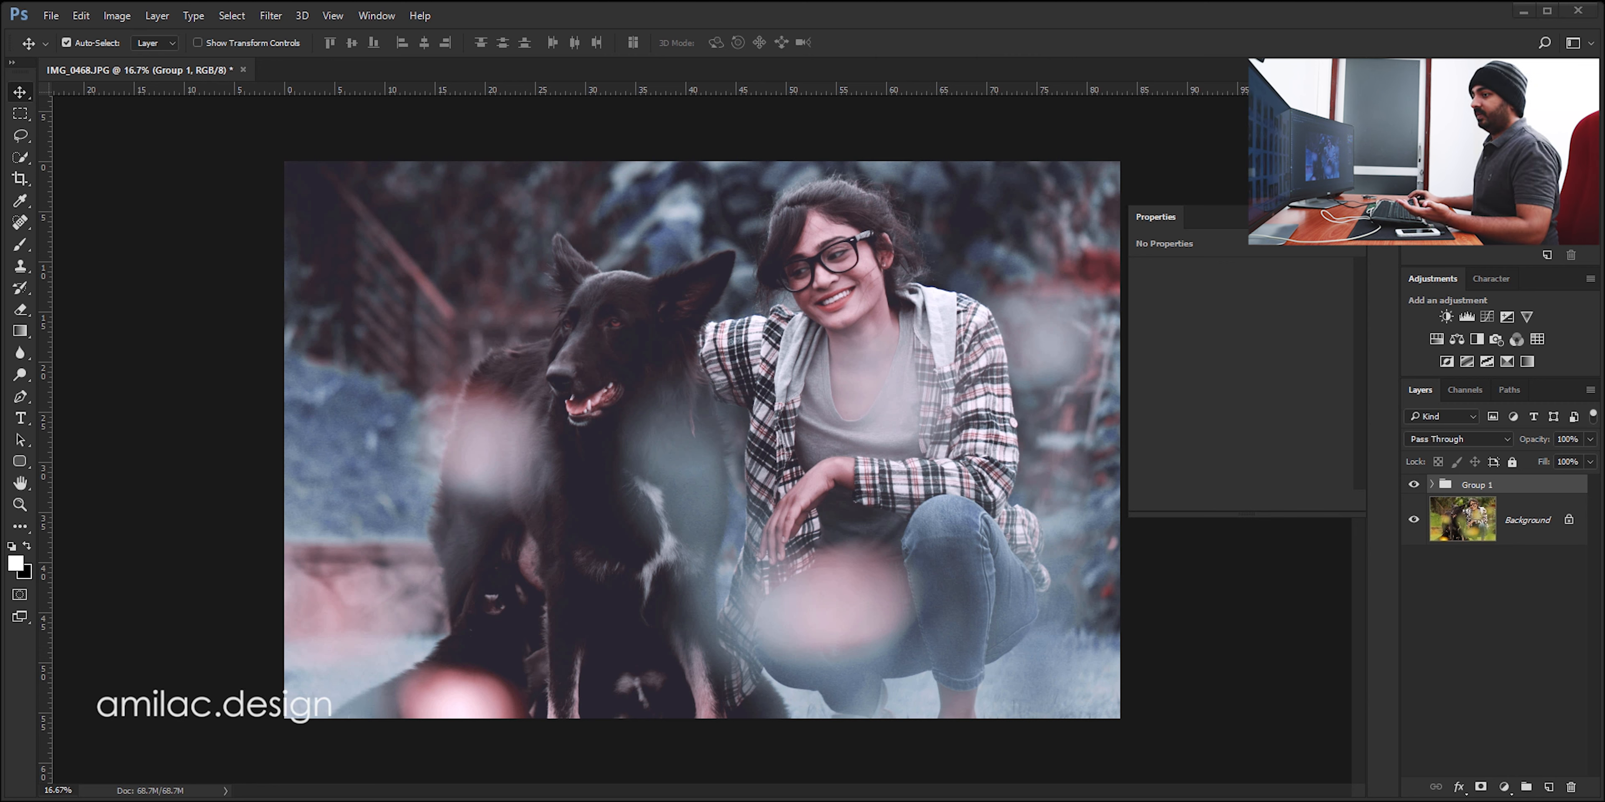
# - Open IMG_0150.JPG, float the IMG_0468.JPG window clear of it, copy Group 1 onto the new photo, and minimize the source window
pyautogui.moveTo(321, 102); pyautogui.dragTo(358, 73)
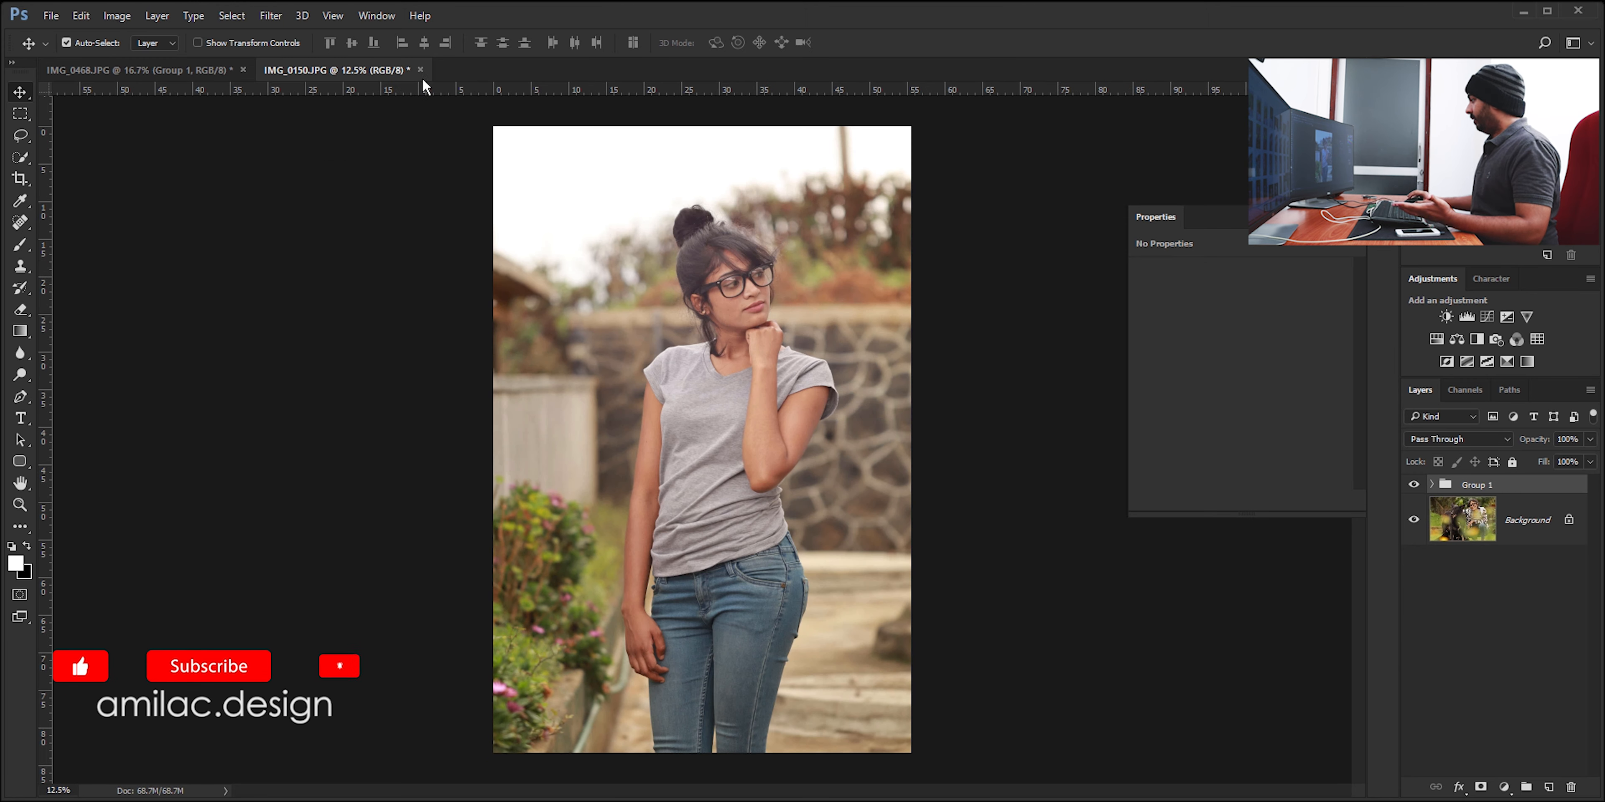
pyautogui.moveTo(170, 76); pyautogui.dragTo(186, 146)
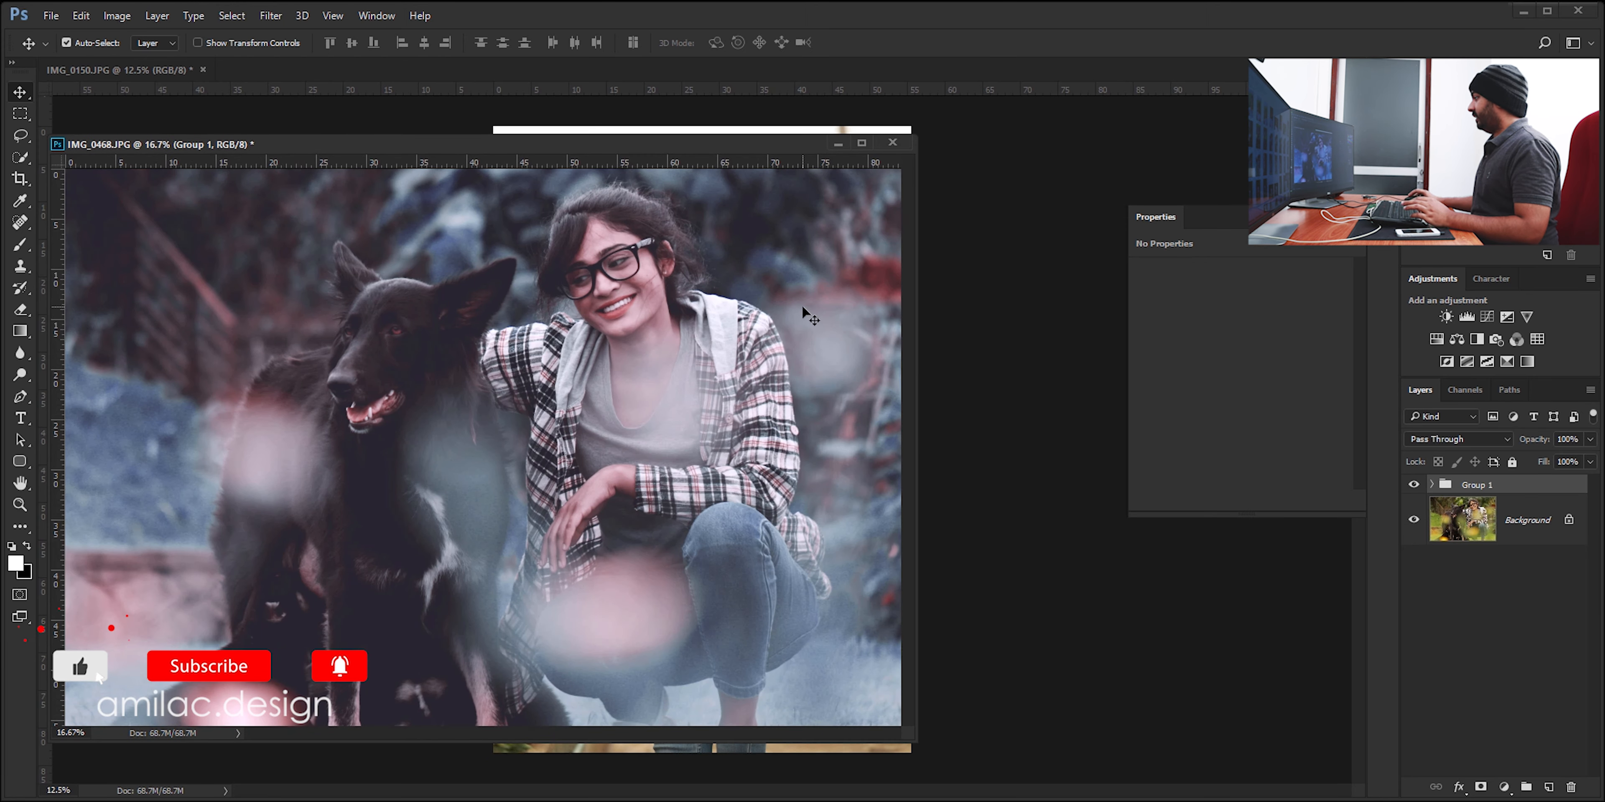
pyautogui.moveTo(647, 154); pyautogui.dragTo(447, 294)
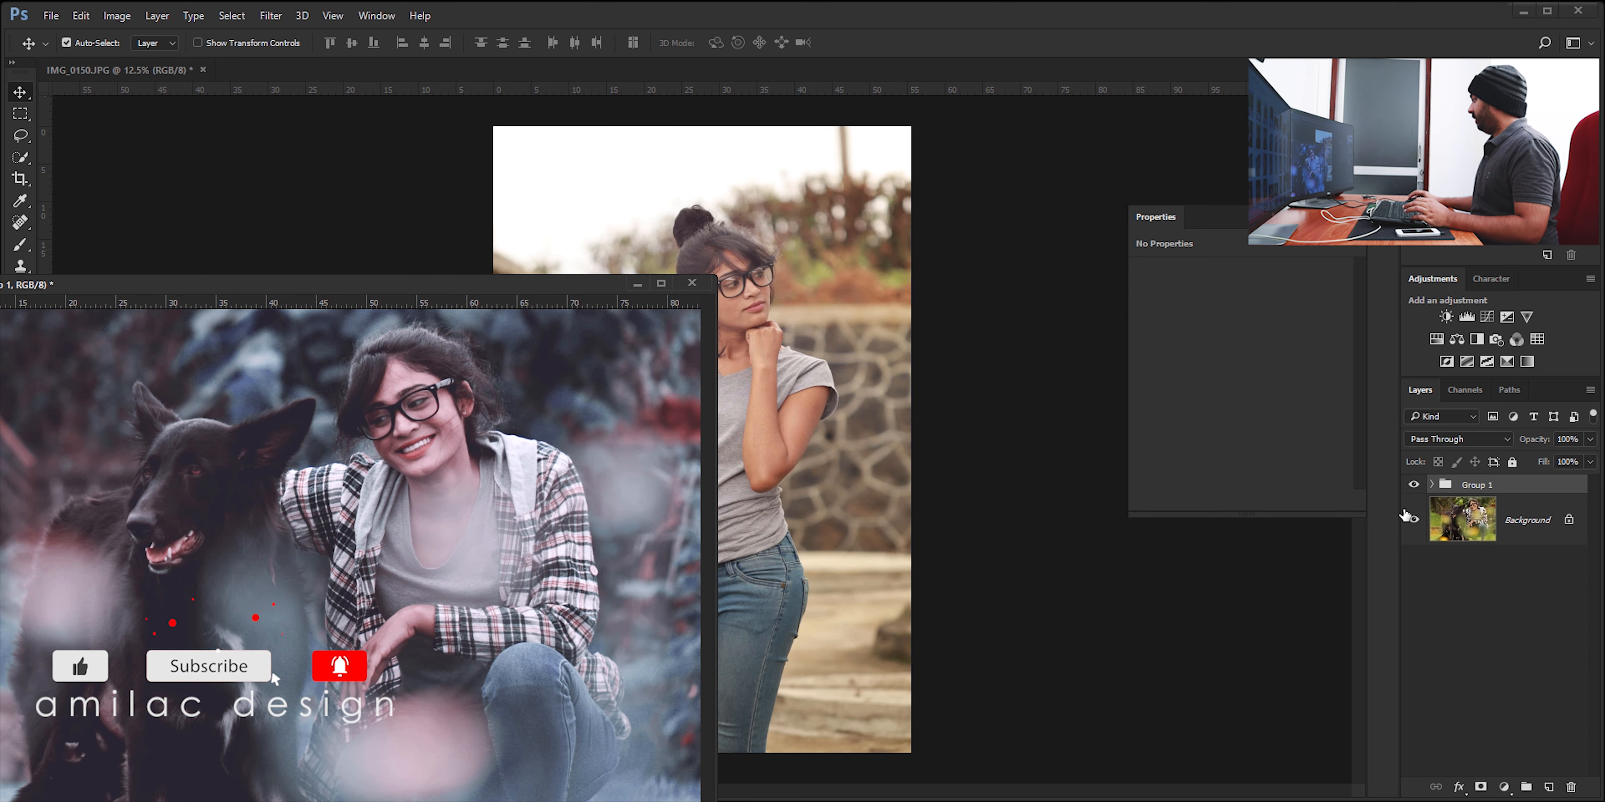
pyautogui.moveTo(1507, 489); pyautogui.dragTo(860, 426)
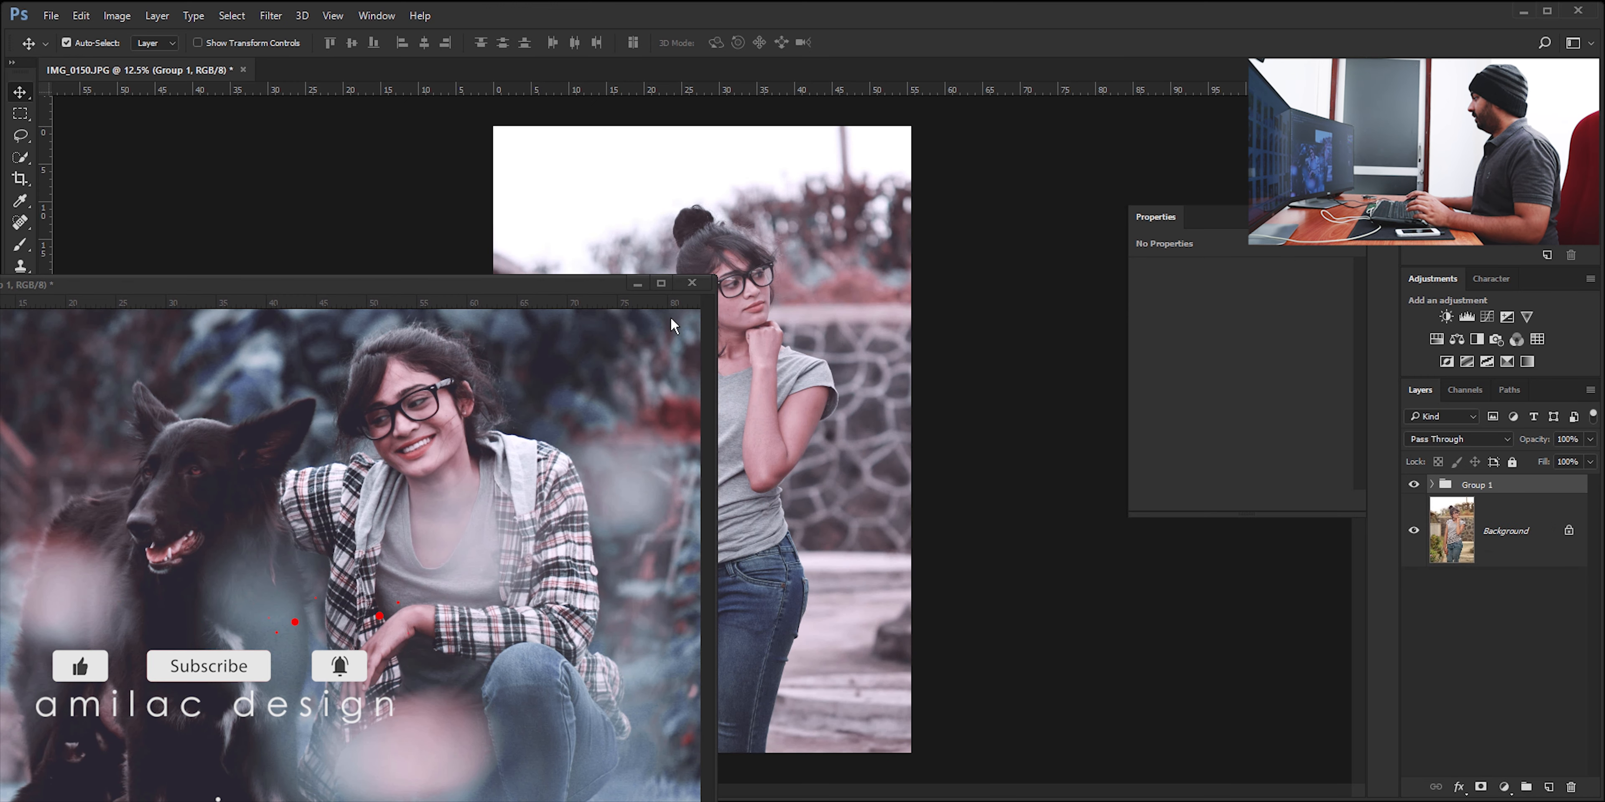
pyautogui.click(637, 285)
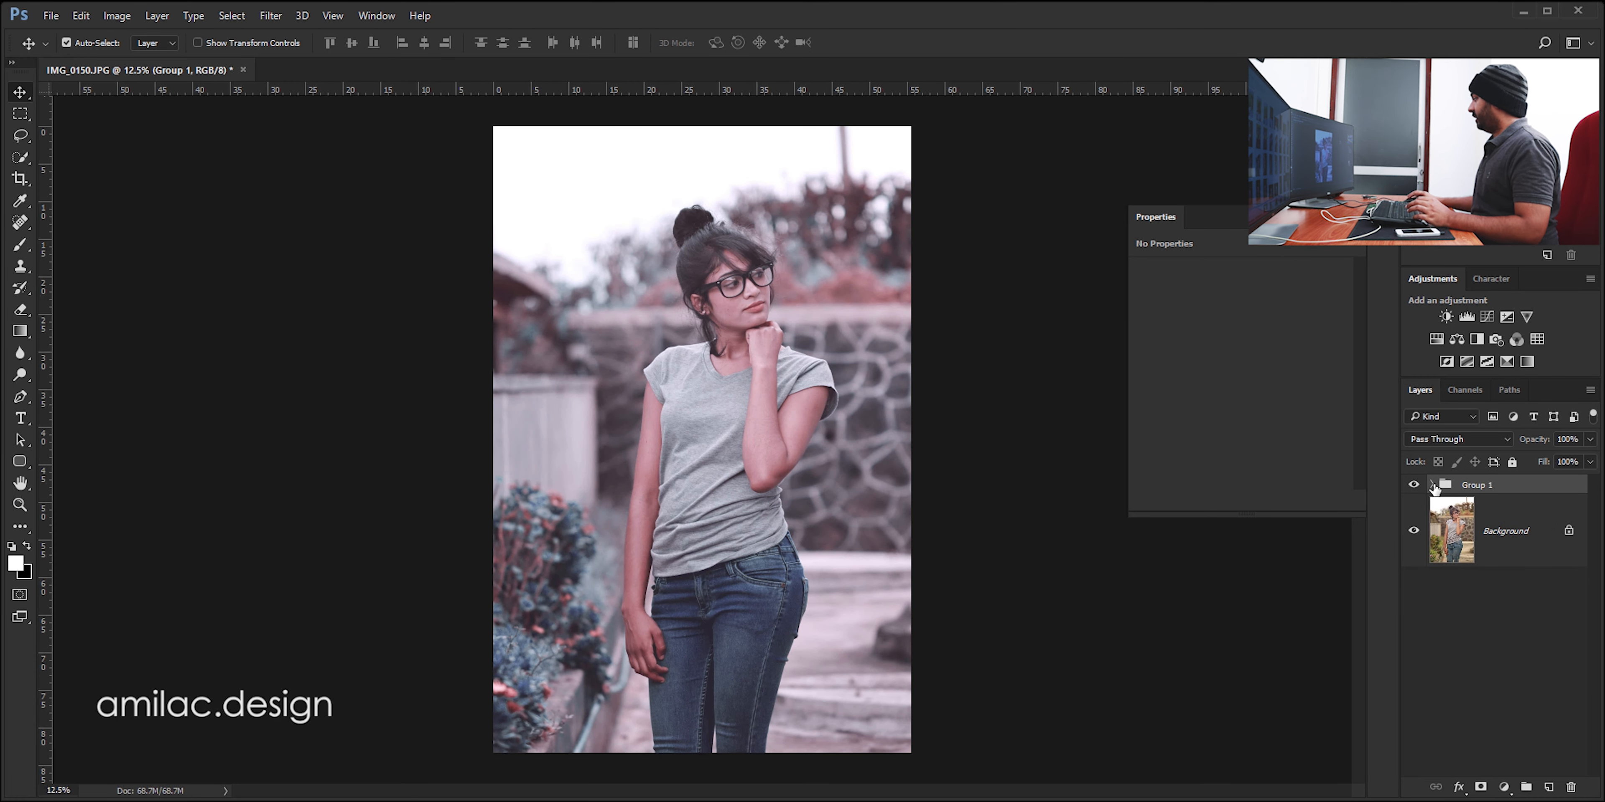
# - In IMG_0150.JPG's Group 1, raise the upper-midtone and black points of the Curves layer's RGB curve slightly, then collapse the properties and the group
pyautogui.click(1432, 486)
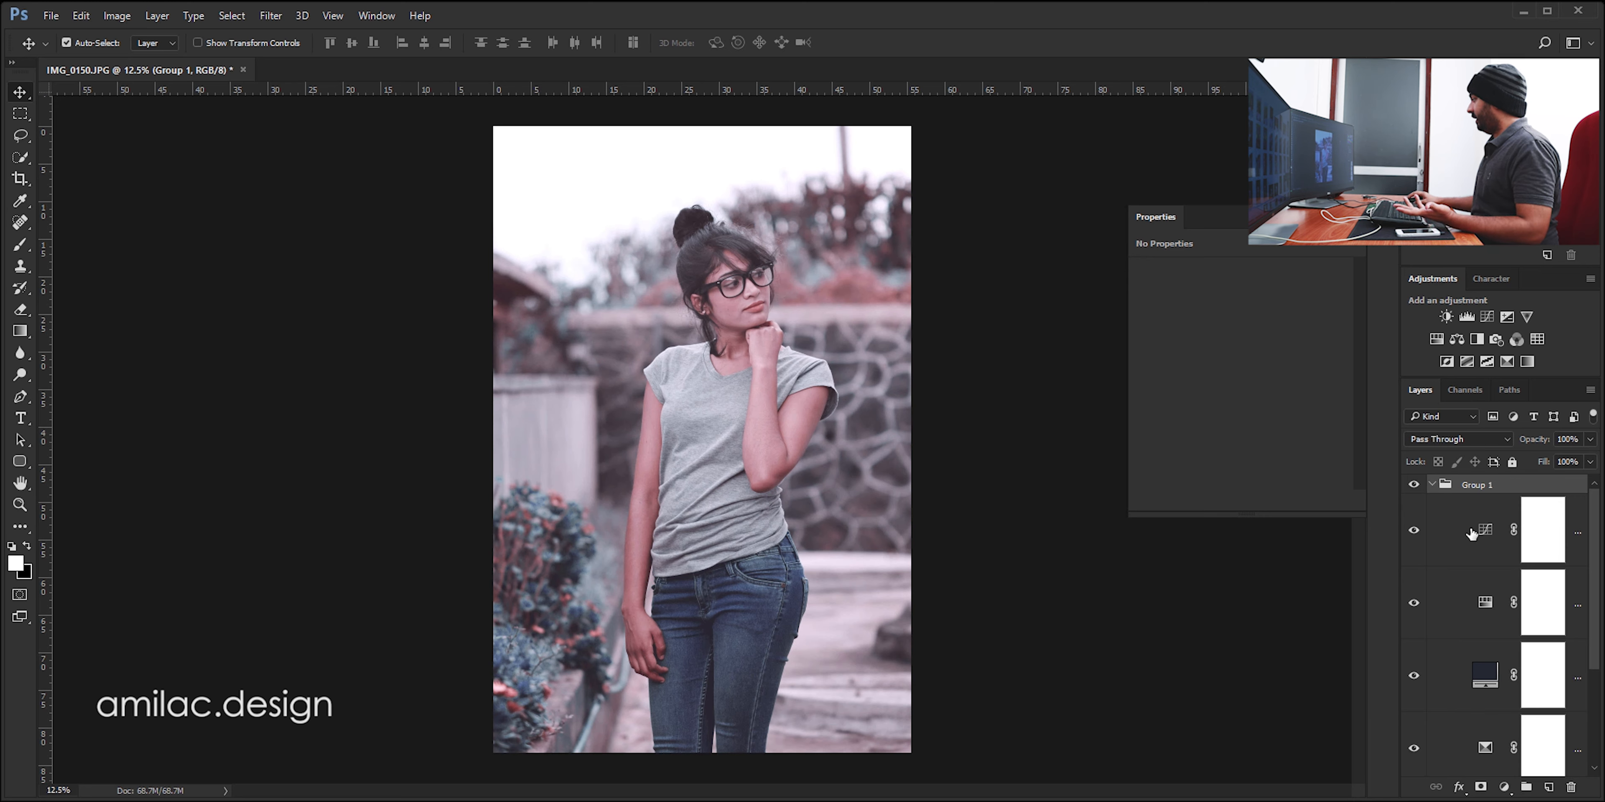
pyautogui.click(1487, 531)
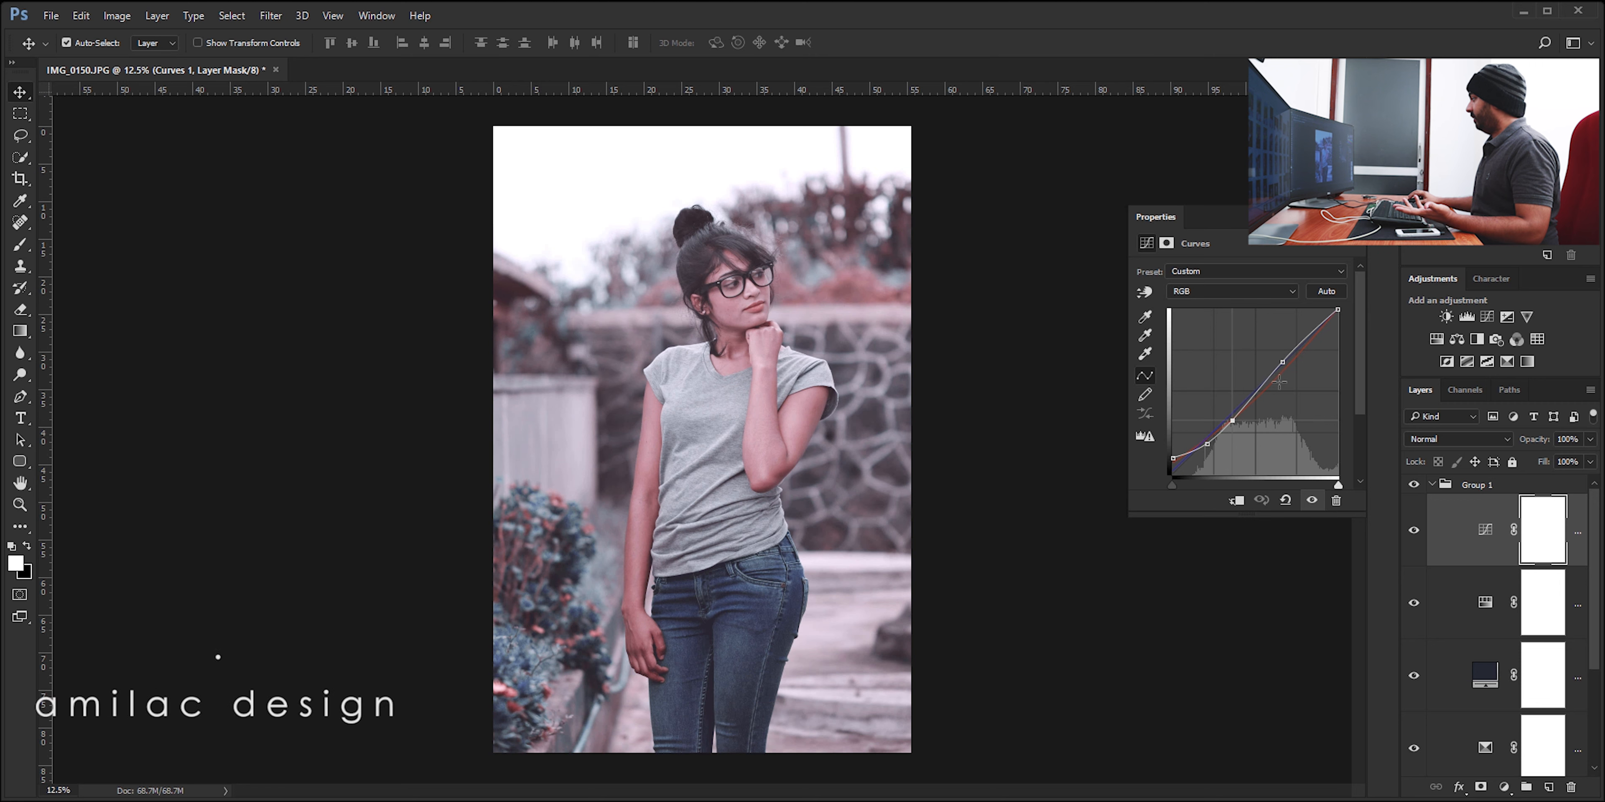
pyautogui.moveTo(1283, 362); pyautogui.dragTo(1278, 358)
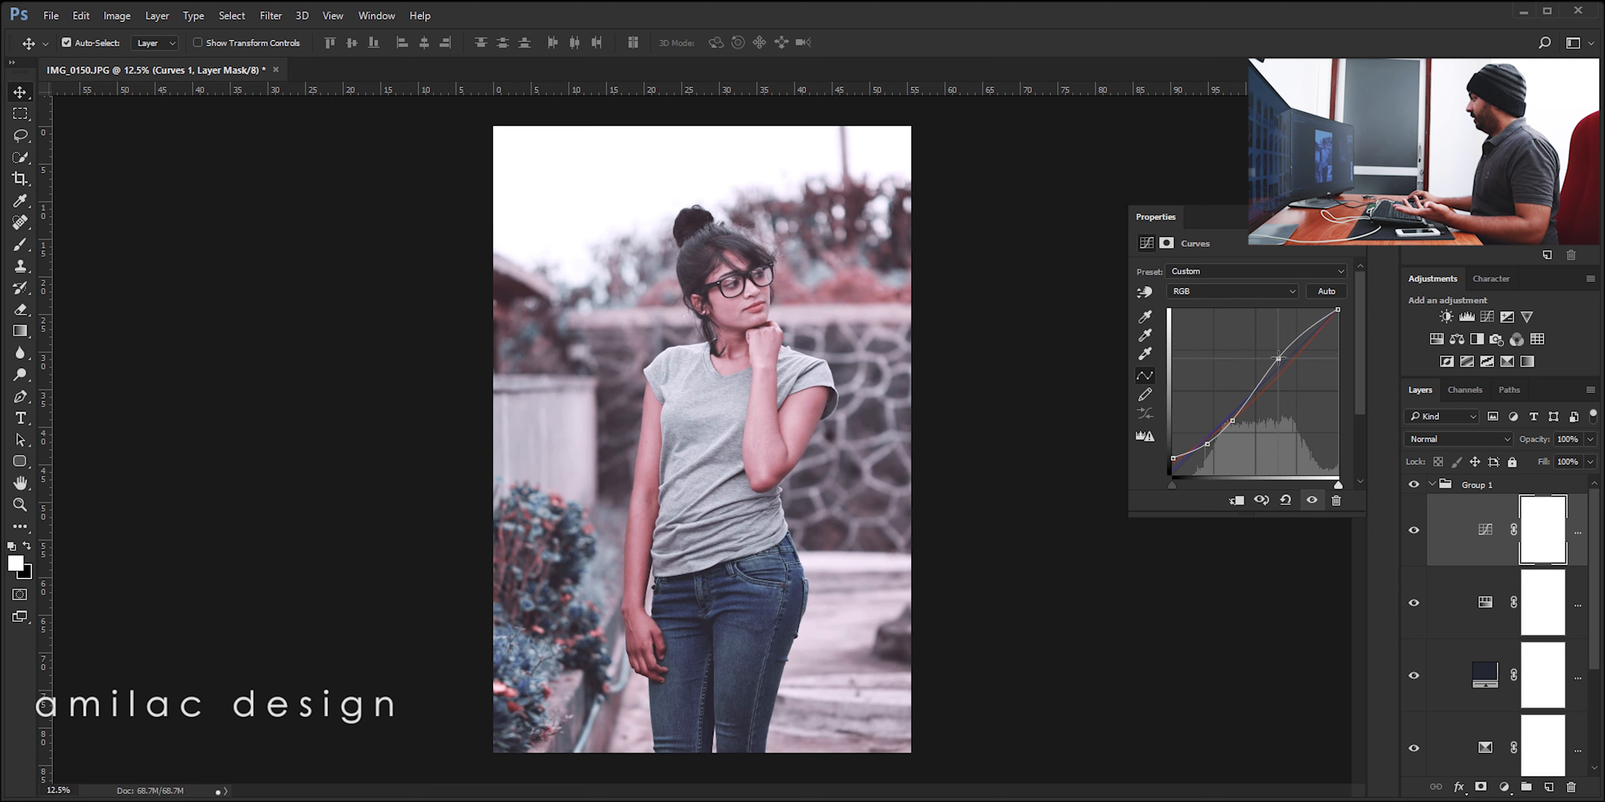
pyautogui.moveTo(1172, 456); pyautogui.dragTo(1169, 451)
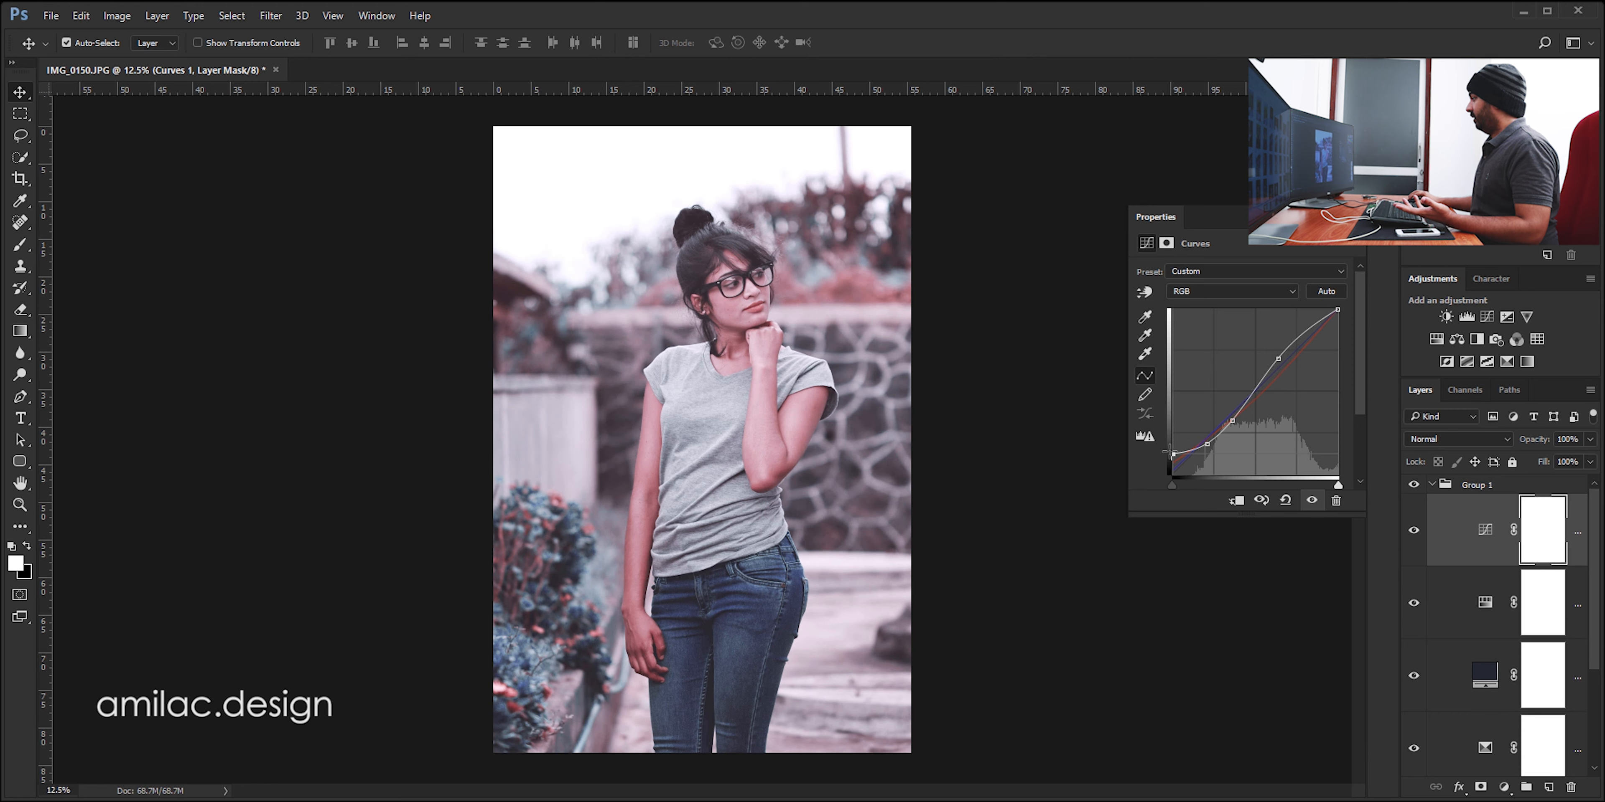
pyautogui.click(1343, 217)
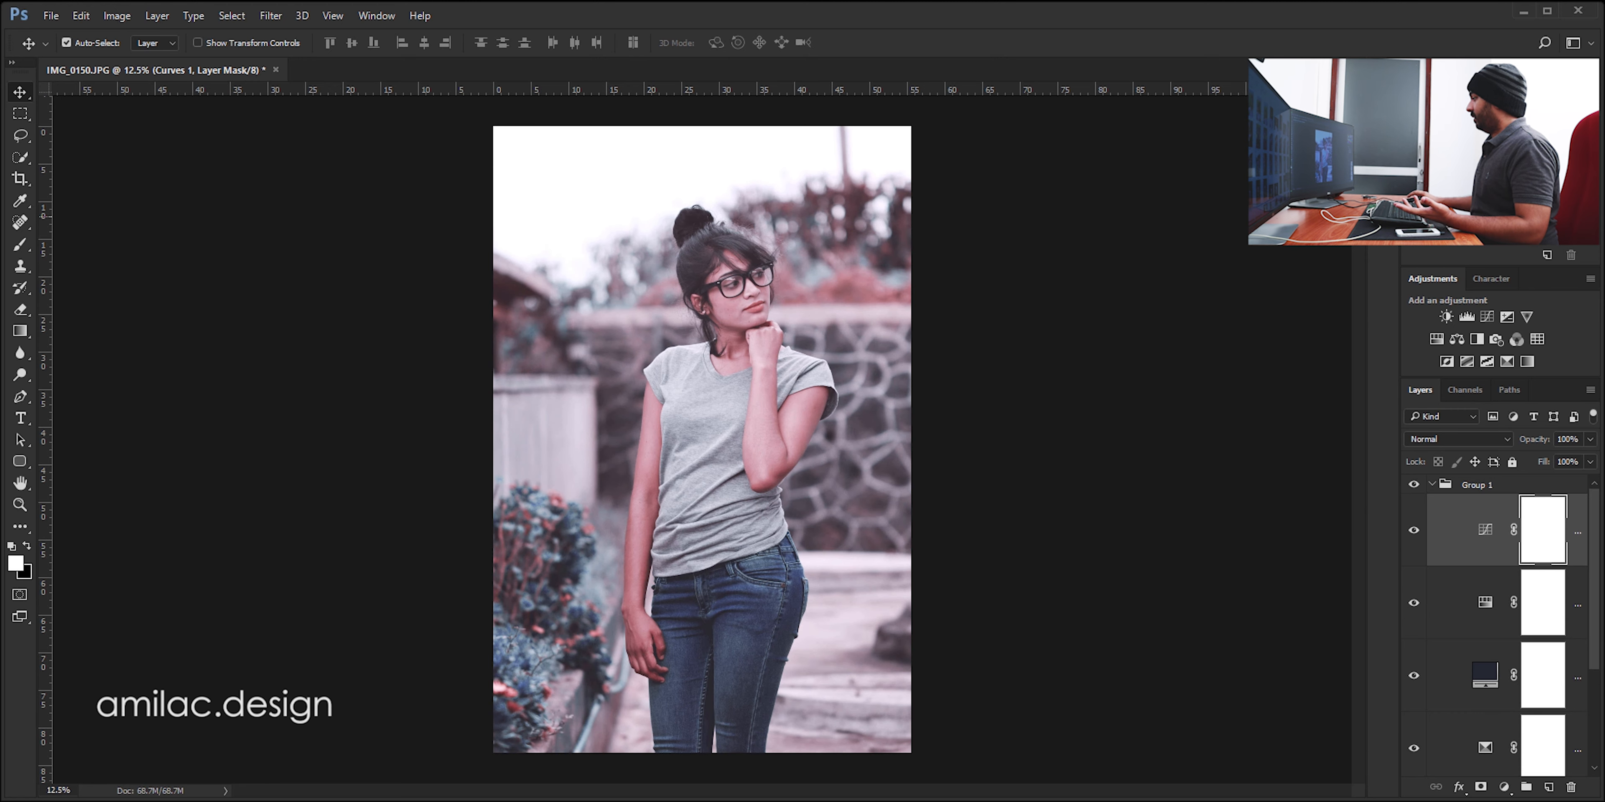
pyautogui.click(1429, 485)
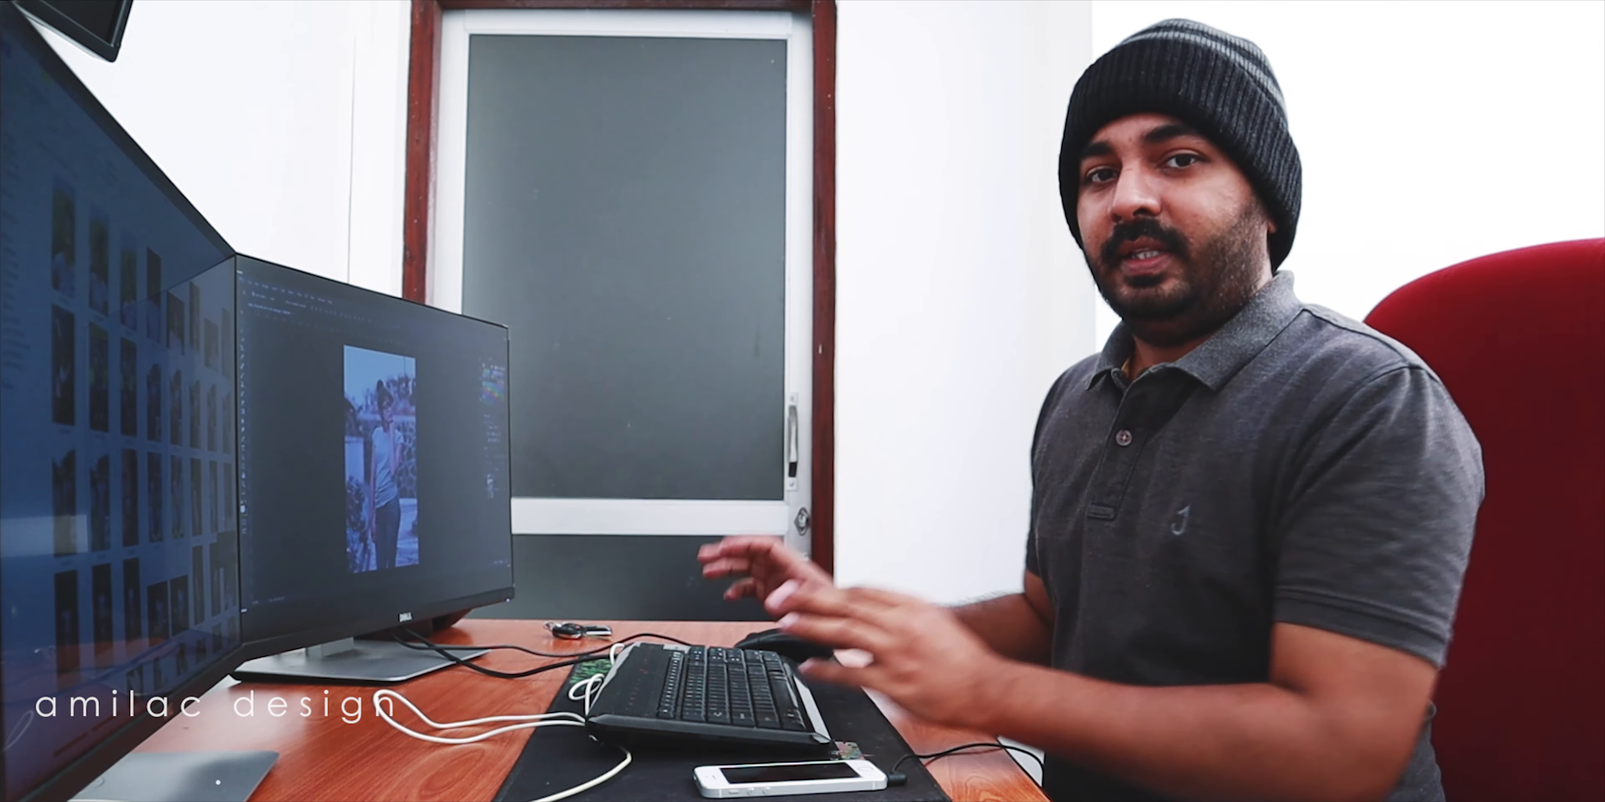